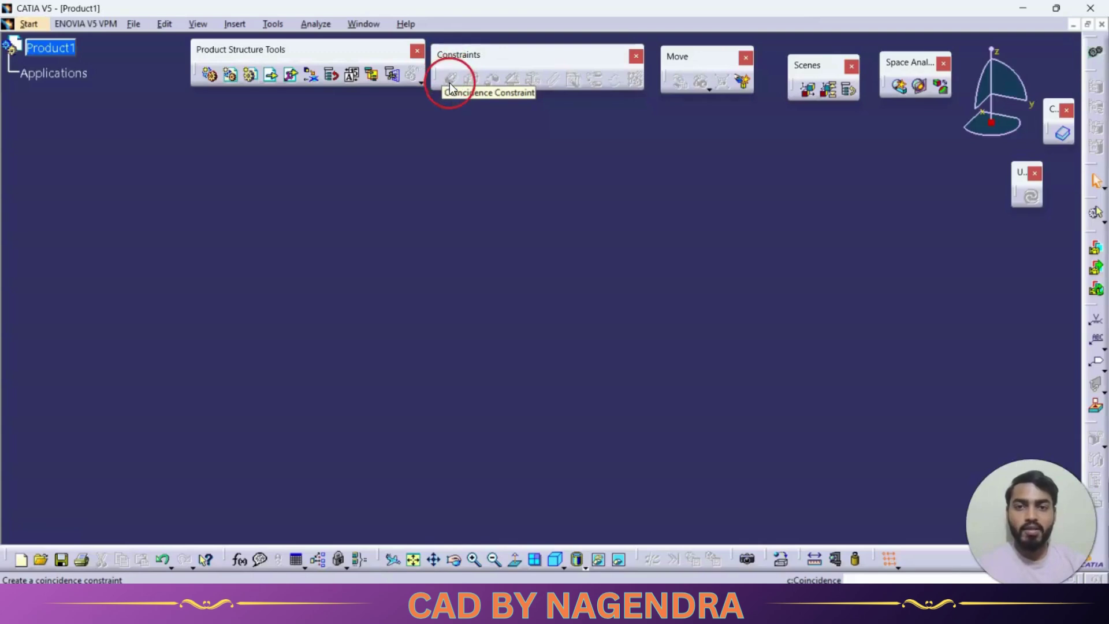
Step: Insert the existing component BOTTOM PLATE from the PTA folder into Product1
left_click(272, 77)
left_click(55, 49)
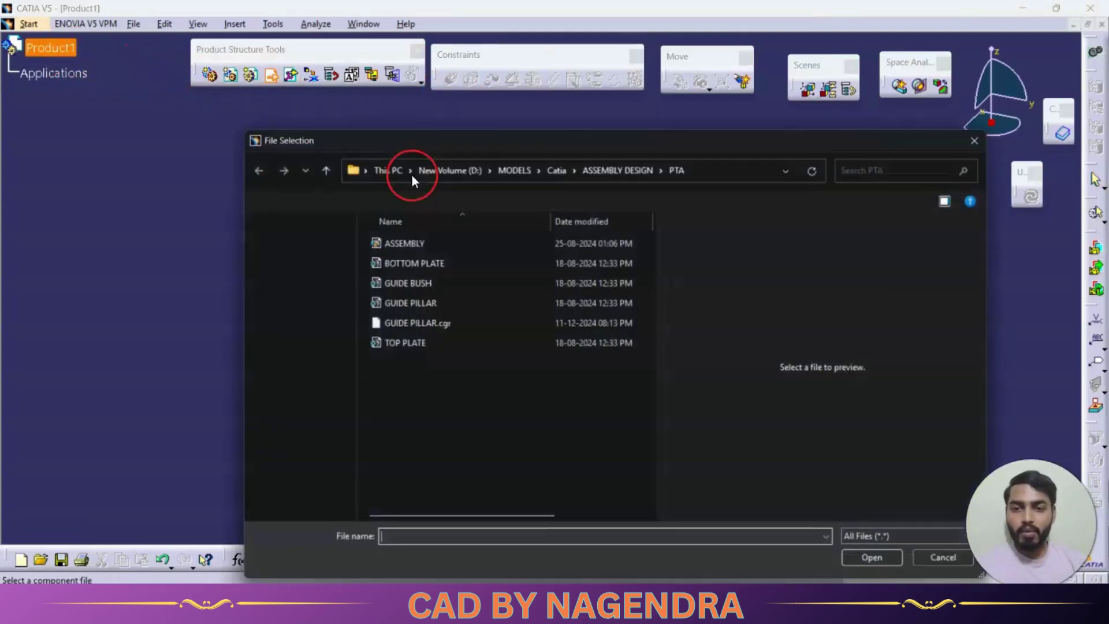
left_click(411, 264)
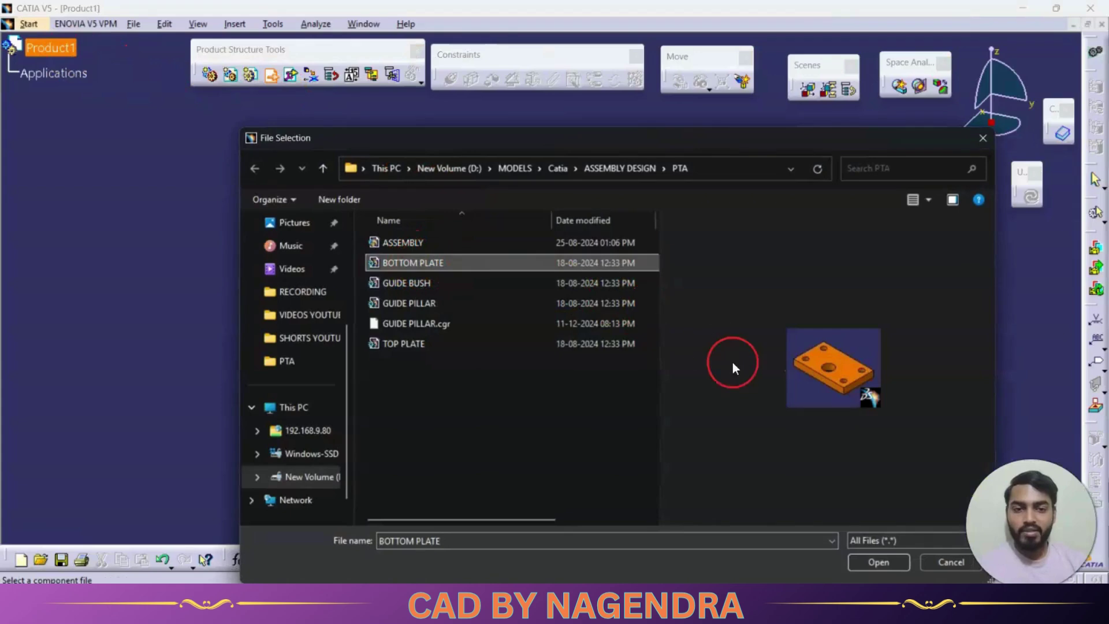
left_click(873, 561)
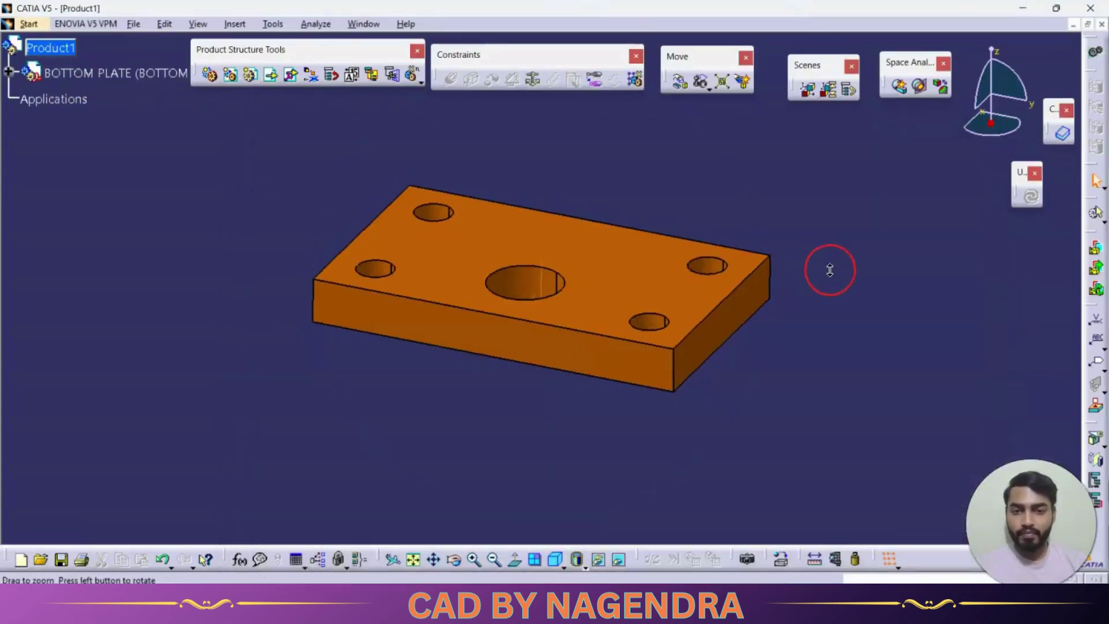
Step: Insert GUIDE PILLAR into Product1 as an existing component with positioning, and move it clear of the bottom plate using Smart Move
middle_click_drag(830, 269, 512, 242)
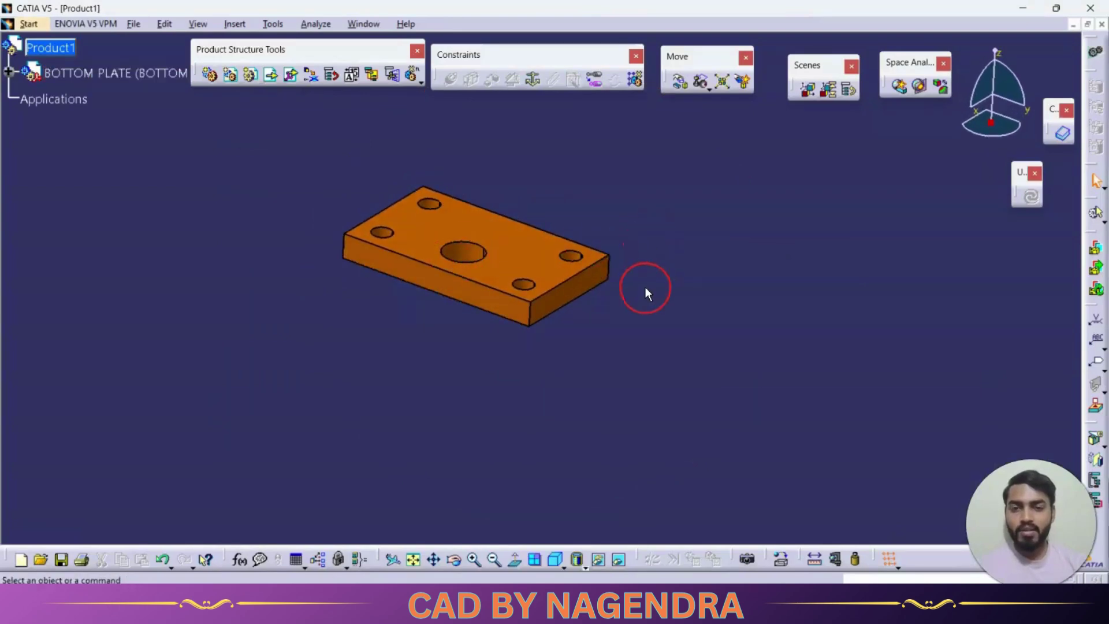
left_click(290, 75)
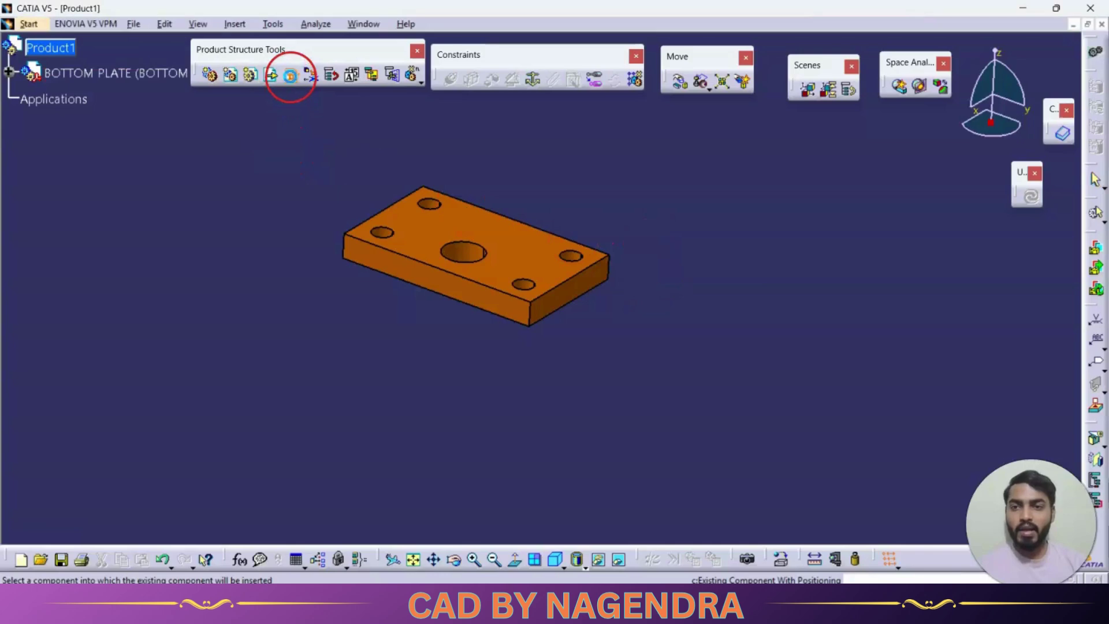
left_click(49, 46)
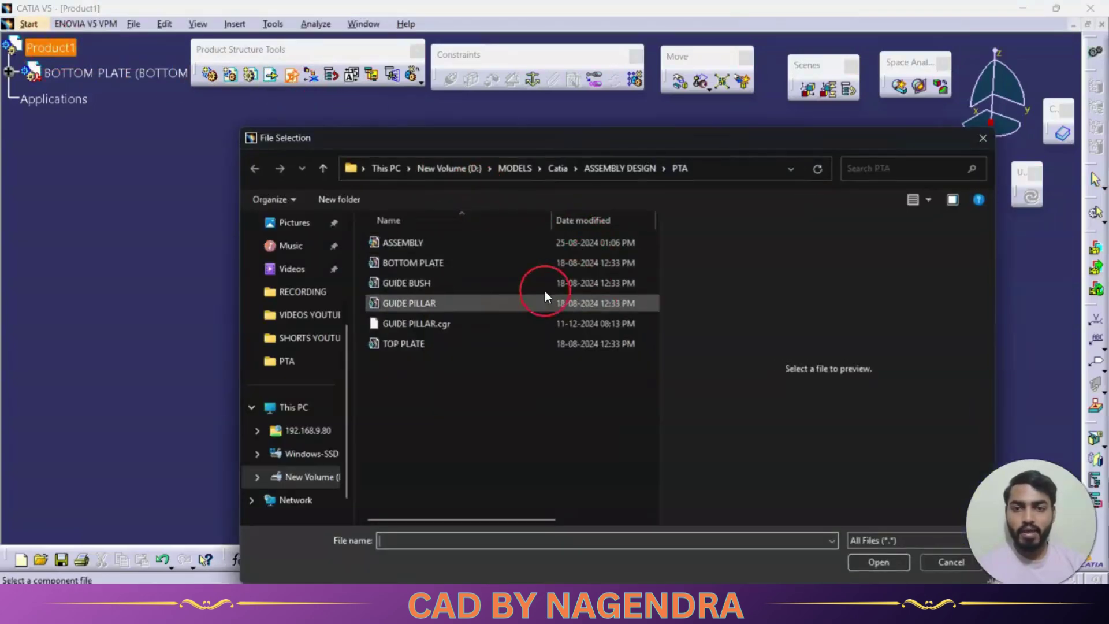
left_click(425, 301)
left_click(873, 561)
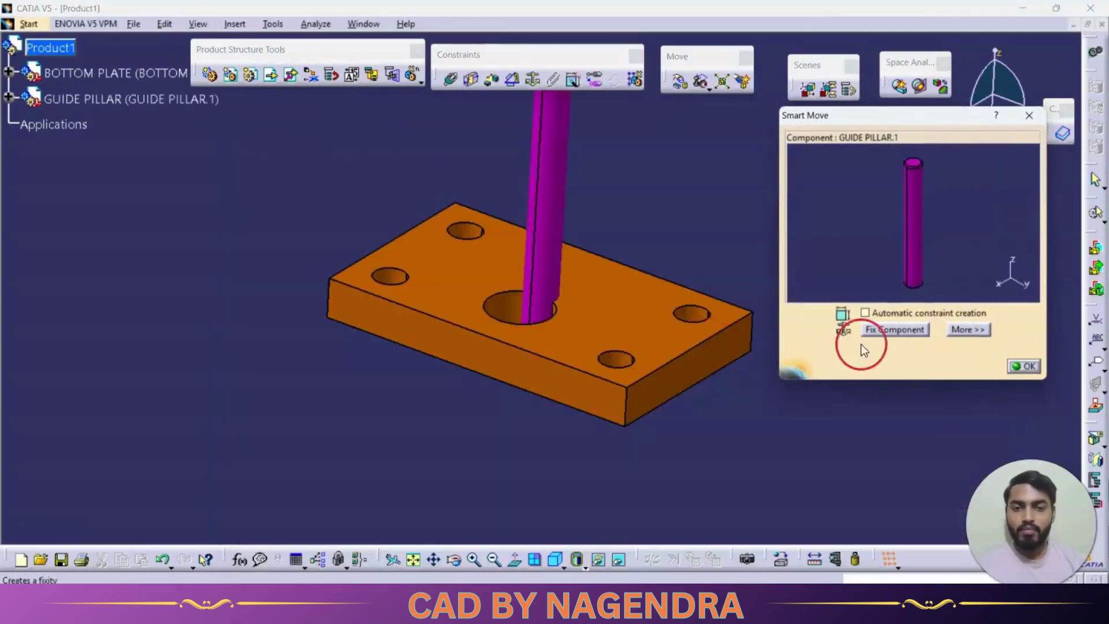
left_click(918, 237)
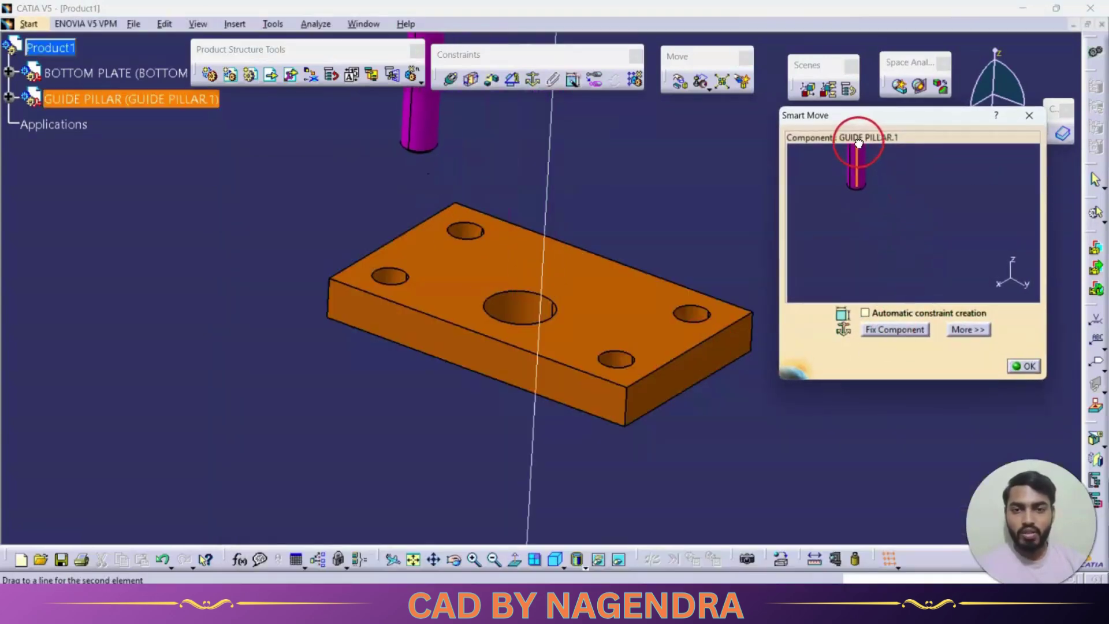
left_click(1024, 365)
Step: Show the hidden axis systems of the bottom plate and the guide pillar, then return to the visible space
middle_click_drag(617, 243, 466, 168)
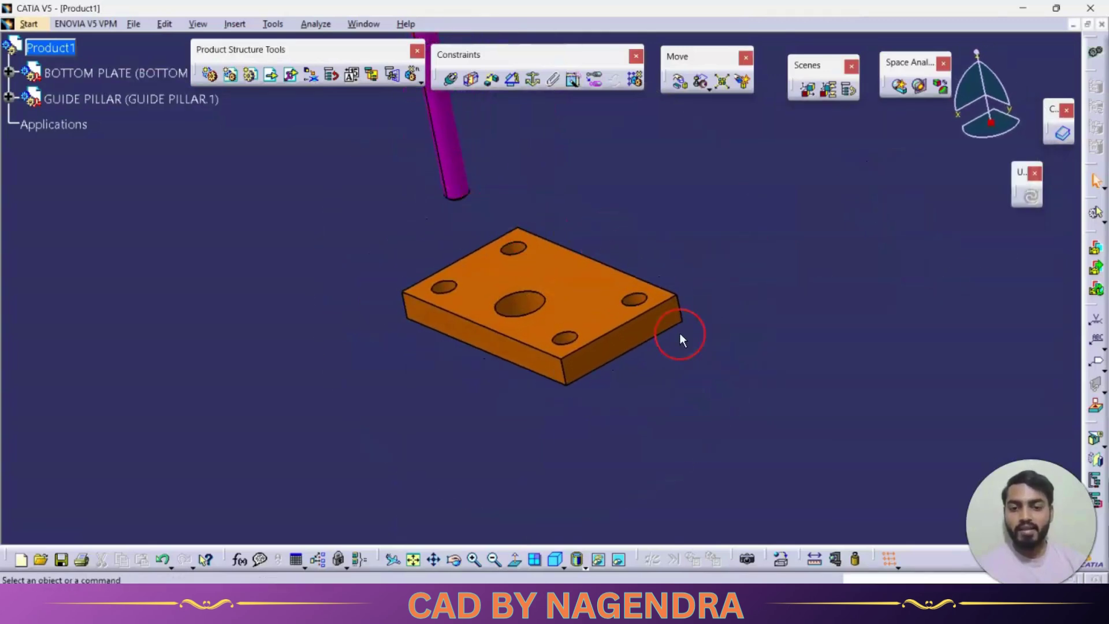
left_click(619, 559)
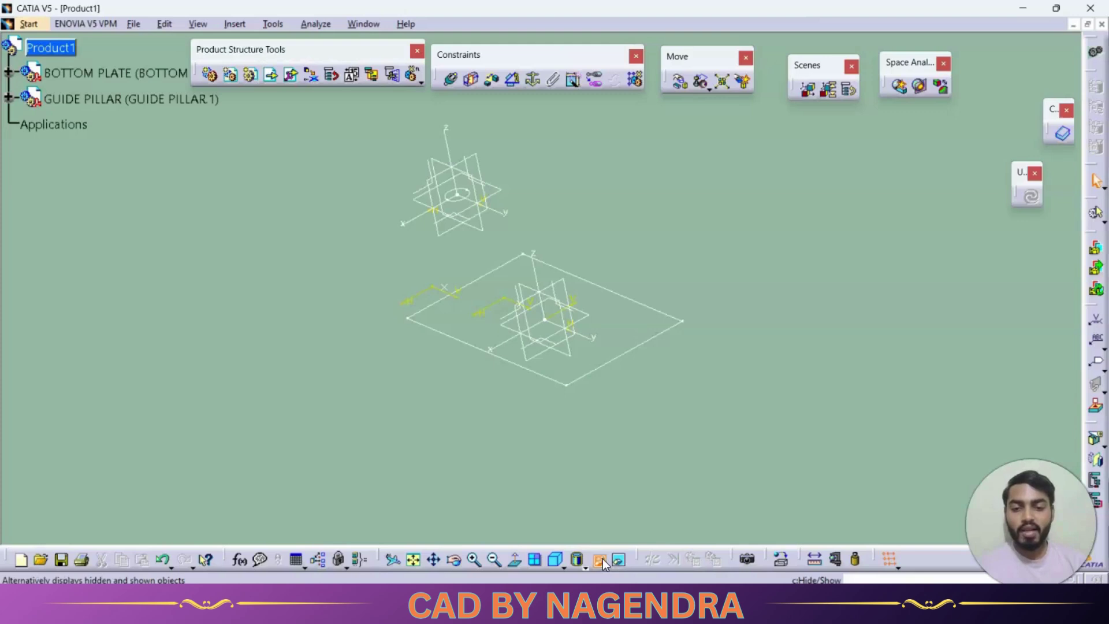
left_click(600, 559)
left_click(535, 272)
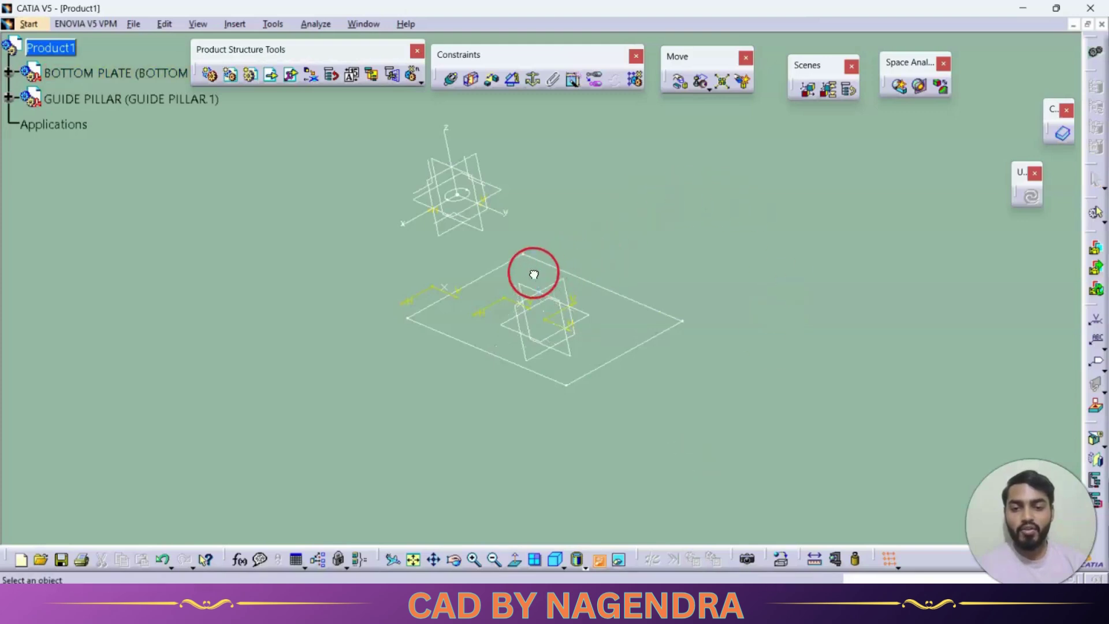
left_click(451, 136)
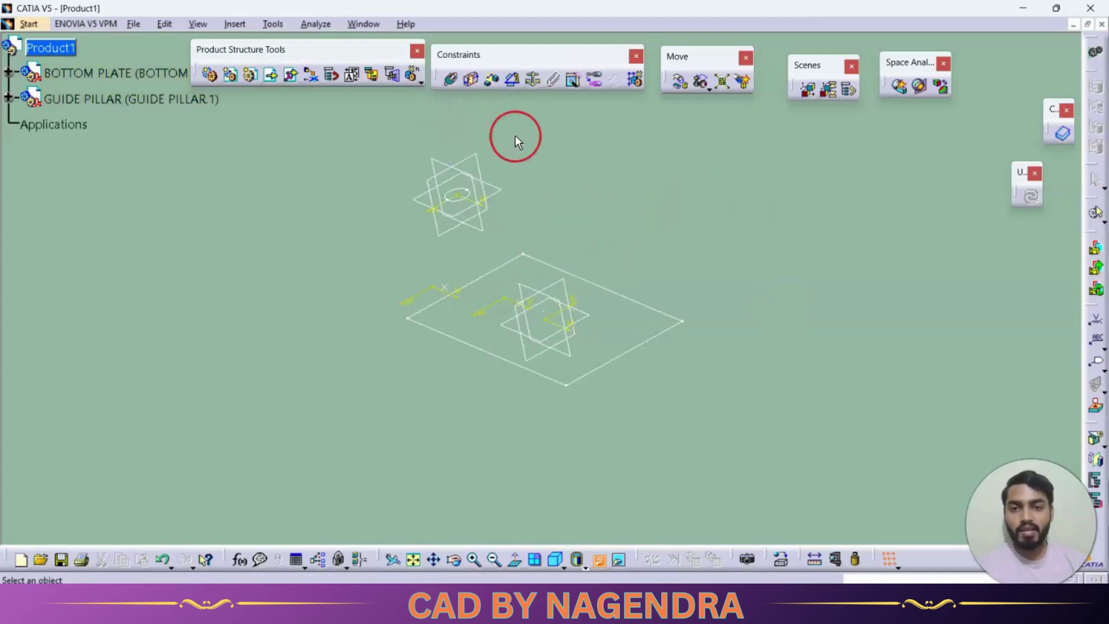
left_click(619, 559)
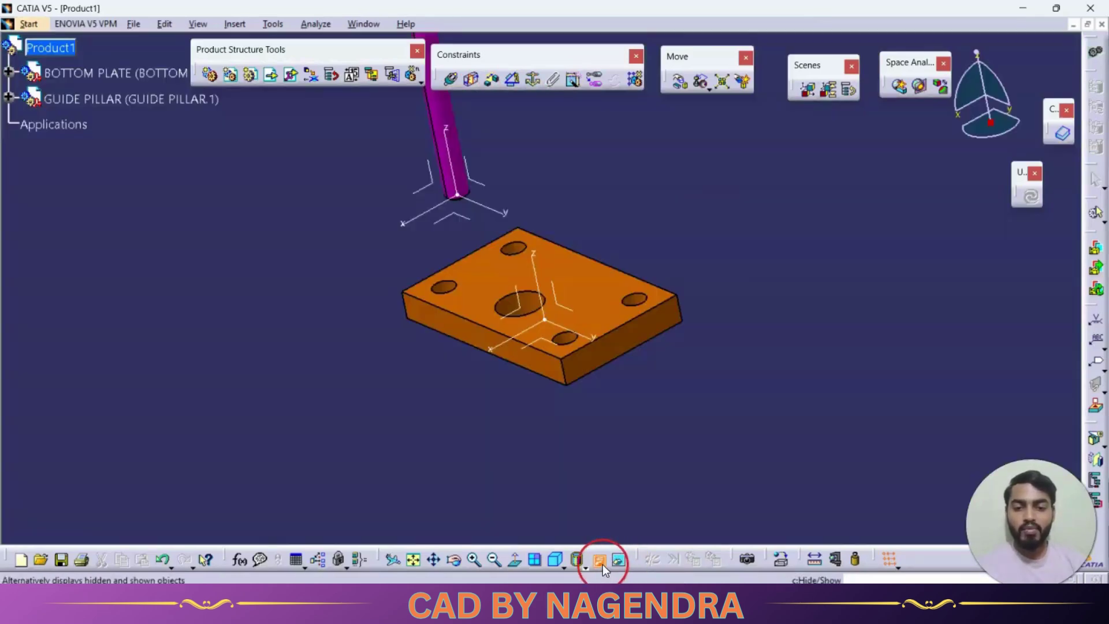
Step: Start a coincidence constraint and close its assistant message with "Do not prompt in the future" enabled
middle_click_drag(718, 295, 619, 280)
left_click(454, 83)
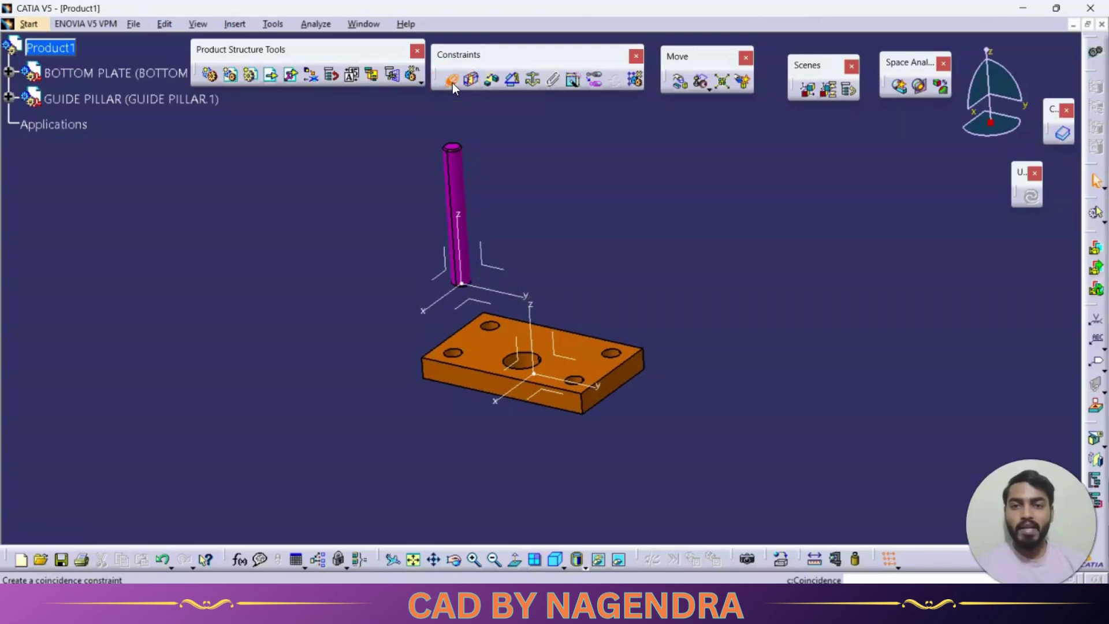
left_click_drag(789, 397, 740, 206)
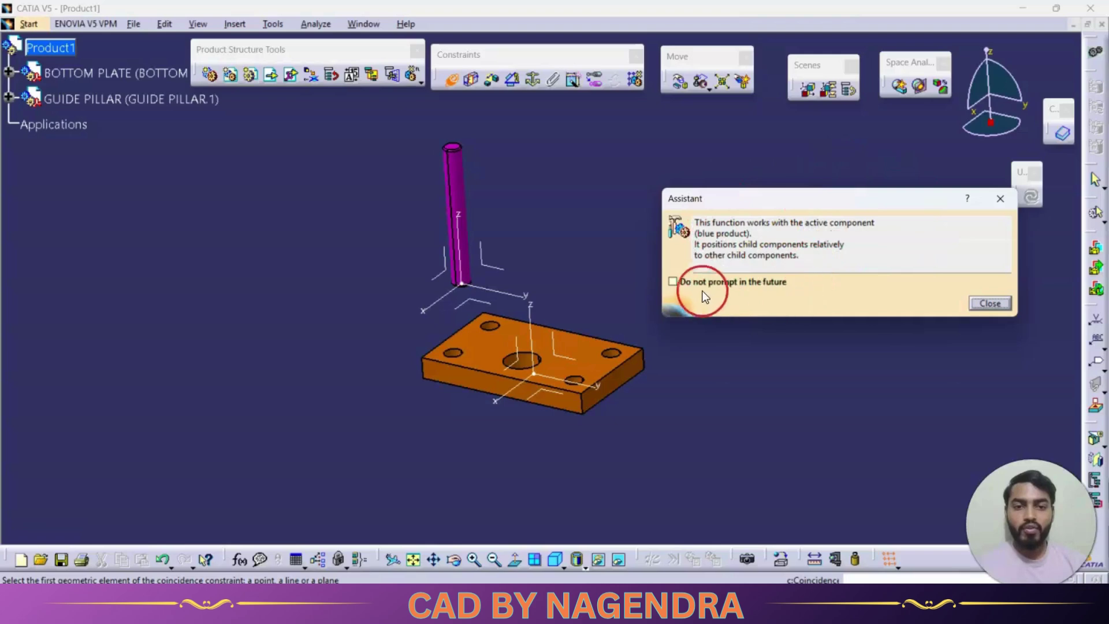
left_click(672, 283)
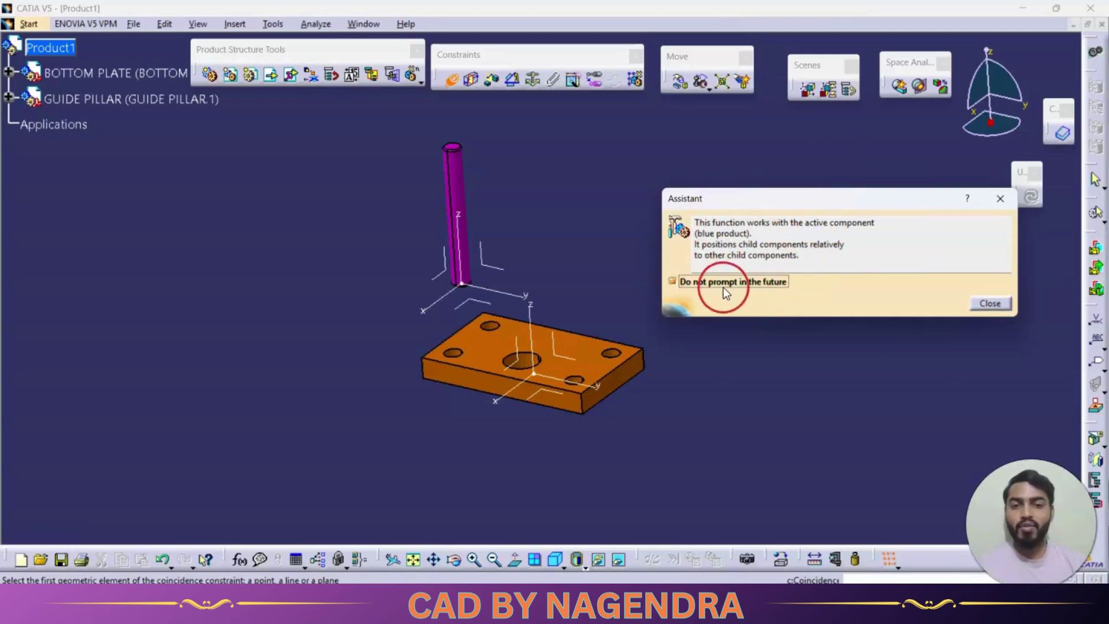
left_click(990, 304)
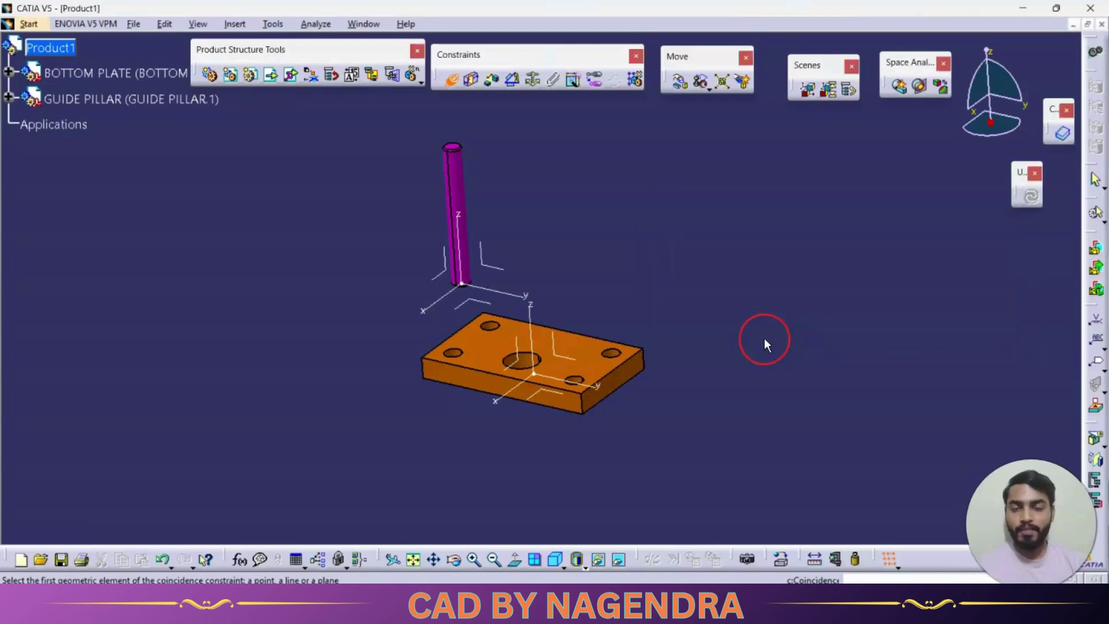
Step: Make the guide pillar's axis coincident with the axis of the bottom plate's left front corner hole
left_click(460, 185)
scroll(525, 253, "up", 3)
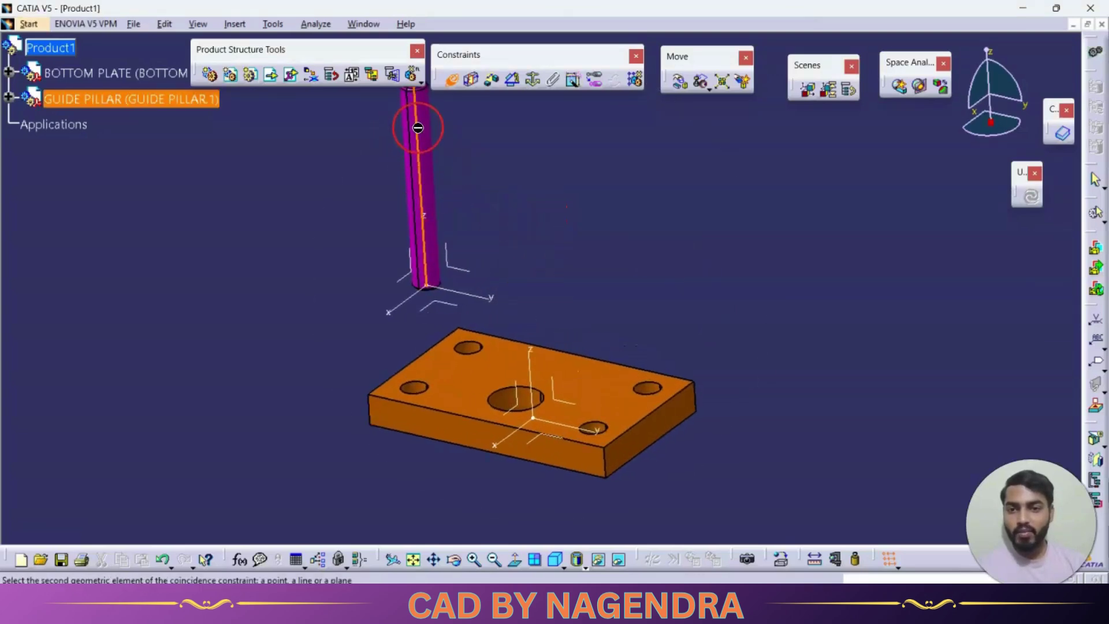
left_click(427, 392)
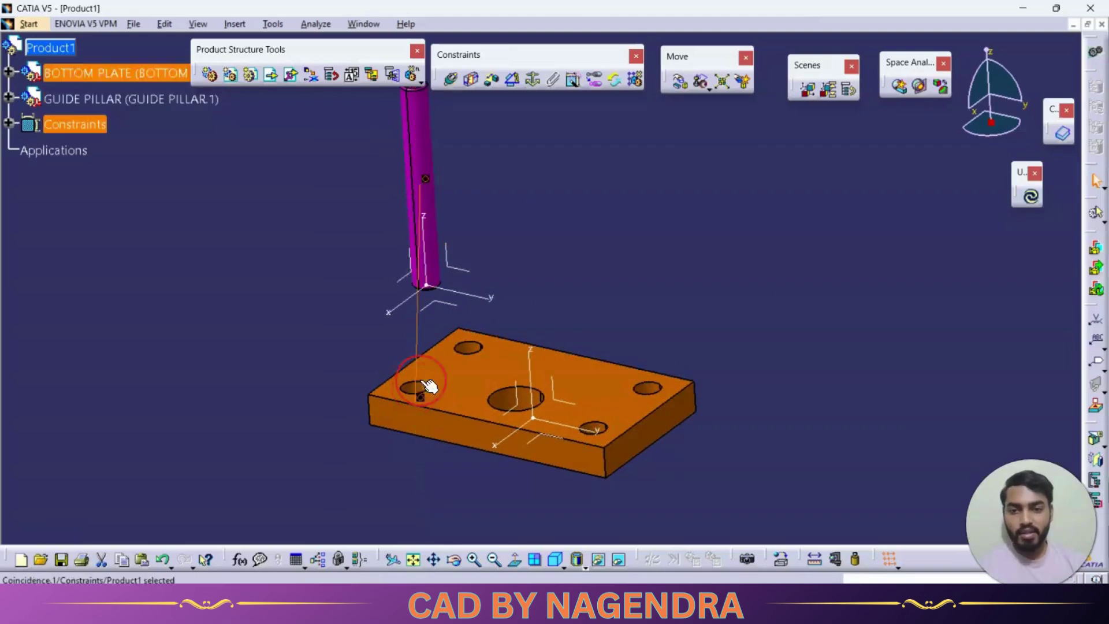
Step: Update the whole assembly to align the guide pillar with the corner hole's axis
mouse_move(746, 247)
middle_mouse_down()
mouse_move(549, 278)
mouse_move(725, 245)
middle_mouse_up()
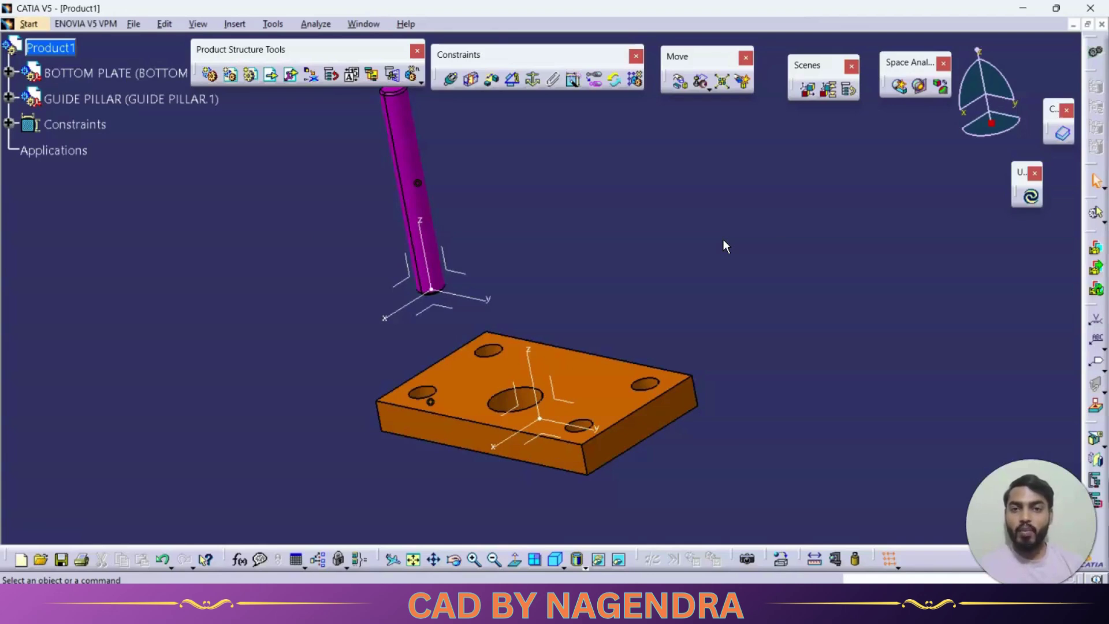
left_click(451, 78)
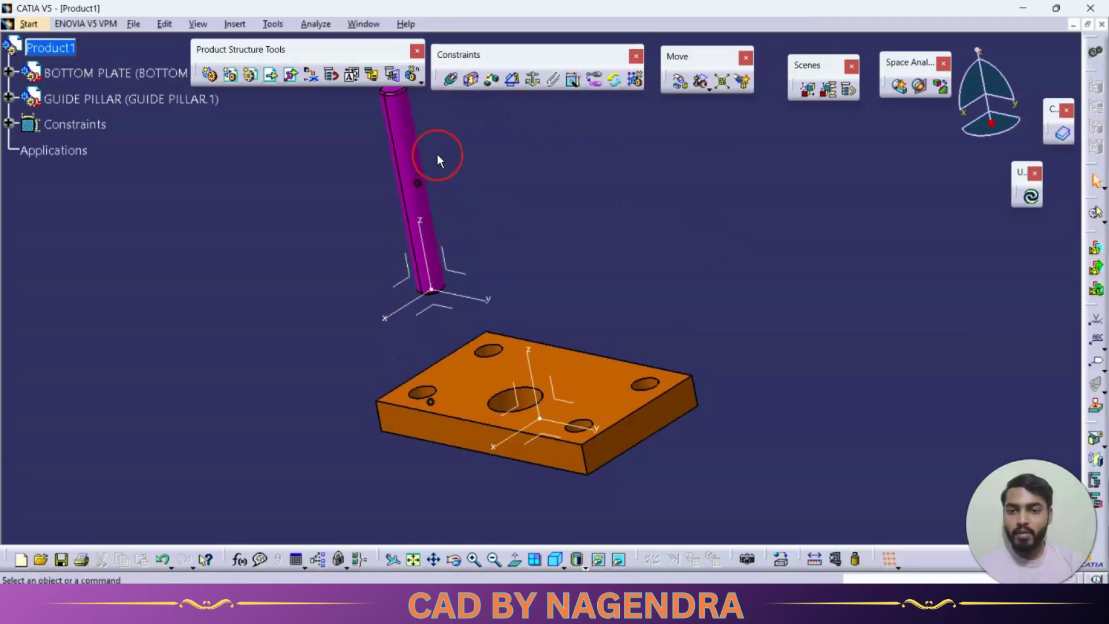
middle_click_drag(479, 289, 453, 447)
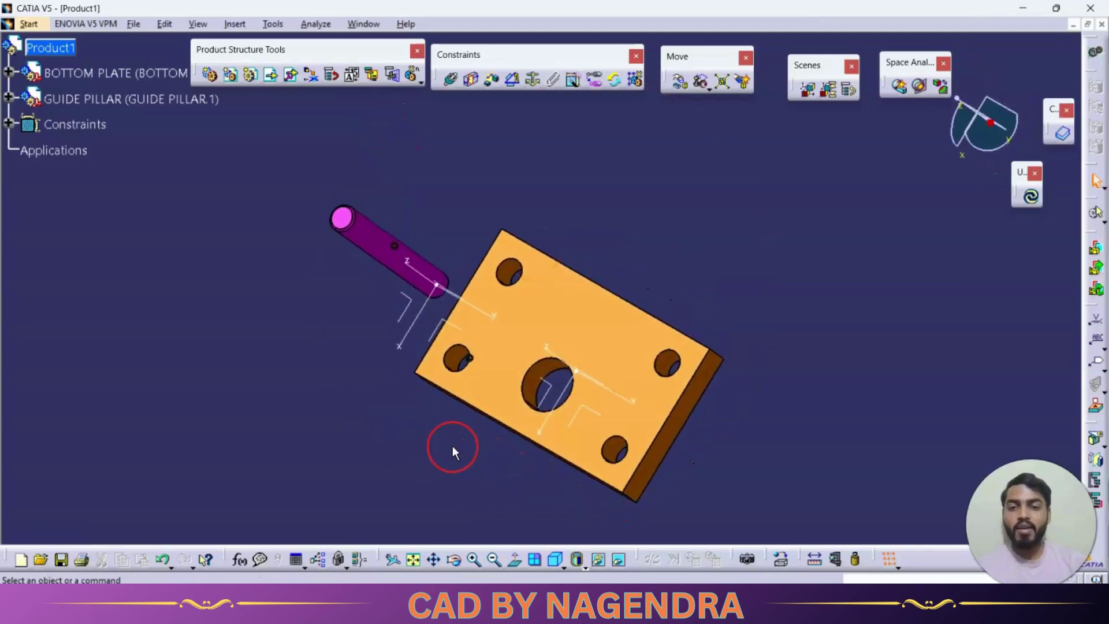
left_click(556, 559)
middle_click_drag(662, 275, 661, 293, "ctrl")
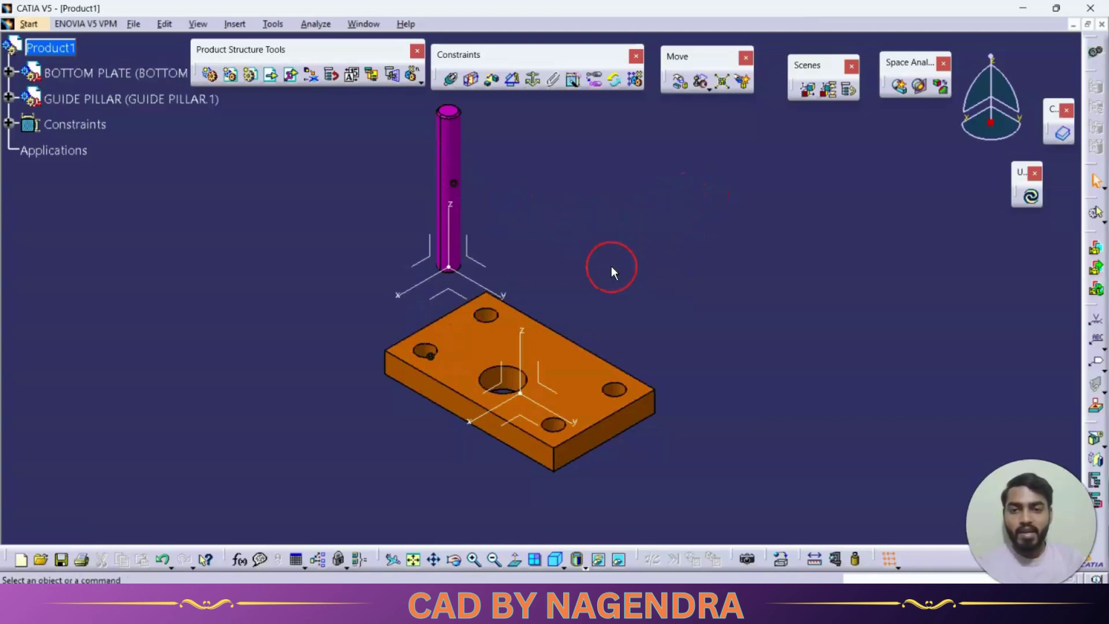
middle_click_drag(612, 265, 538, 237)
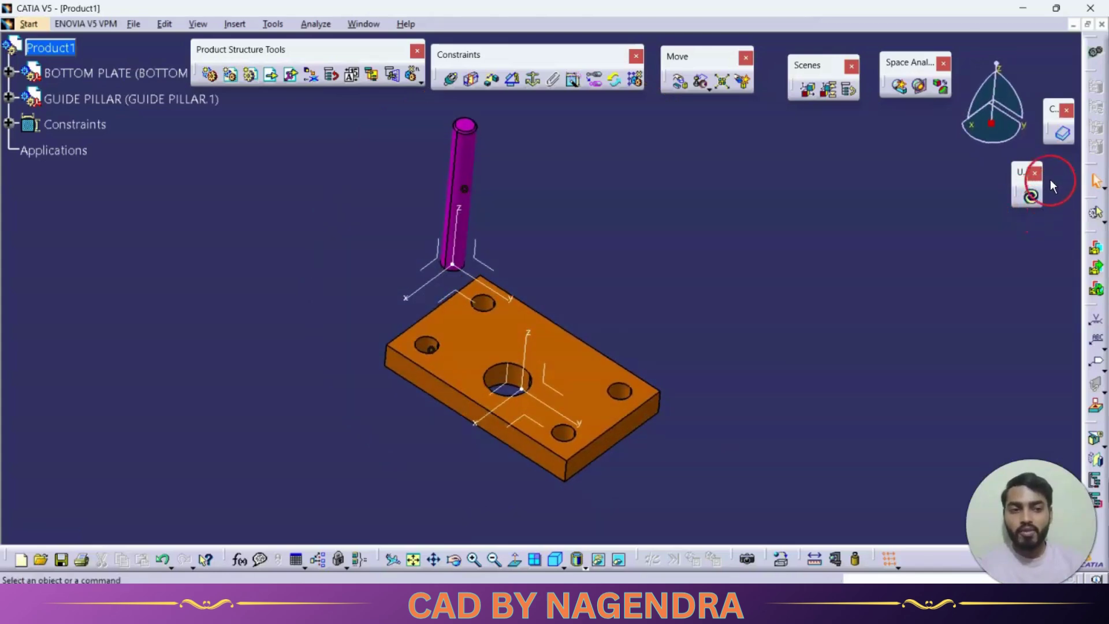
left_click(1032, 199)
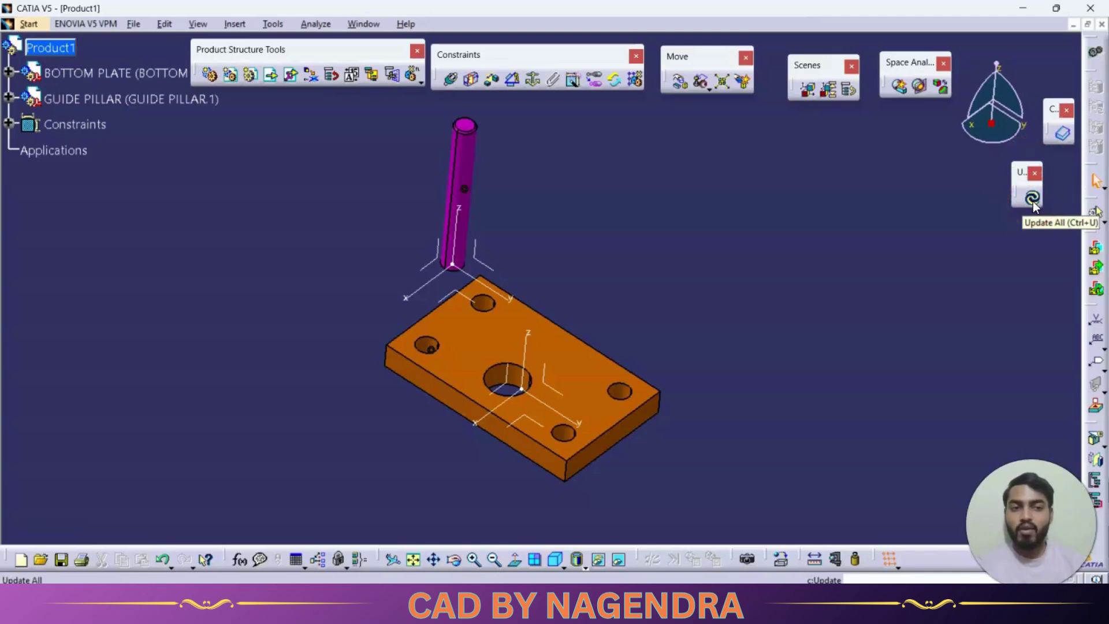
left_click(1032, 199)
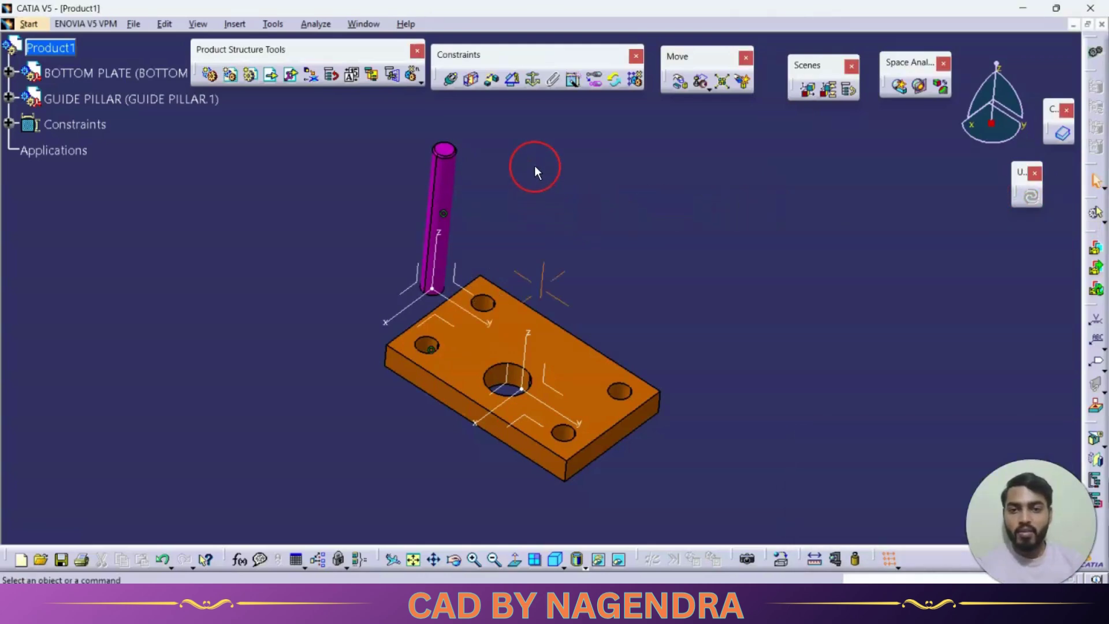
Step: Apply a coincidence constraint between the guide pillar's bottom face and the bottom plate's underside
mouse_move(534, 166)
middle_mouse_down()
mouse_move(529, 370)
mouse_move(521, 157)
middle_mouse_up()
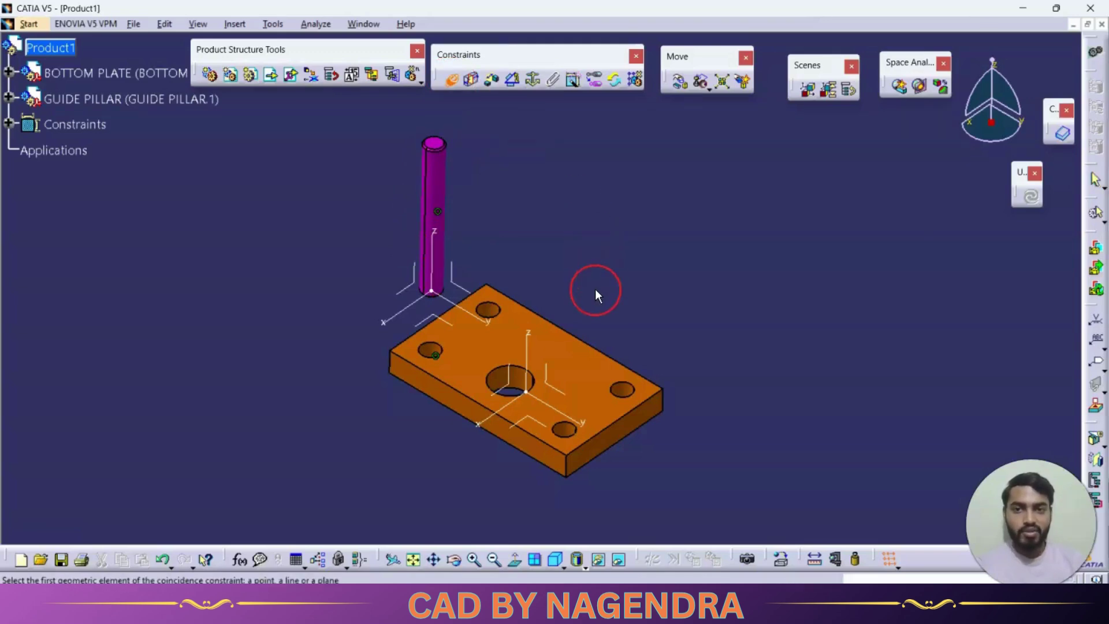
middle_click_drag(572, 265, 698, 149)
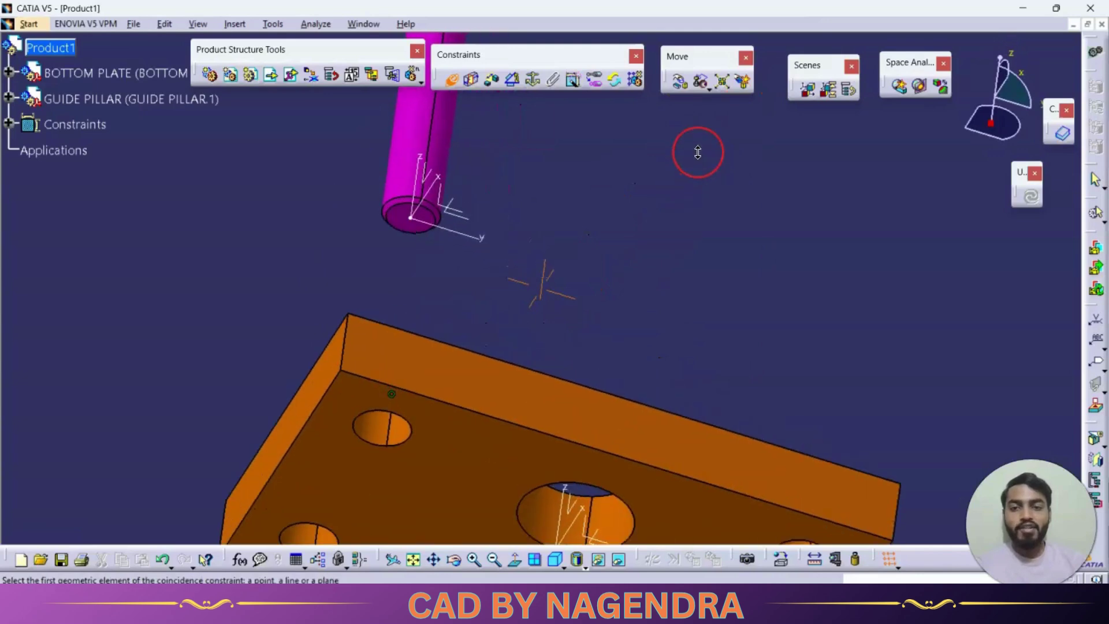
left_click(409, 221)
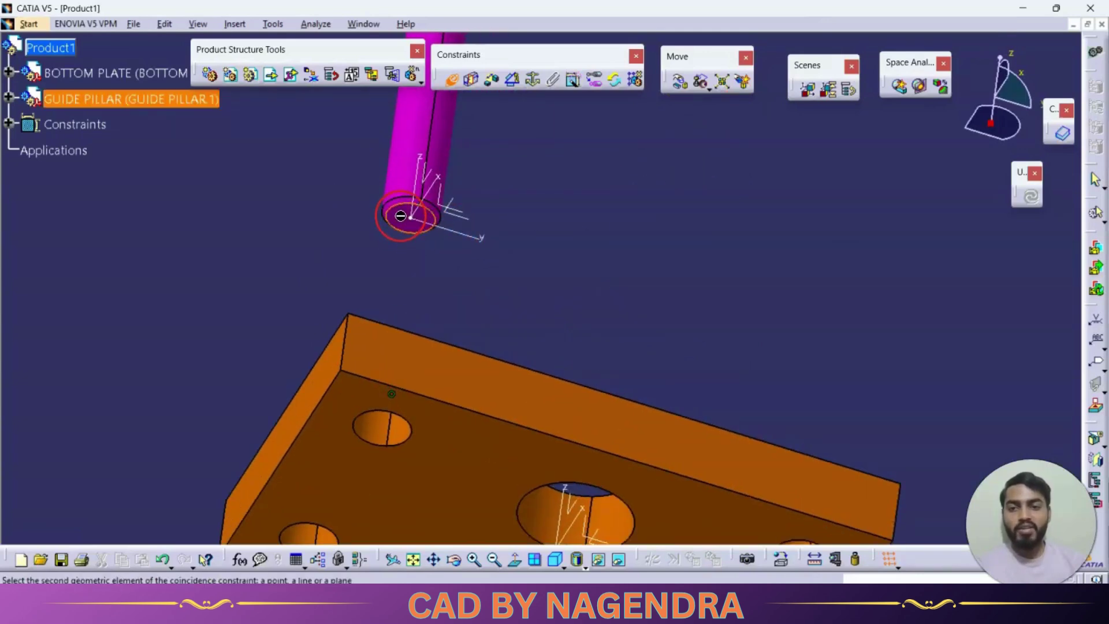
left_click(446, 438)
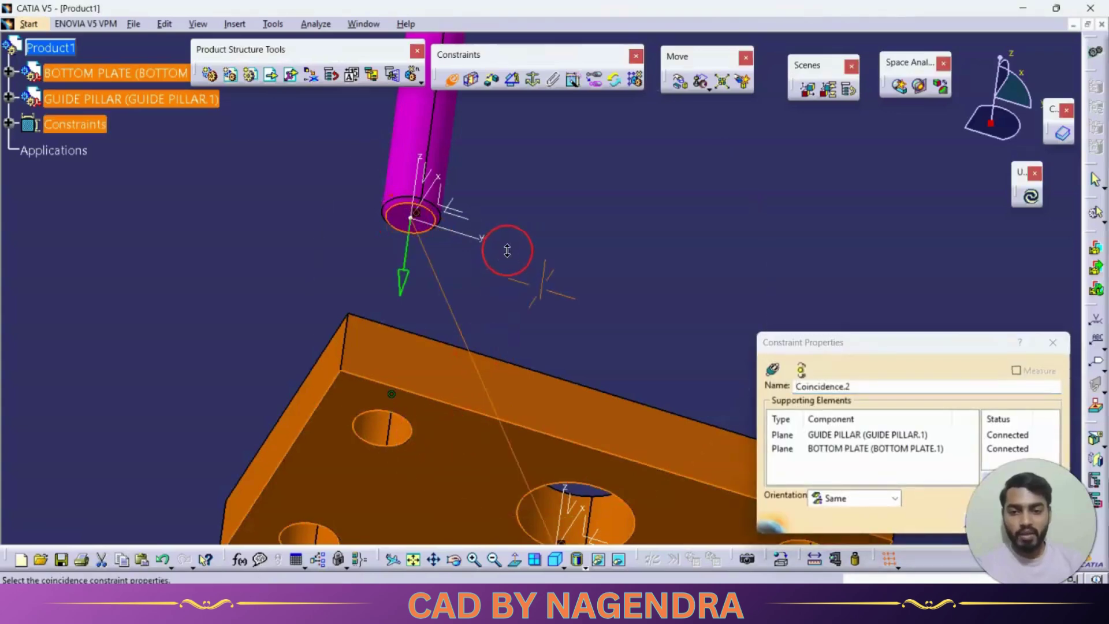
Step: Keep the face coincidence's orientation as Same, accept the constraint, and update the assembly to seat the pillar in the plate
middle_click_drag(508, 248, 445, 383)
left_click_drag(860, 342, 787, 156)
middle_click_drag(599, 260, 570, 215)
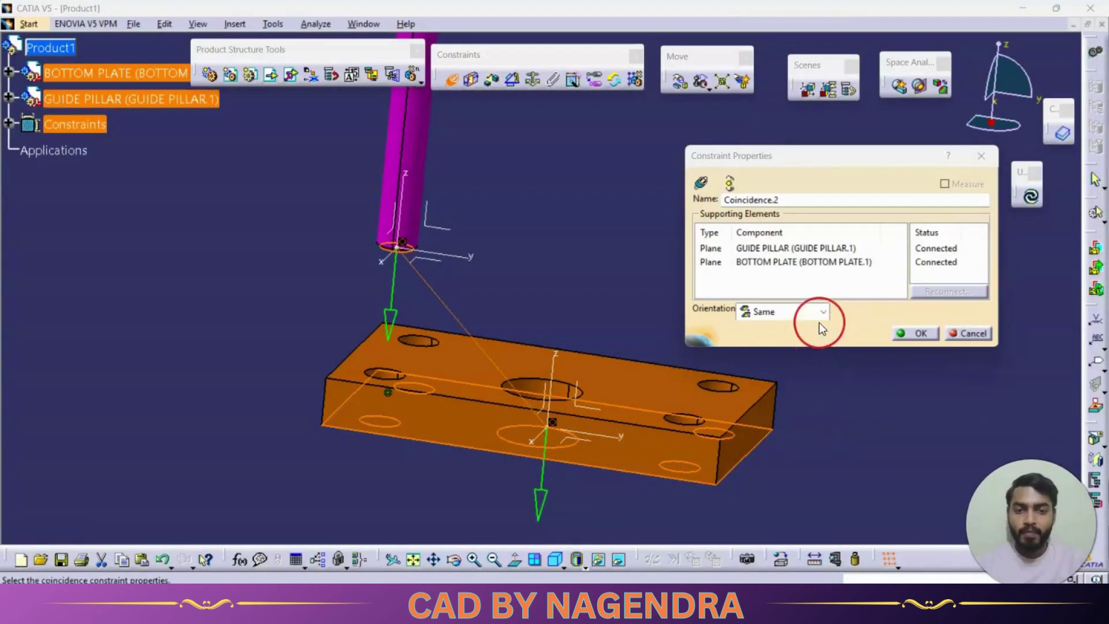
left_click(823, 312)
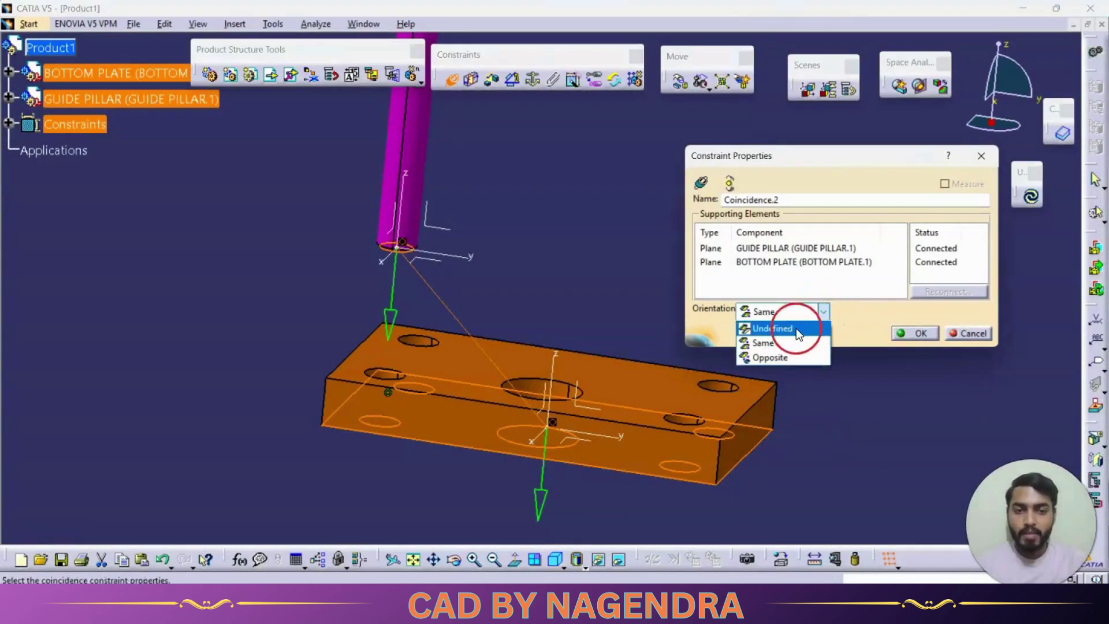
left_click(788, 343)
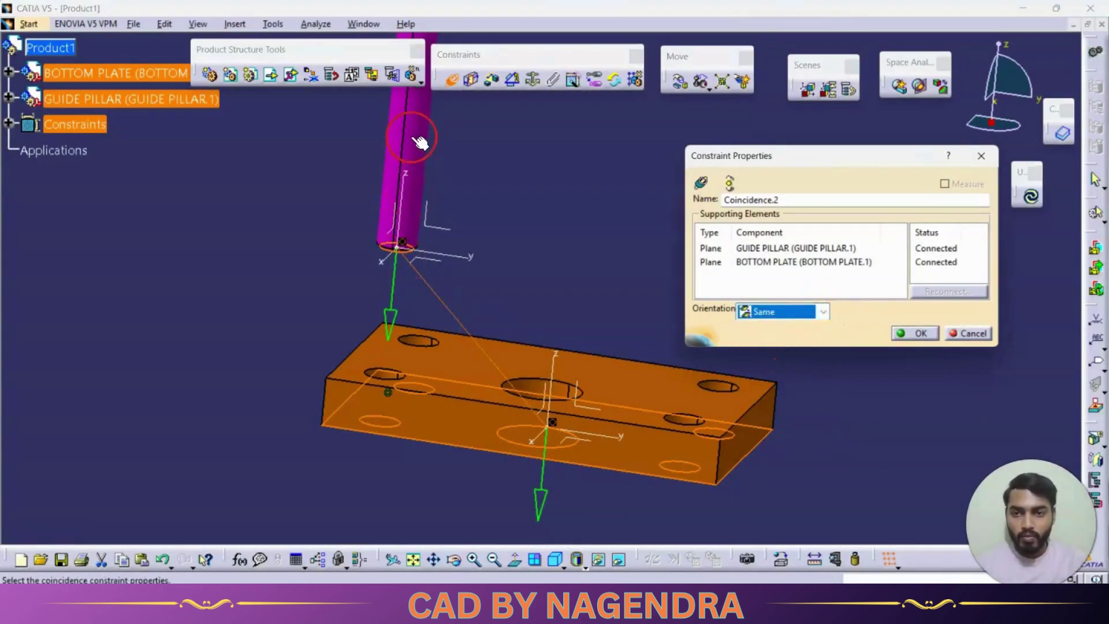
left_click(909, 334)
left_click(1030, 197)
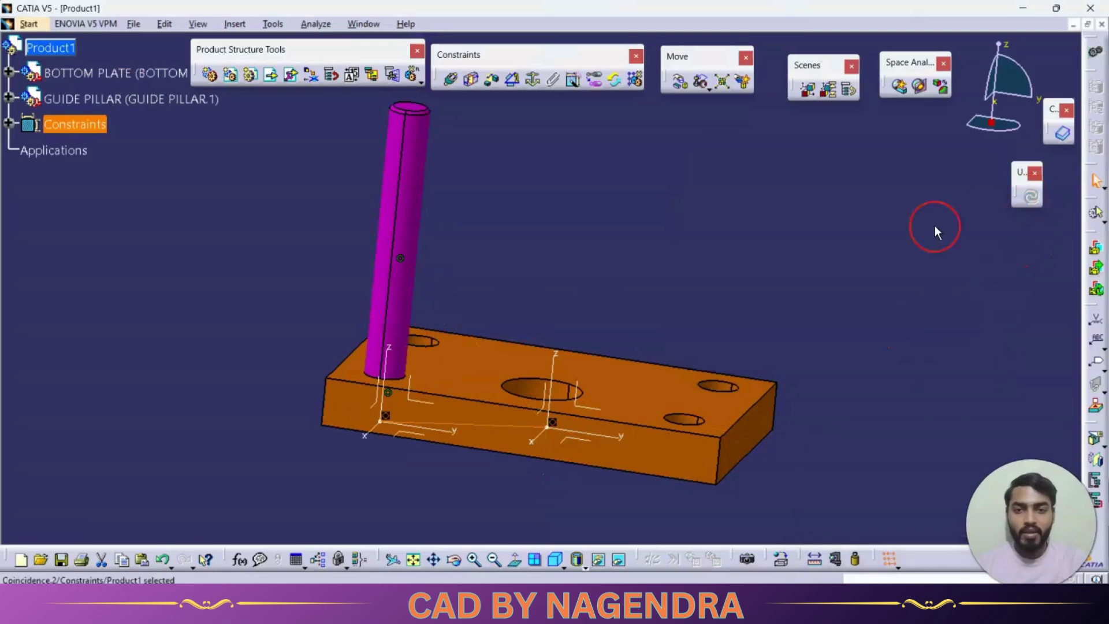
middle_click_drag(507, 462, 460, 314)
left_click(411, 307)
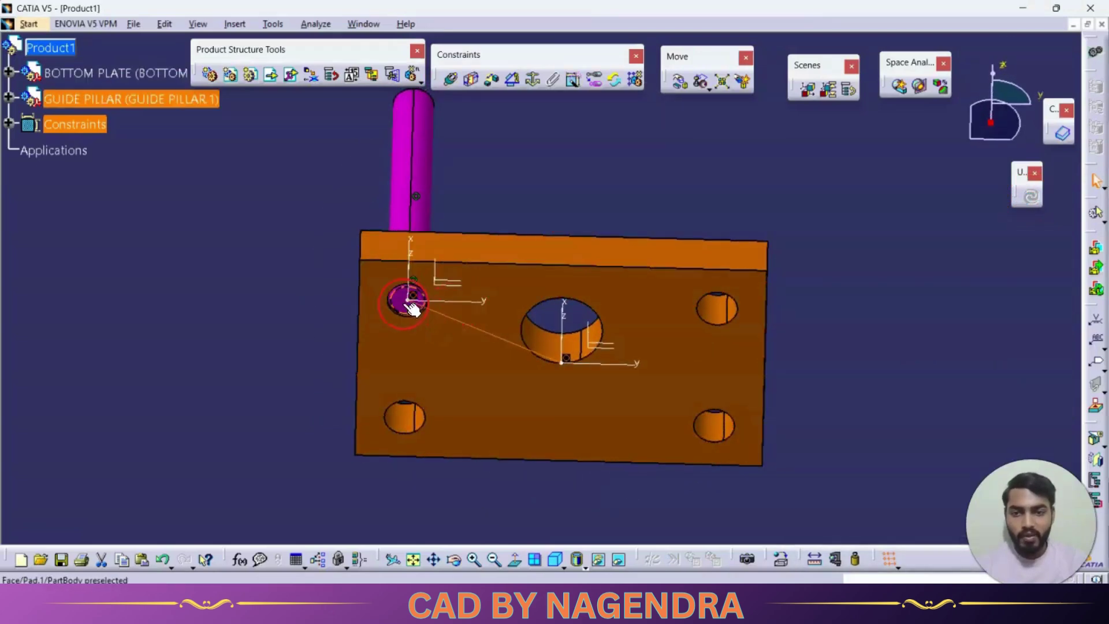
Step: Set the orientation of the guide pillar's face coincidence with the bottom plate to Opposite and accept the constraint
left_click(417, 315)
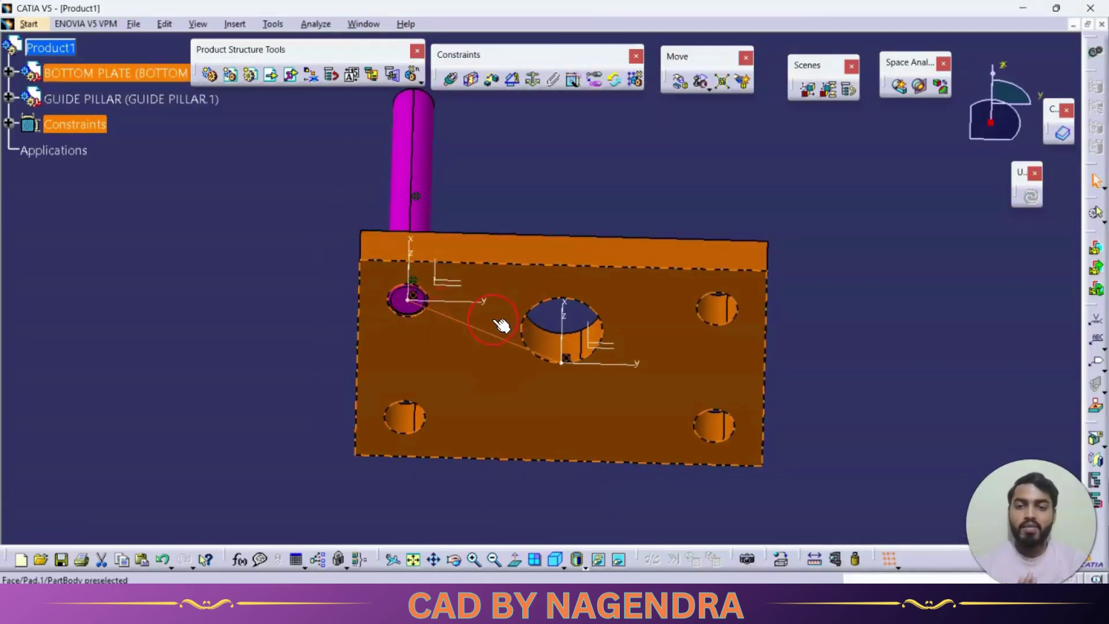
left_click(500, 324)
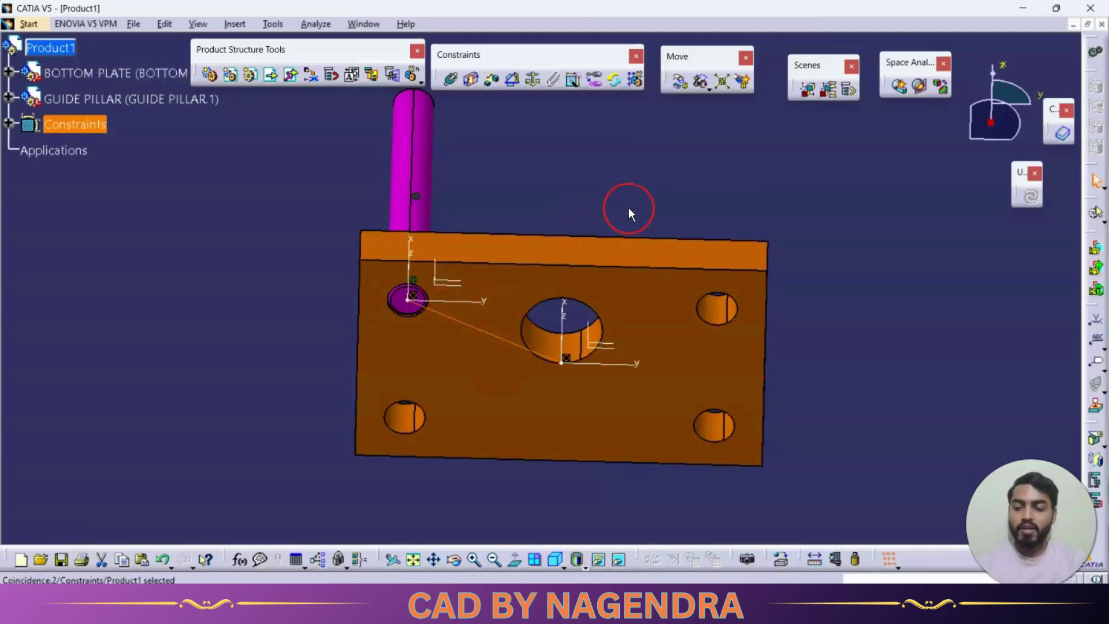
left_click(629, 209)
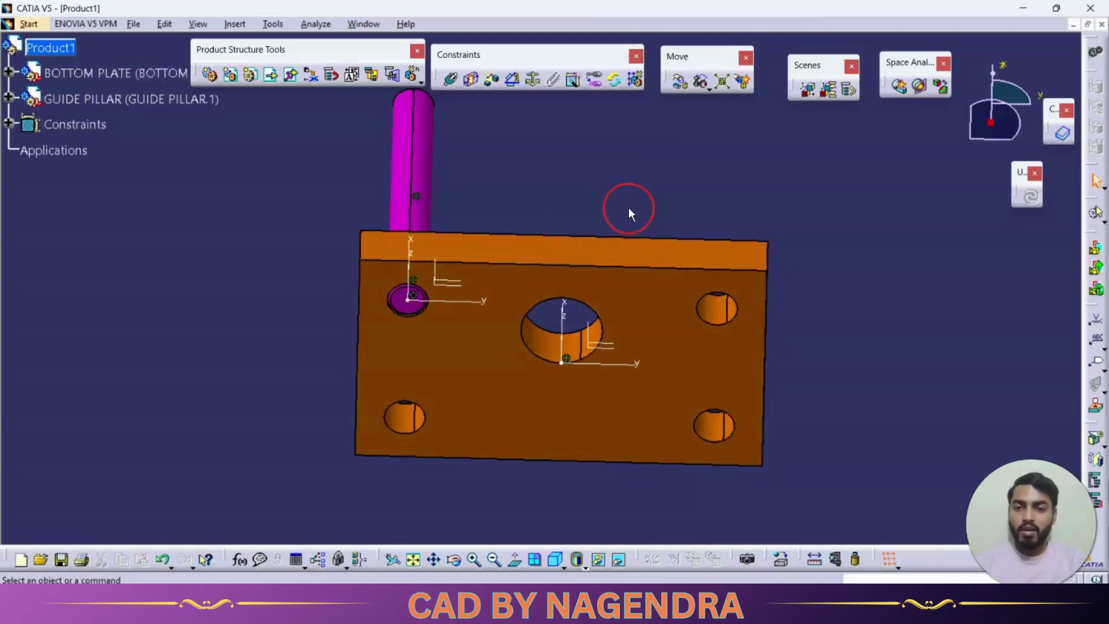
double_click(420, 300)
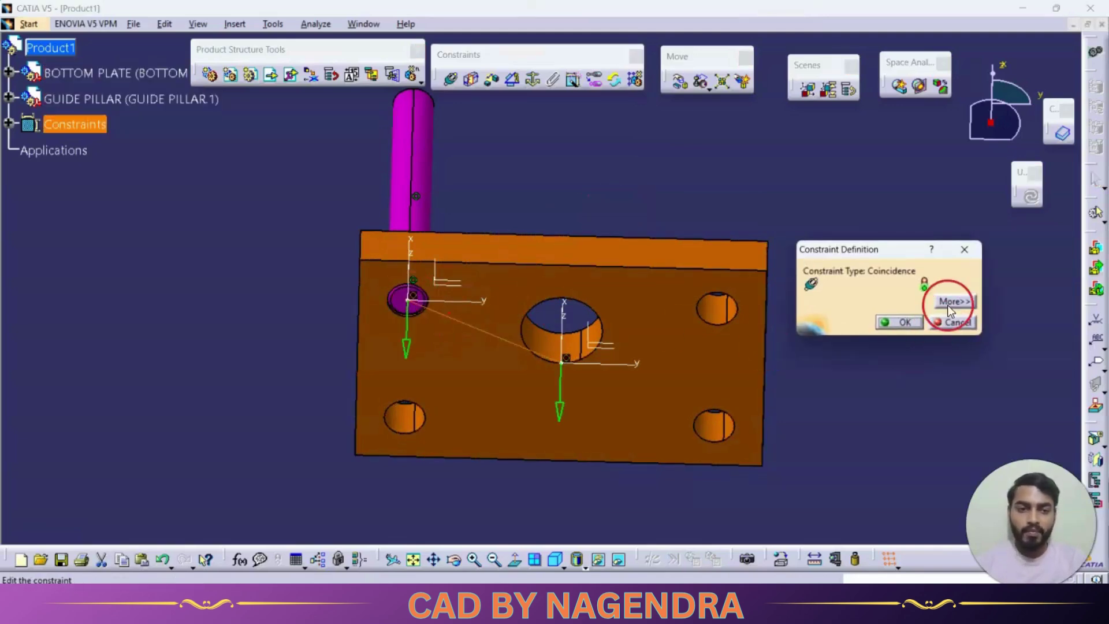
left_click(951, 300)
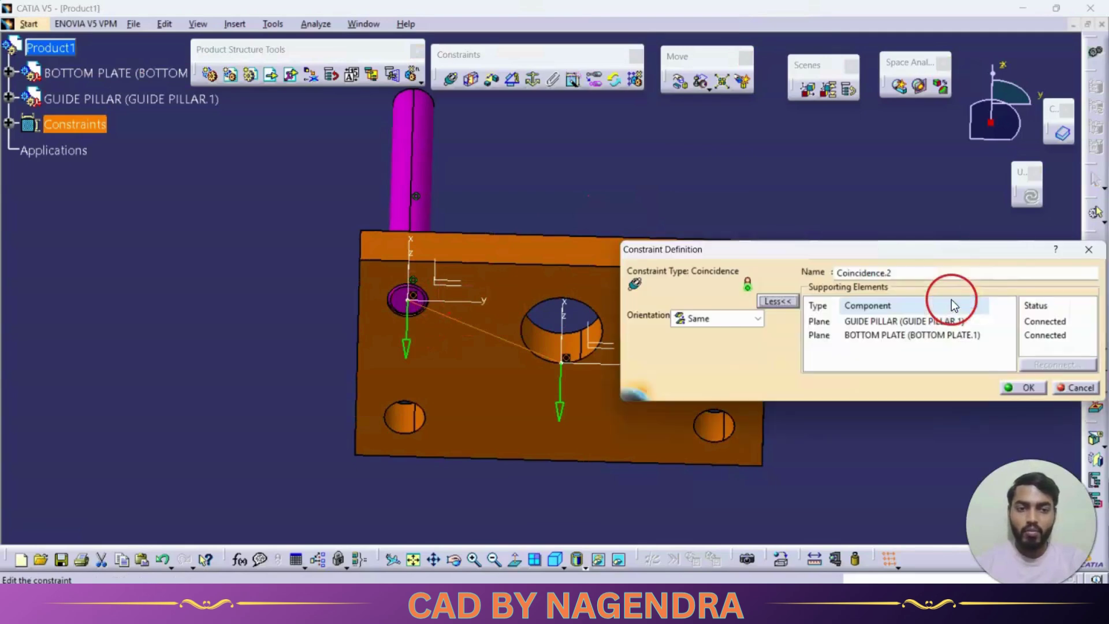
left_click(757, 319)
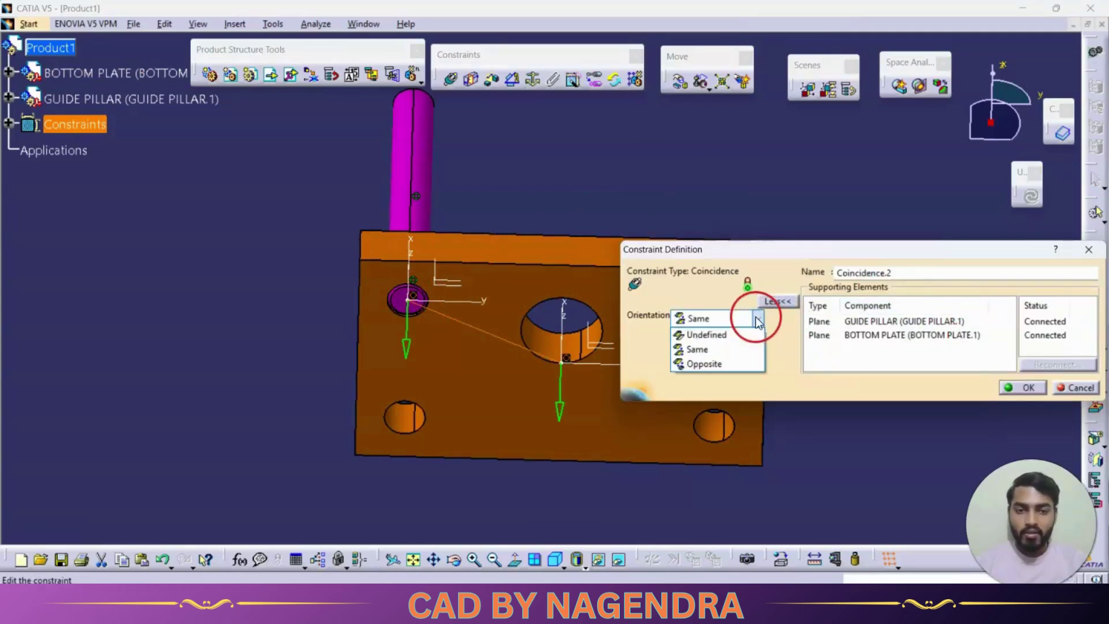
left_click(717, 366)
left_click(1017, 385)
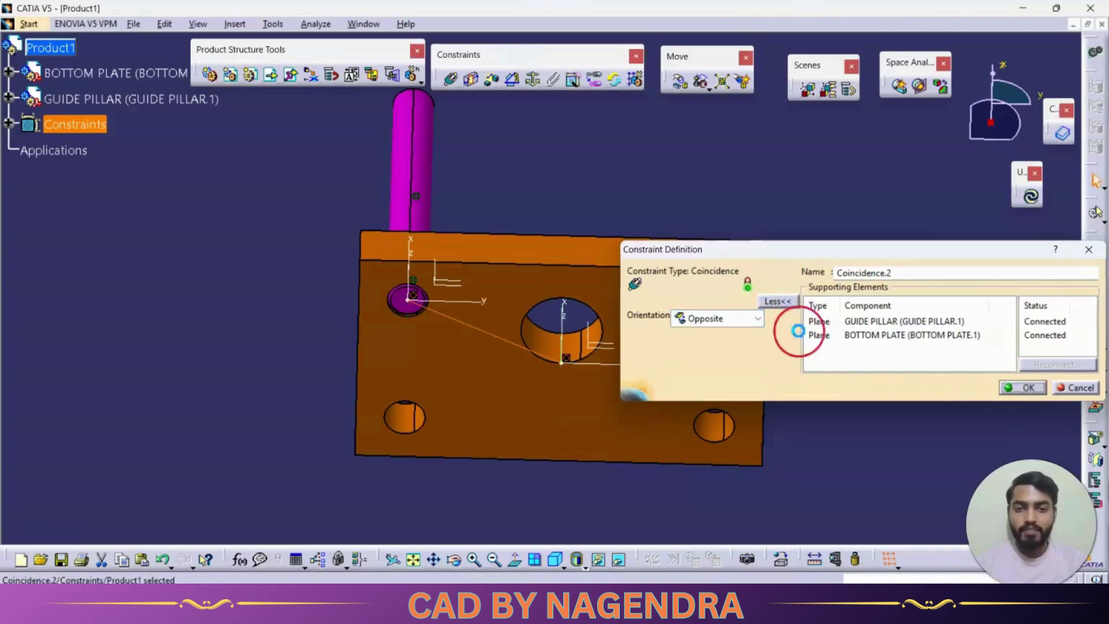
Step: Update the assembly to flip the guide pillar according to its Opposite orientation and inspect it in isometric view
middle_click_drag(646, 216, 1015, 257)
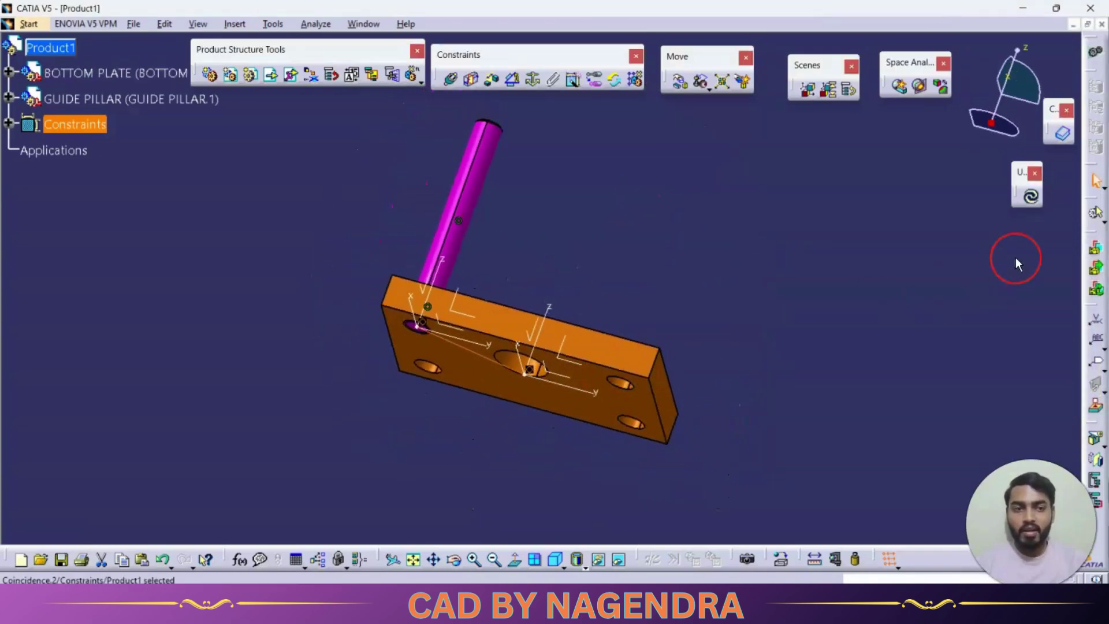
left_click(1031, 196)
middle_click_drag(378, 476, 520, 372)
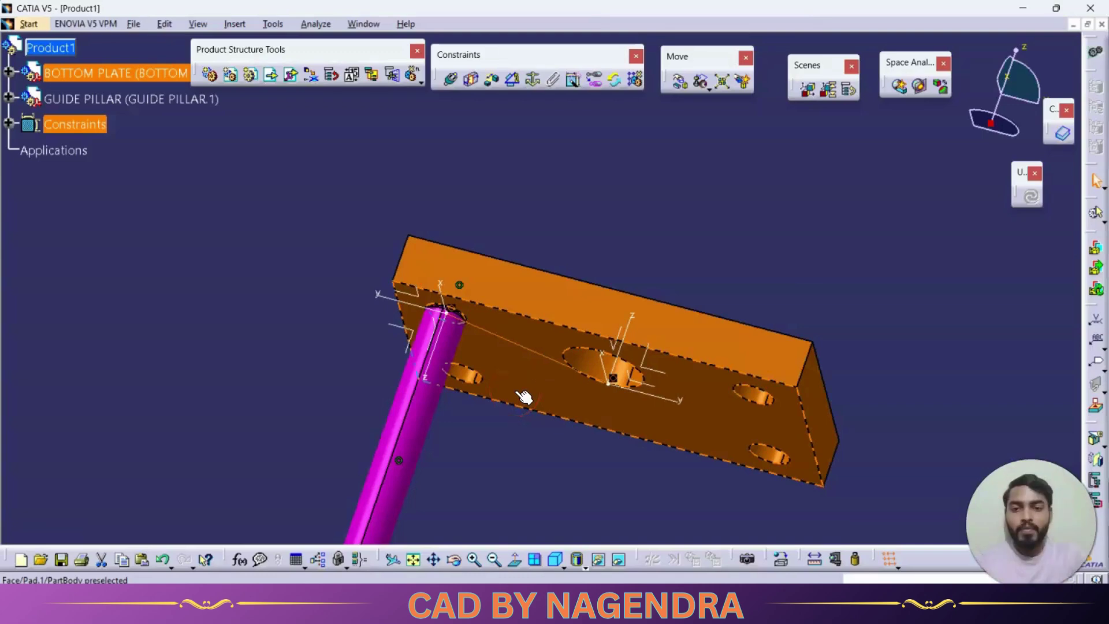
left_click(555, 558)
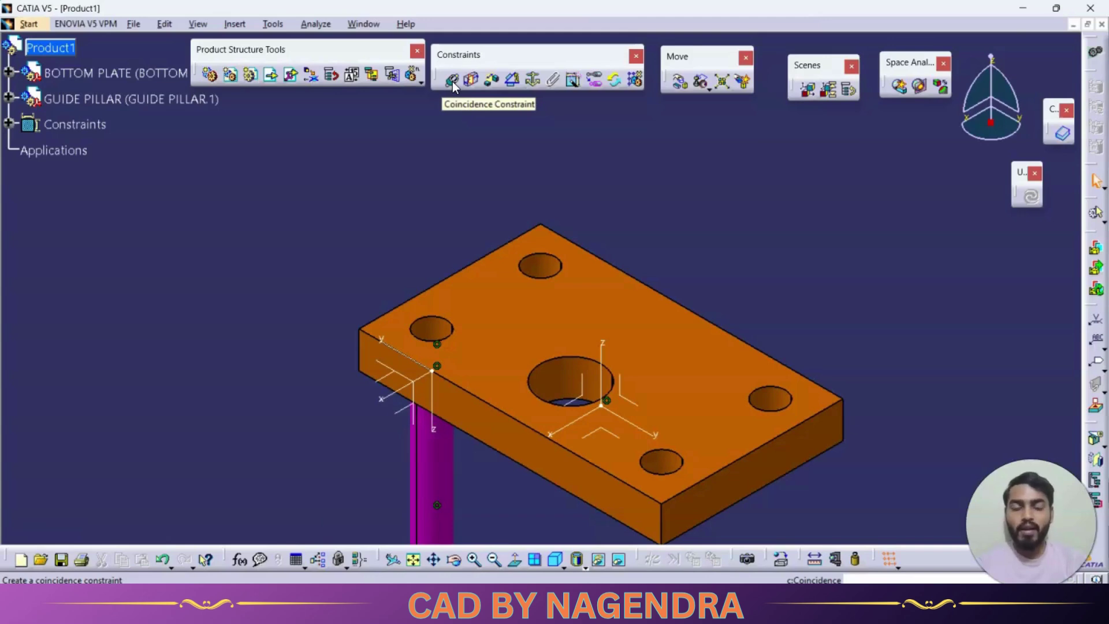
left_click(452, 81)
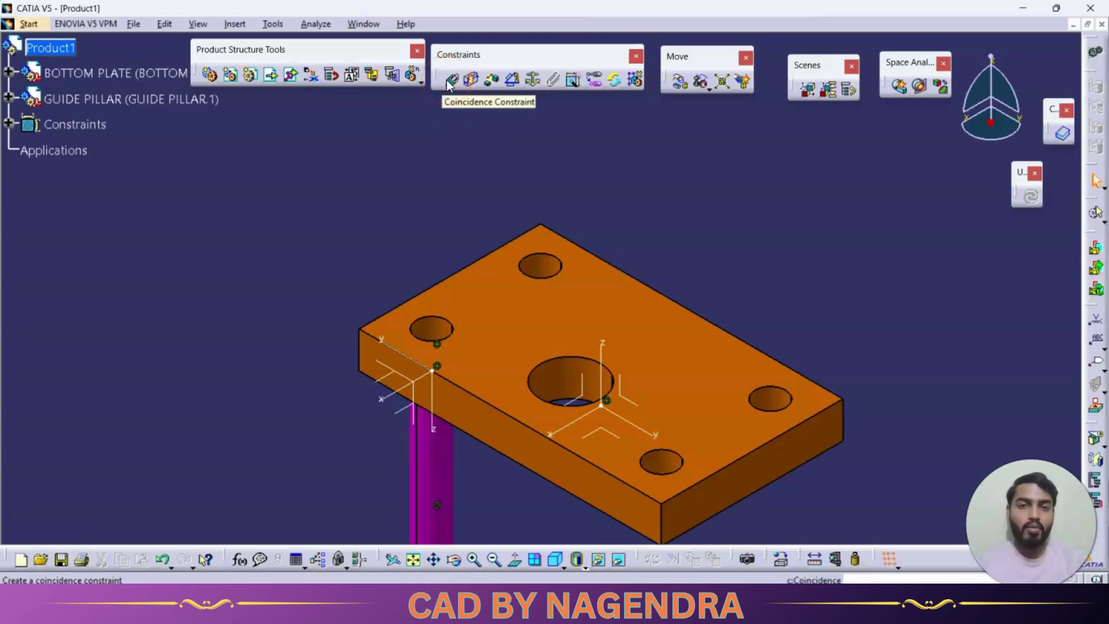
left_click(465, 134)
left_click(448, 84)
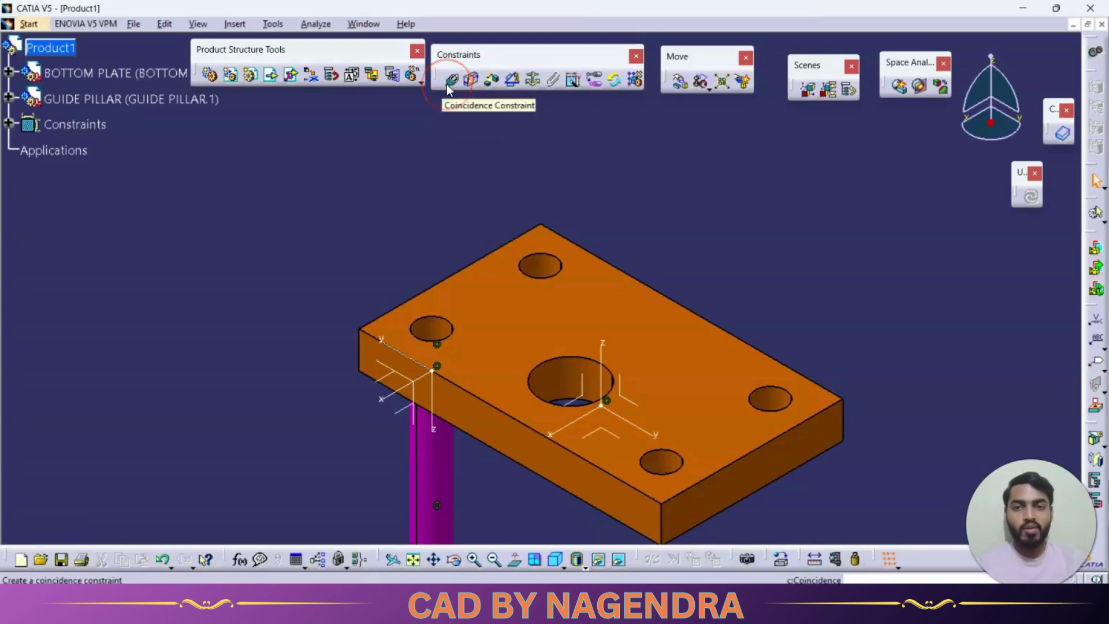
left_click(461, 137)
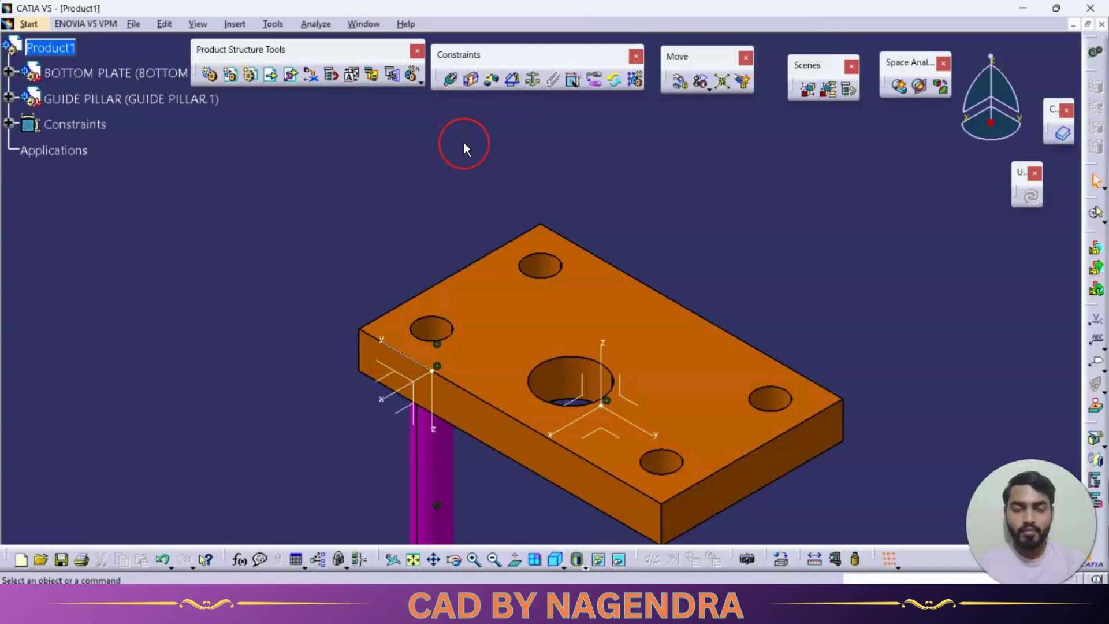
left_click(471, 81)
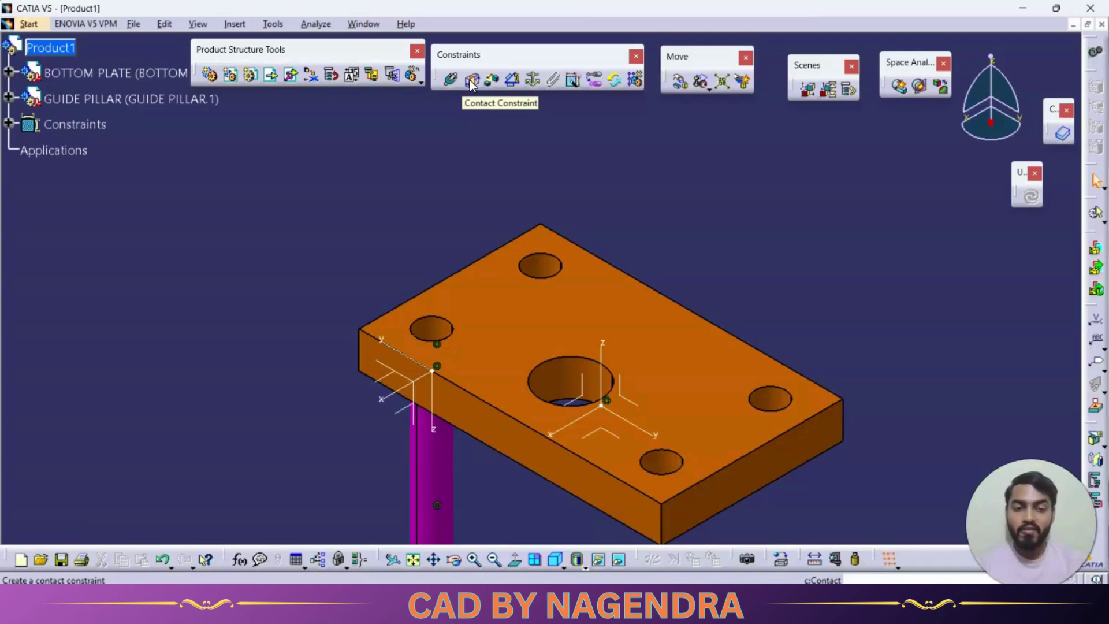
left_click(487, 156)
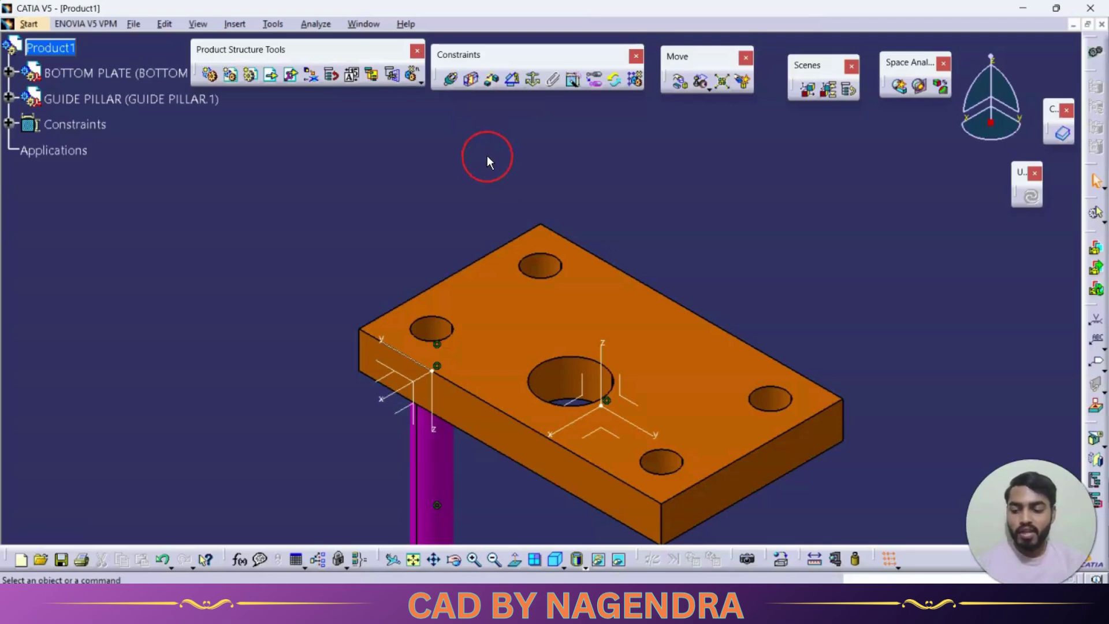
Step: Undo the face coincidence between the guide pillar and the bottom plate, returning the pillar above the plate
left_click(672, 212)
scroll(672, 212, "down", 2)
middle_click_drag(671, 212, 543, 289)
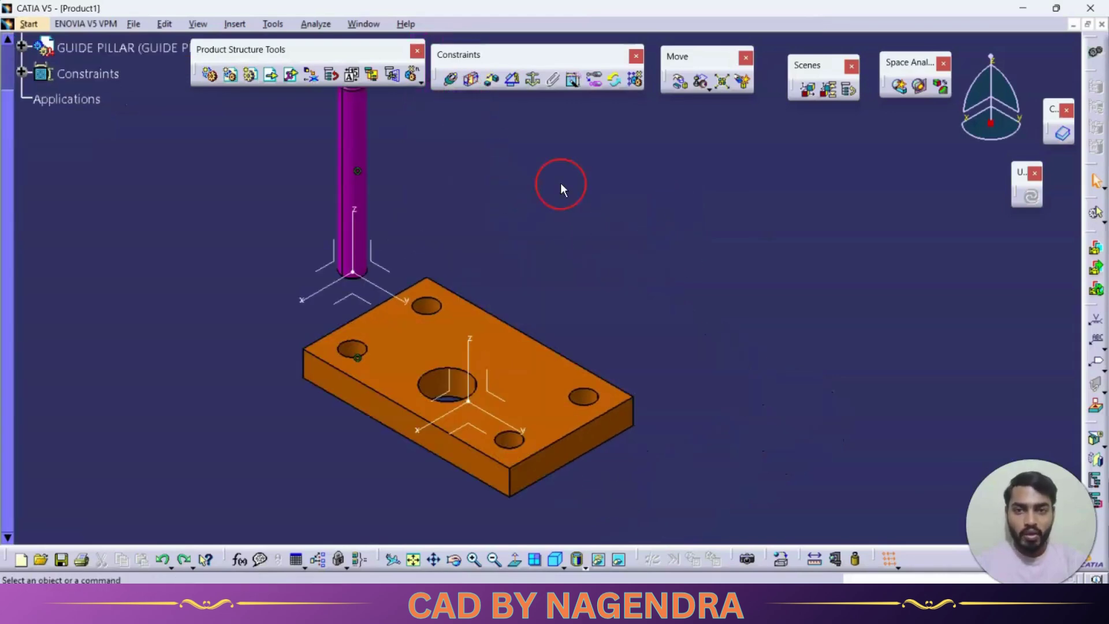
Step: Apply a contact constraint between the guide pillar's bottom face and the bottom plate's underside, and update the assembly
left_click(471, 79)
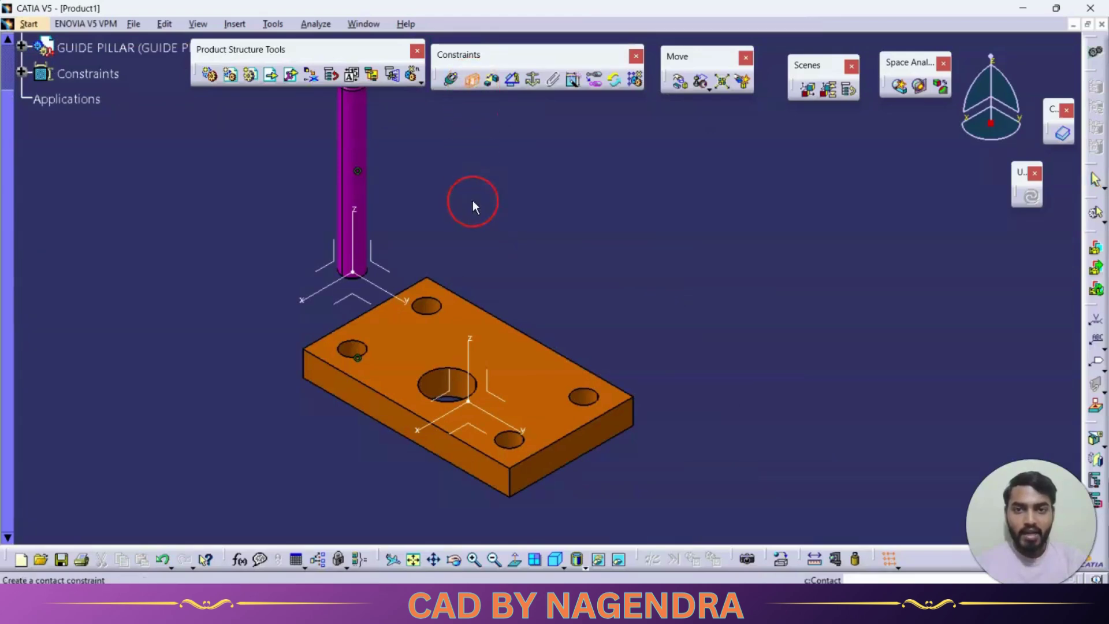
middle_click_drag(472, 199, 643, 297)
middle_click_drag(520, 277, 587, 284)
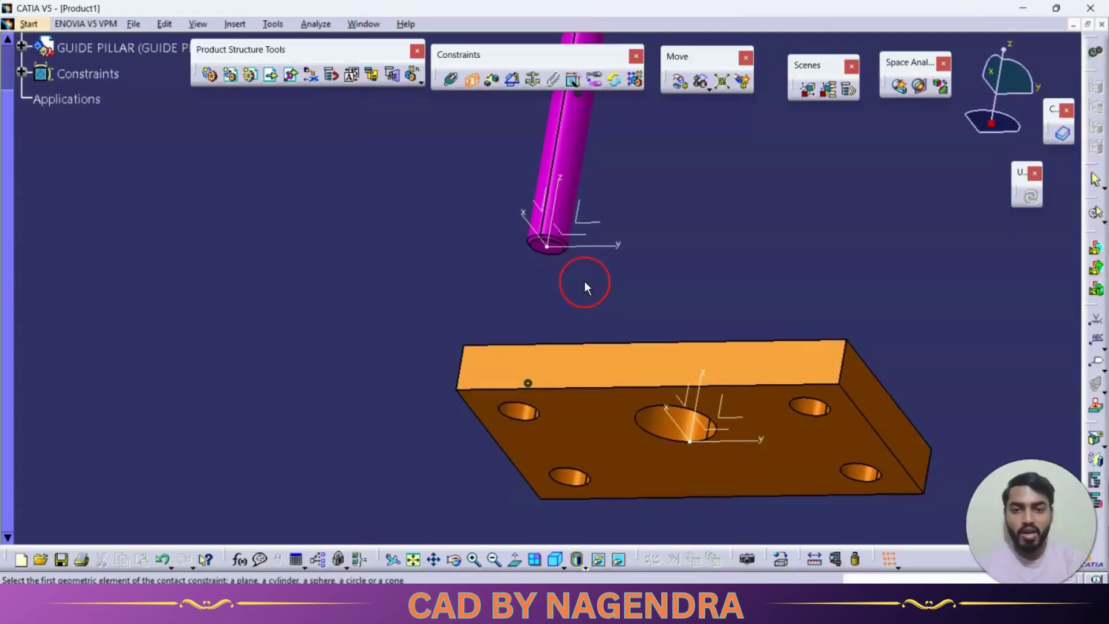
left_click(549, 250)
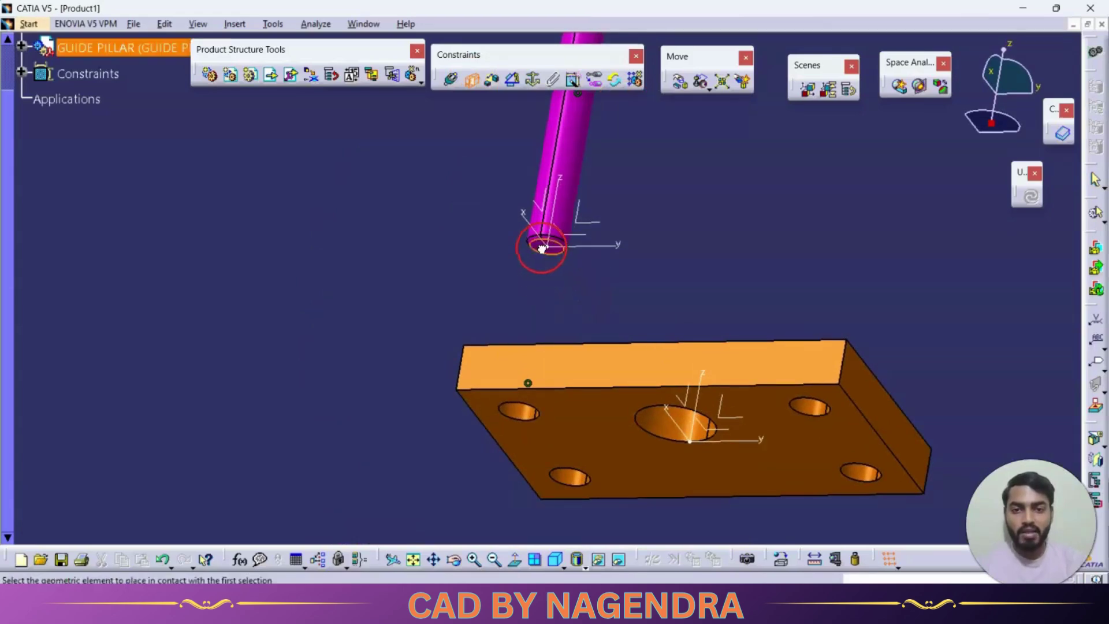
left_click(582, 426)
left_click(1031, 197)
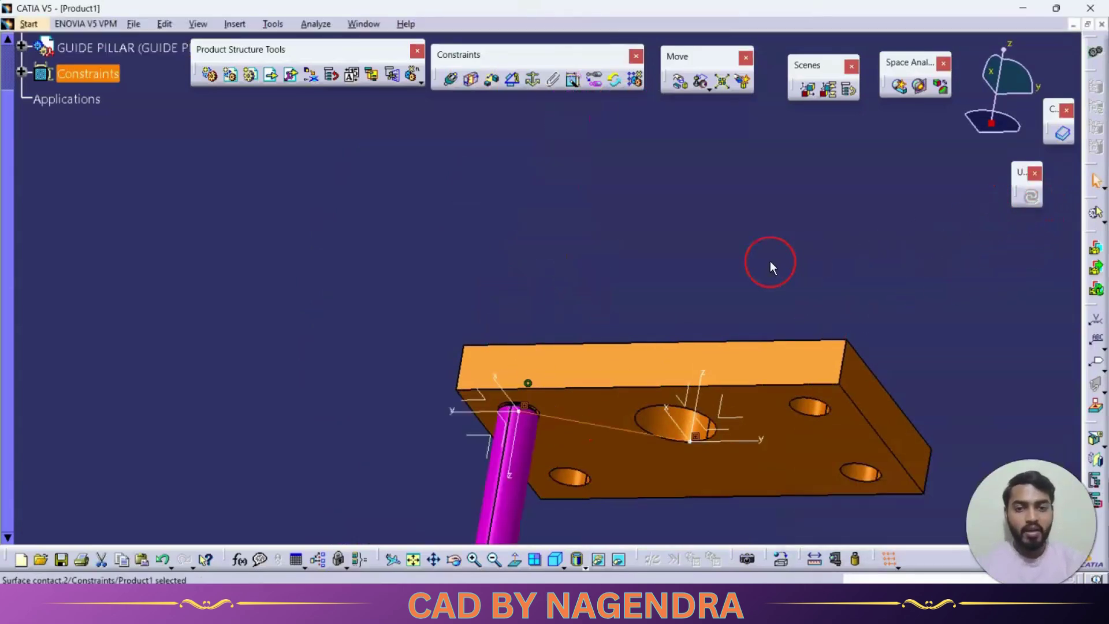
left_click(671, 254)
middle_click_drag(671, 254, 574, 321)
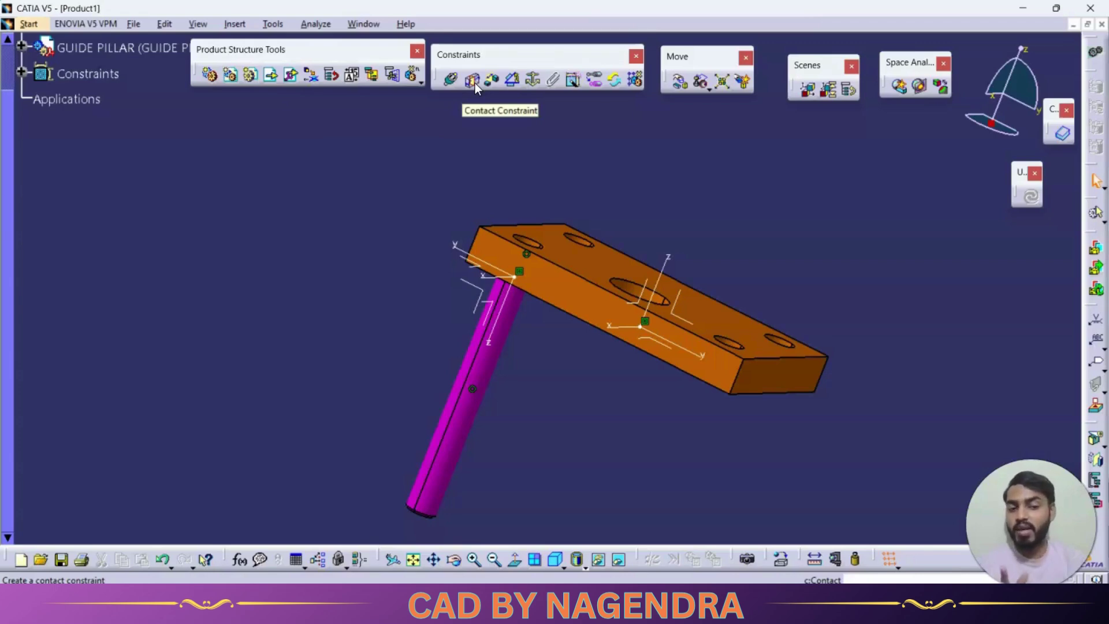
left_click(552, 164)
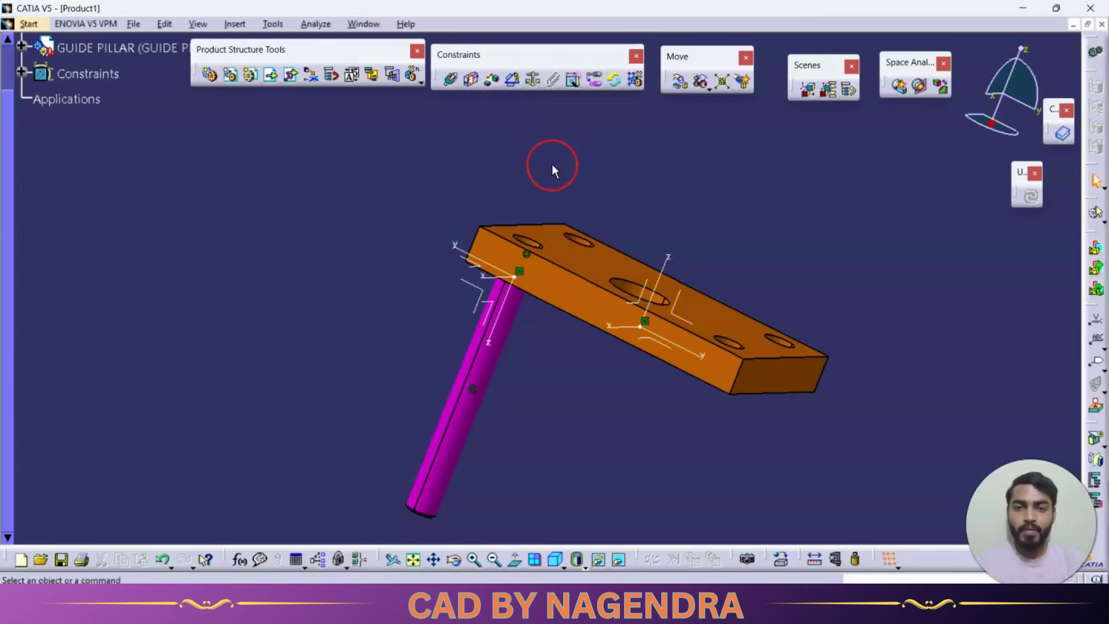
left_click(470, 87)
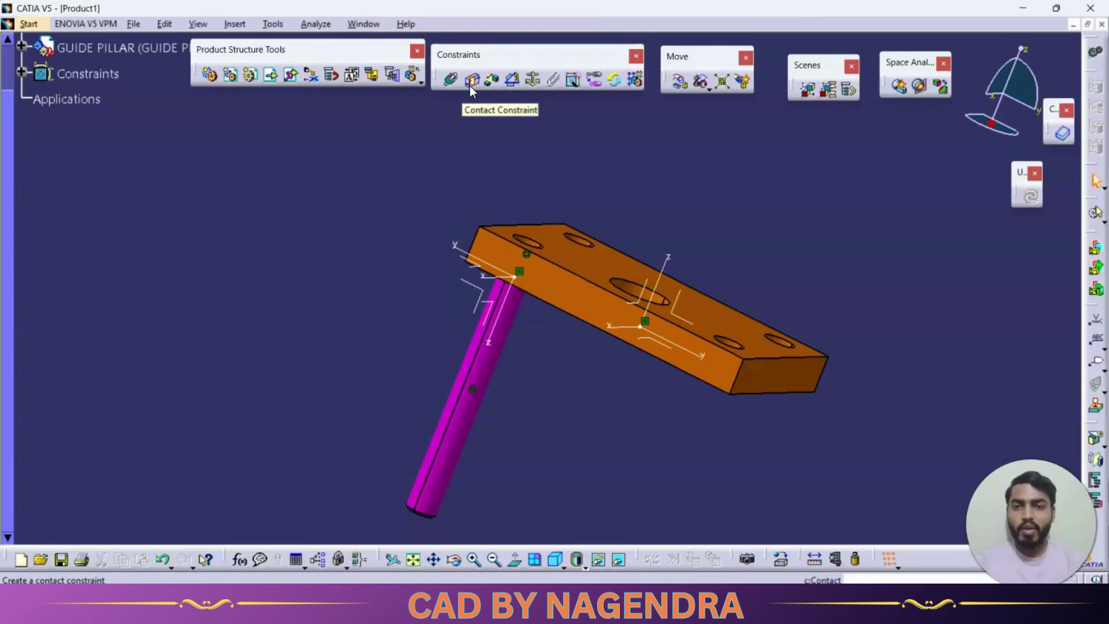
left_click(500, 110)
left_click(490, 81)
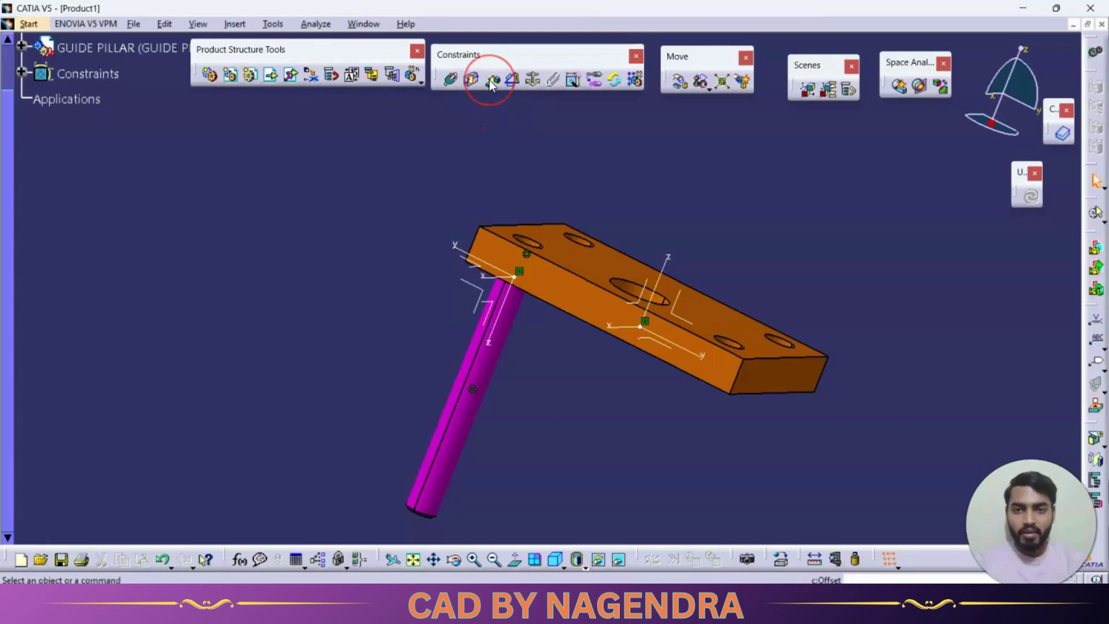
left_click(559, 133)
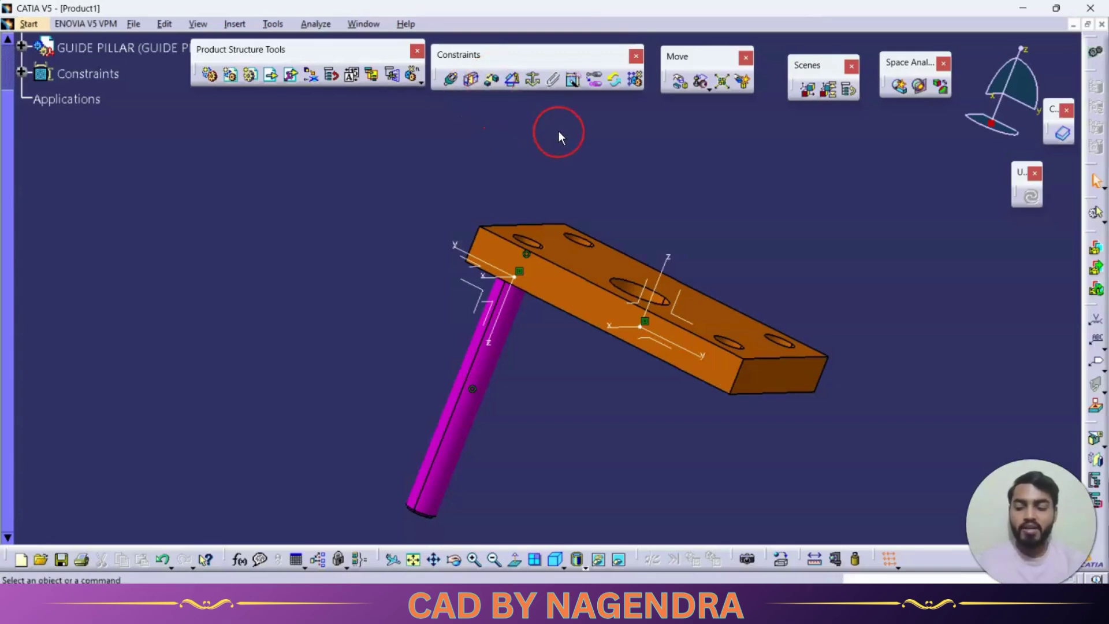
Step: Undo the update and the contact constraint between the guide pillar and the bottom plate
key("ctrl+z")
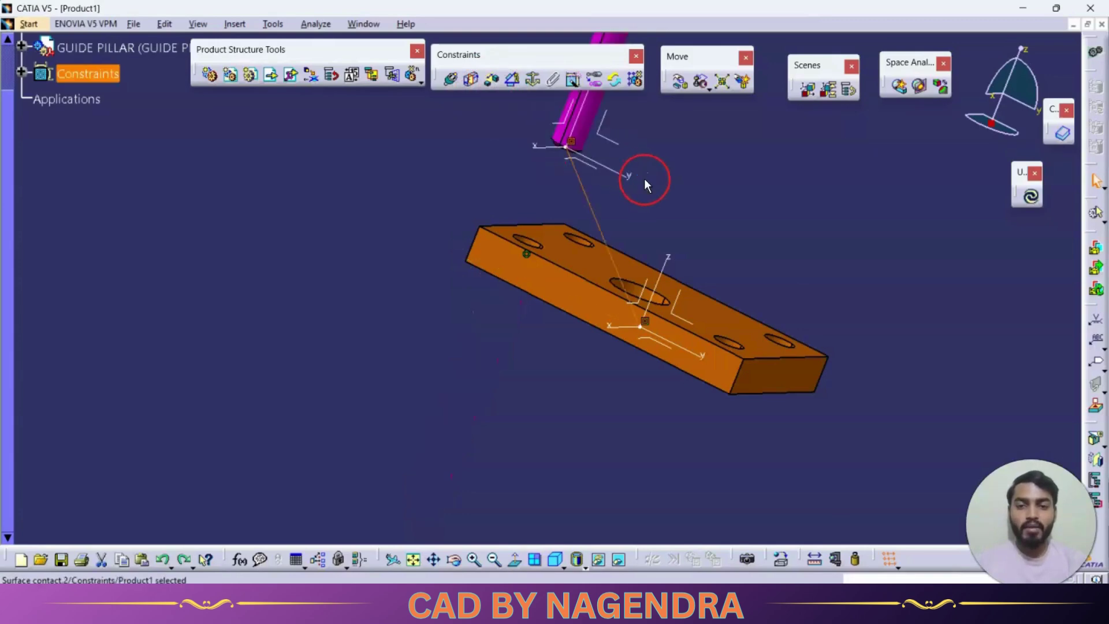
left_click(645, 184)
middle_click_drag(500, 230, 695, 311)
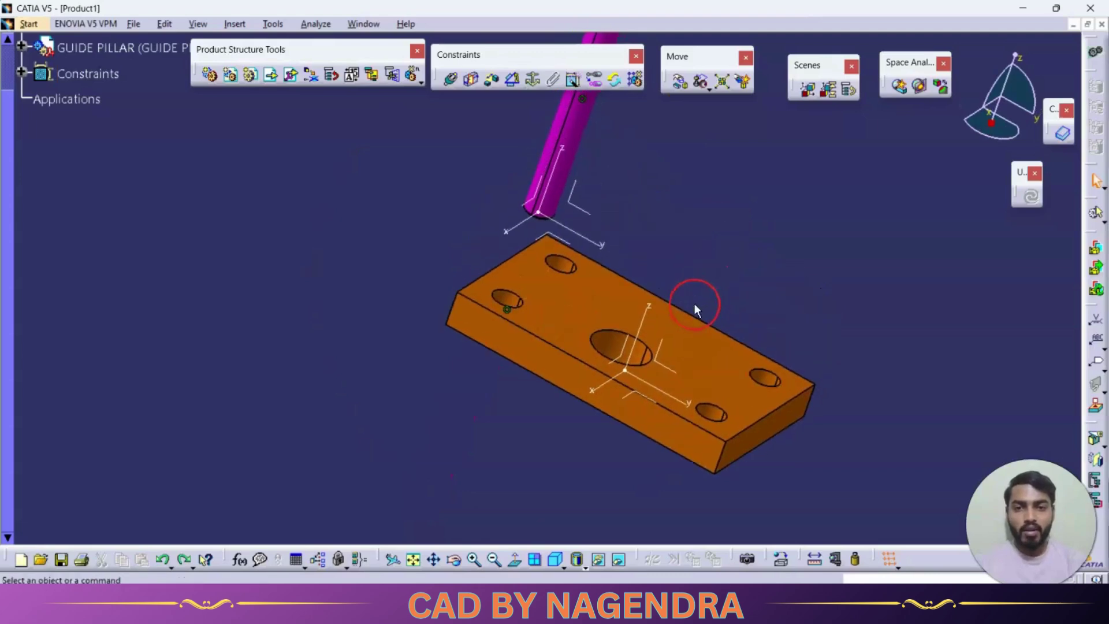
Step: Create an offset constraint between the guide pillar's bottom face and the bottom plate's top face
left_click(490, 85)
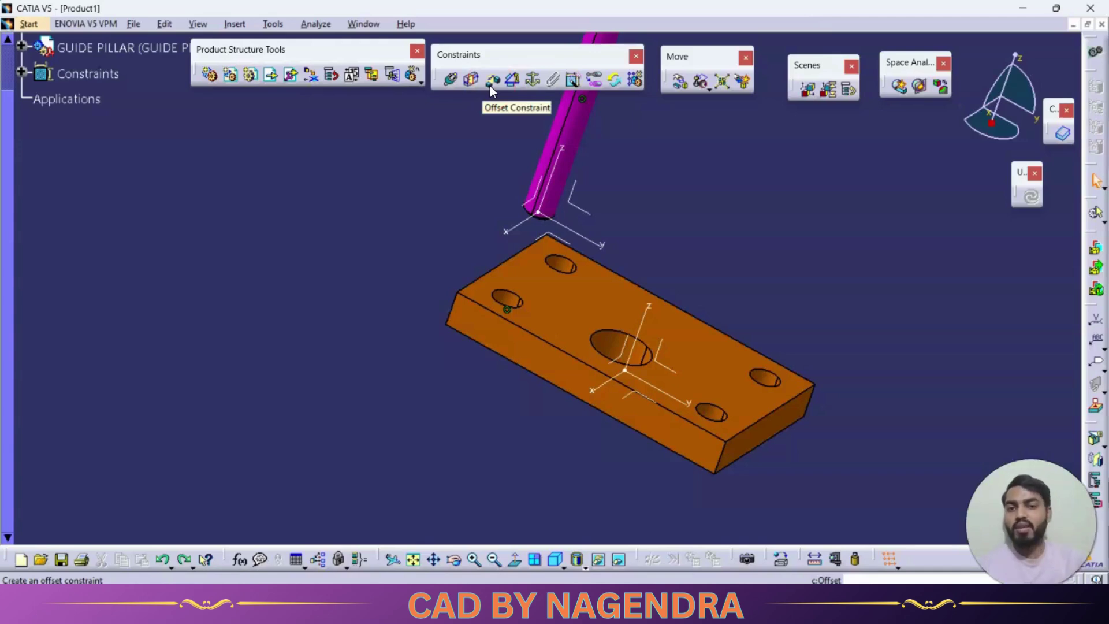
middle_click_drag(737, 261, 693, 178)
middle_click_drag(609, 225, 497, 266)
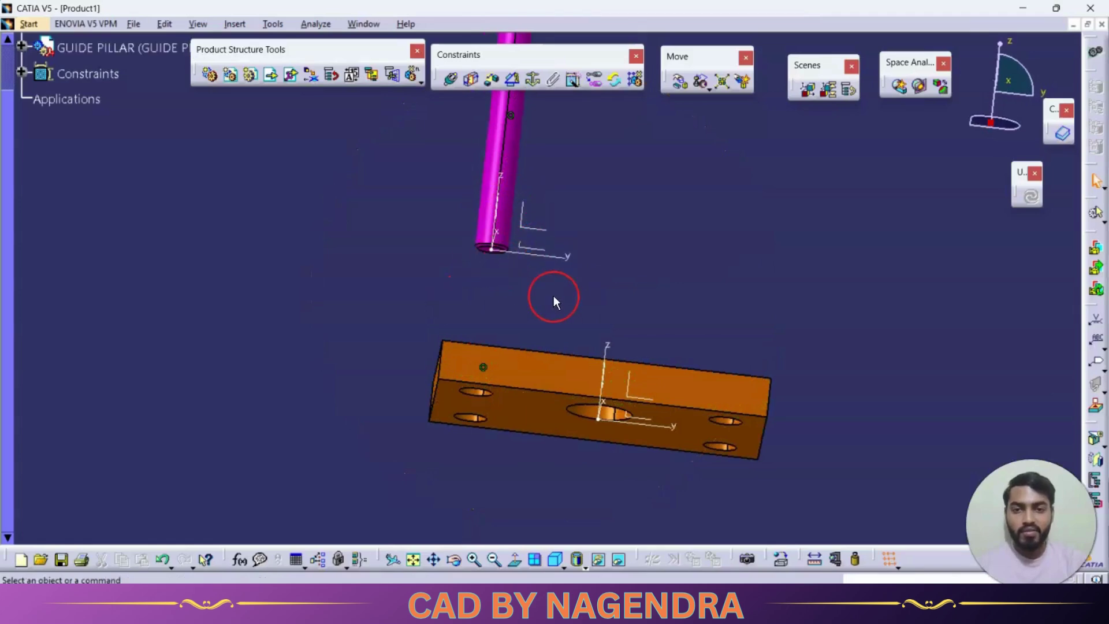
middle_click_drag(554, 296, 574, 280)
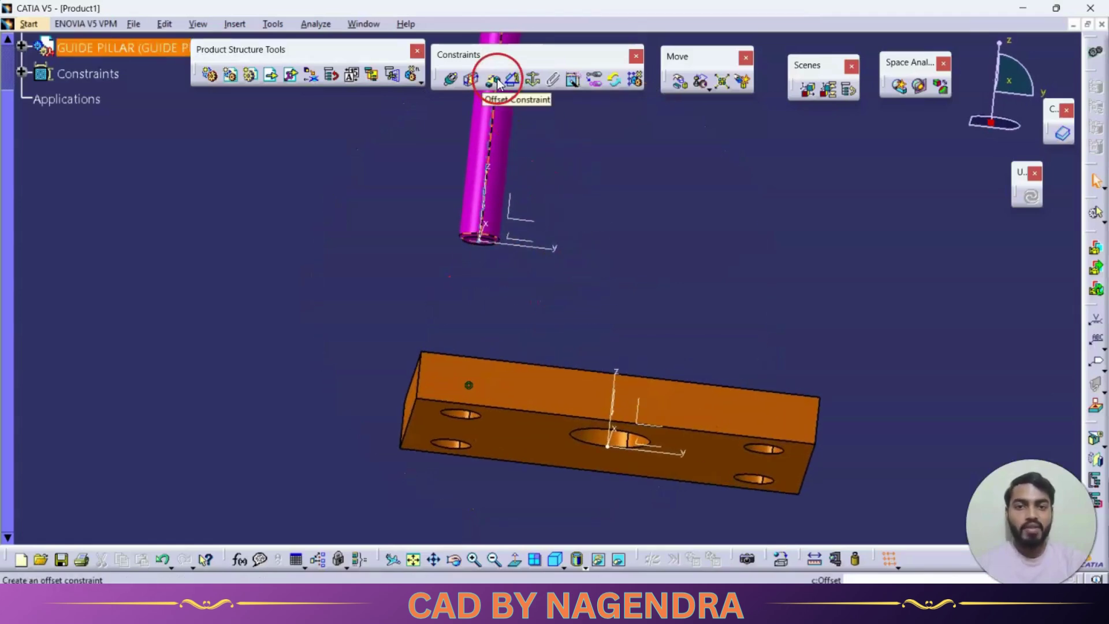
middle_click_drag(580, 159, 530, 188)
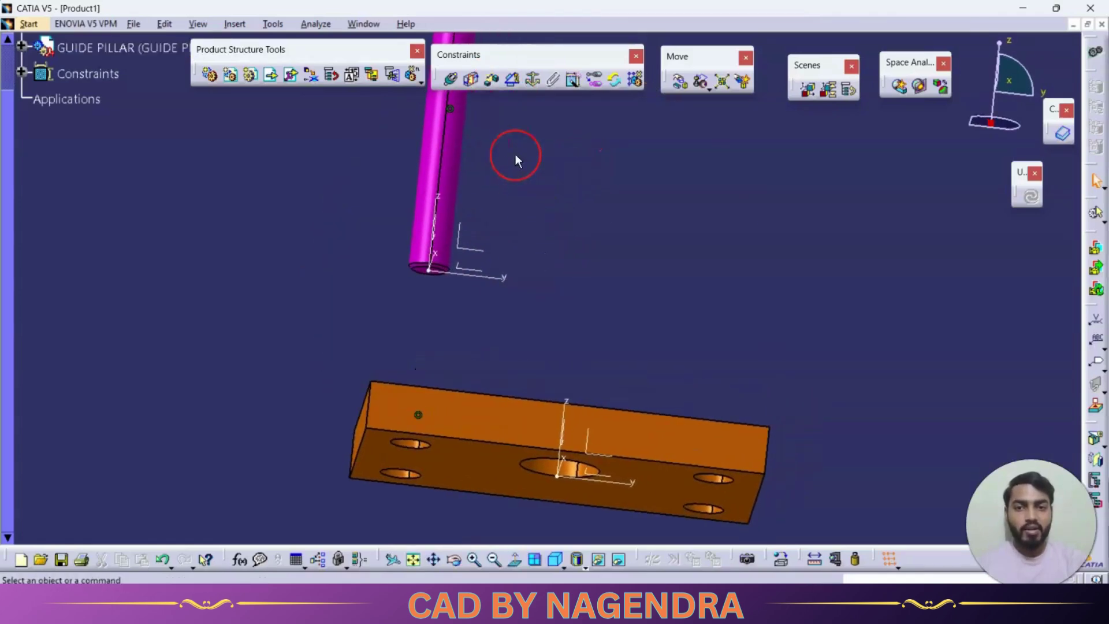
left_click(493, 85)
mouse_move(519, 326)
middle_mouse_down()
mouse_move(537, 225)
mouse_move(495, 262)
mouse_move(453, 452)
mouse_move(530, 327)
middle_mouse_up()
left_click(398, 237)
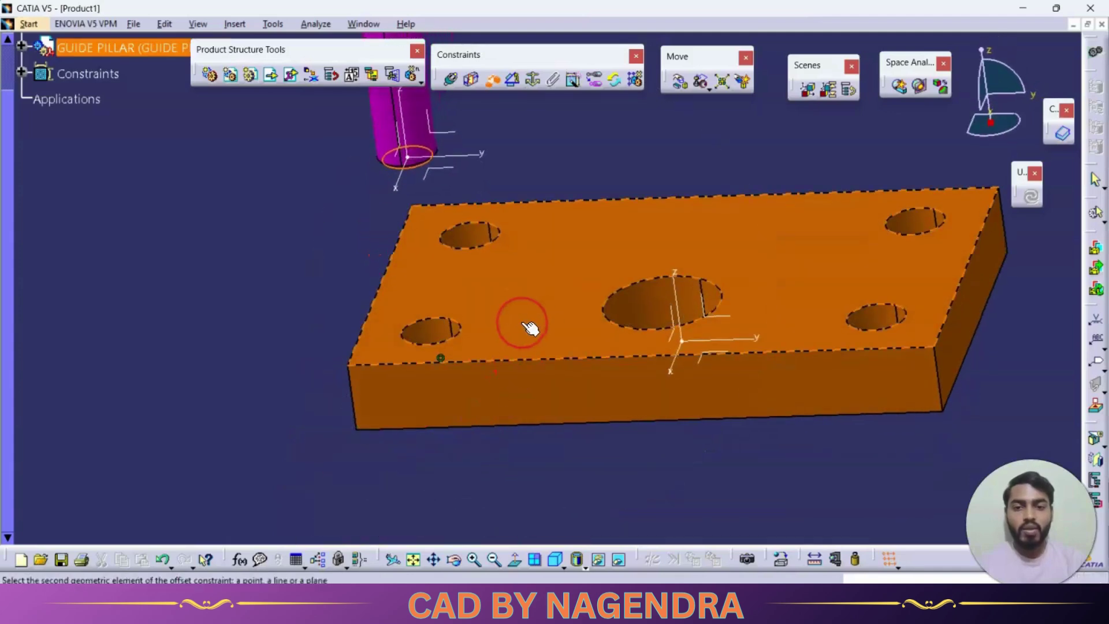
left_click(531, 327)
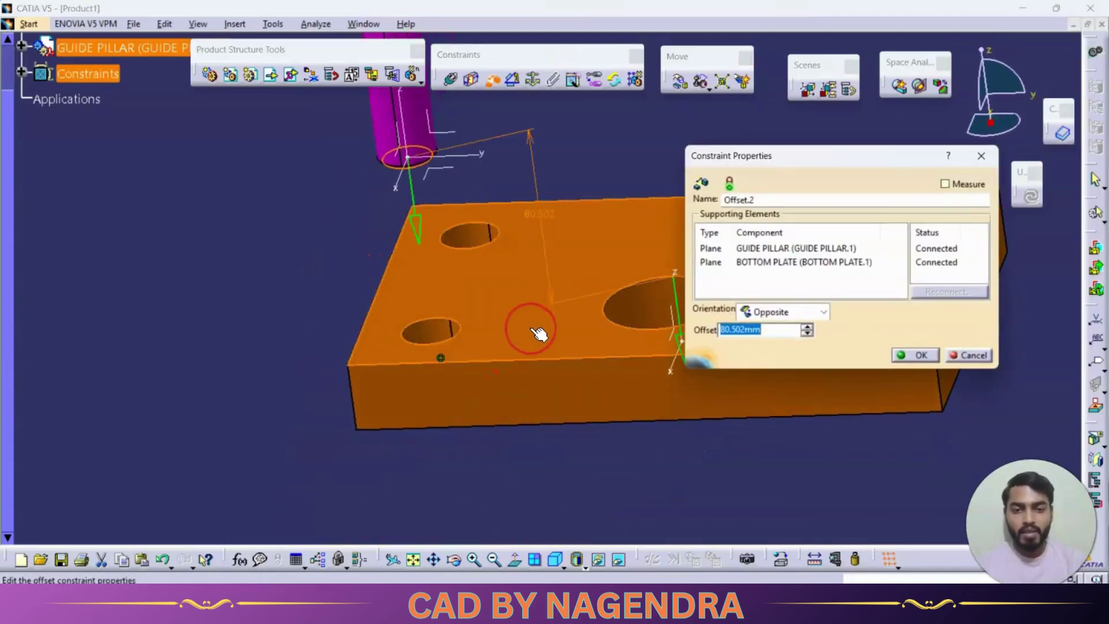
Step: Set the guide pillar's offset from the bottom plate to 50 mm with Opposite orientation and update the assembly
left_click(823, 313)
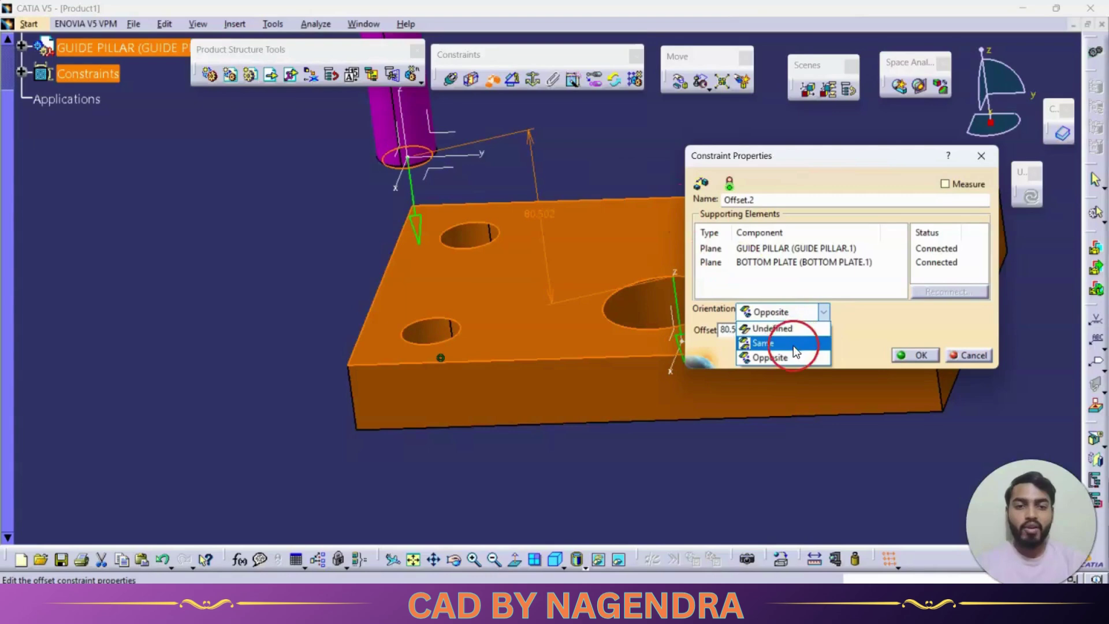
left_click(796, 307)
left_click(776, 329)
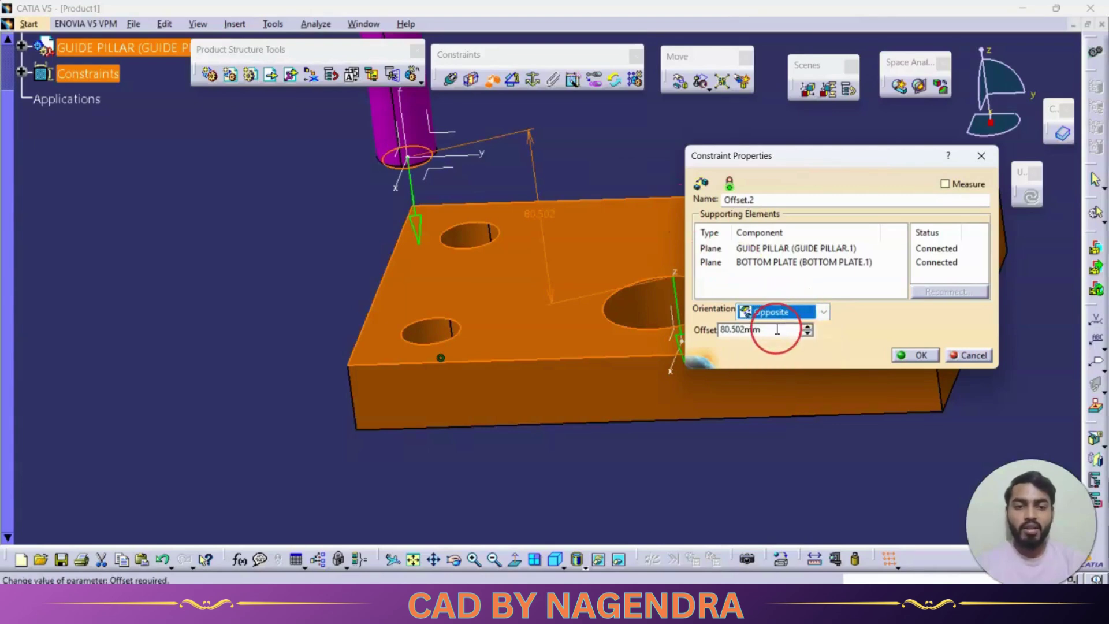
type("50")
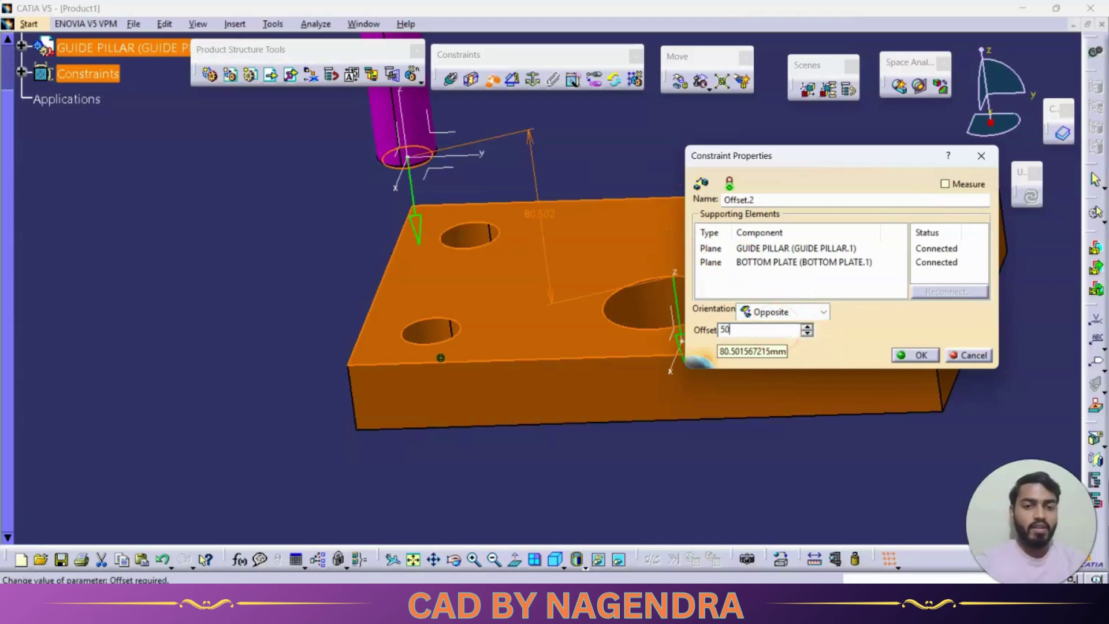
key("Return")
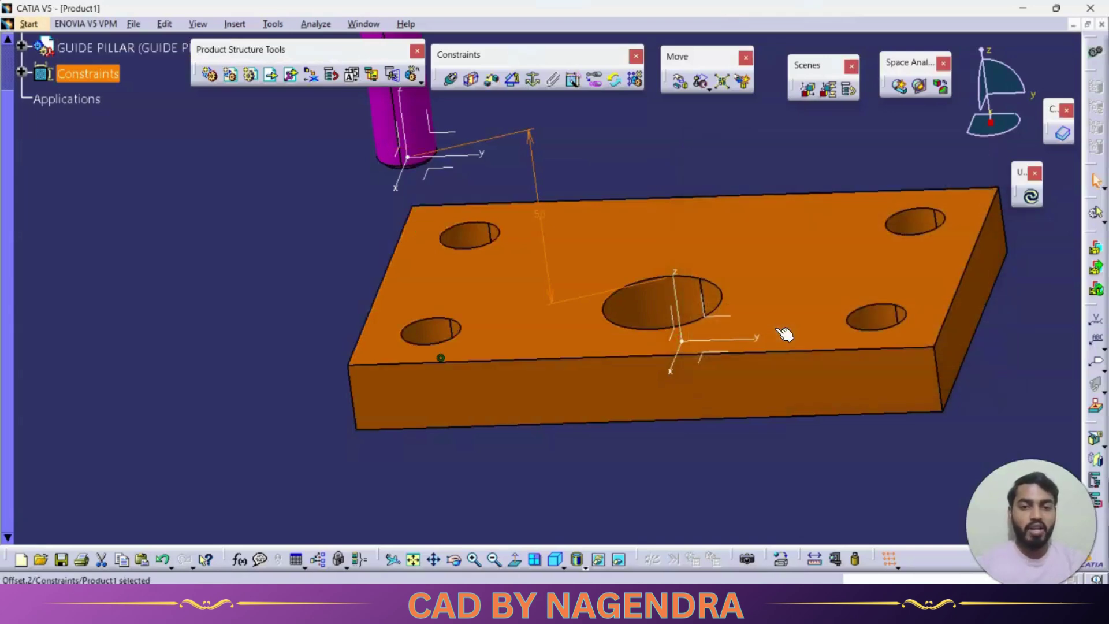
left_click(1033, 198)
left_click(547, 453)
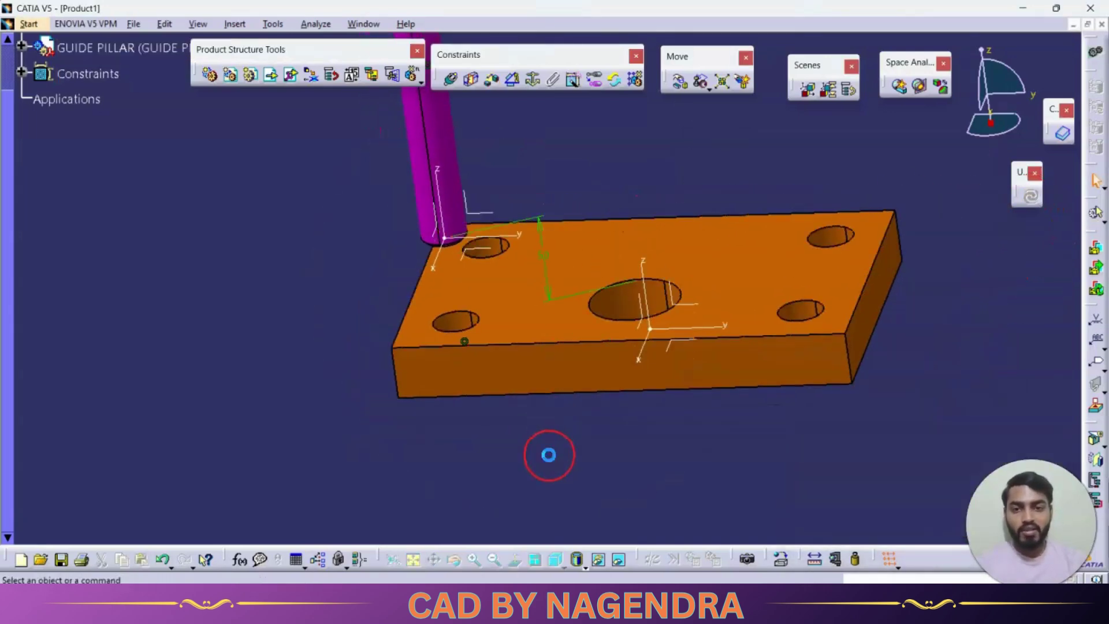
Step: Change the offset between the guide pillar and the bottom plate to 30 mm and update the assembly
middle_click_drag(547, 453, 404, 344)
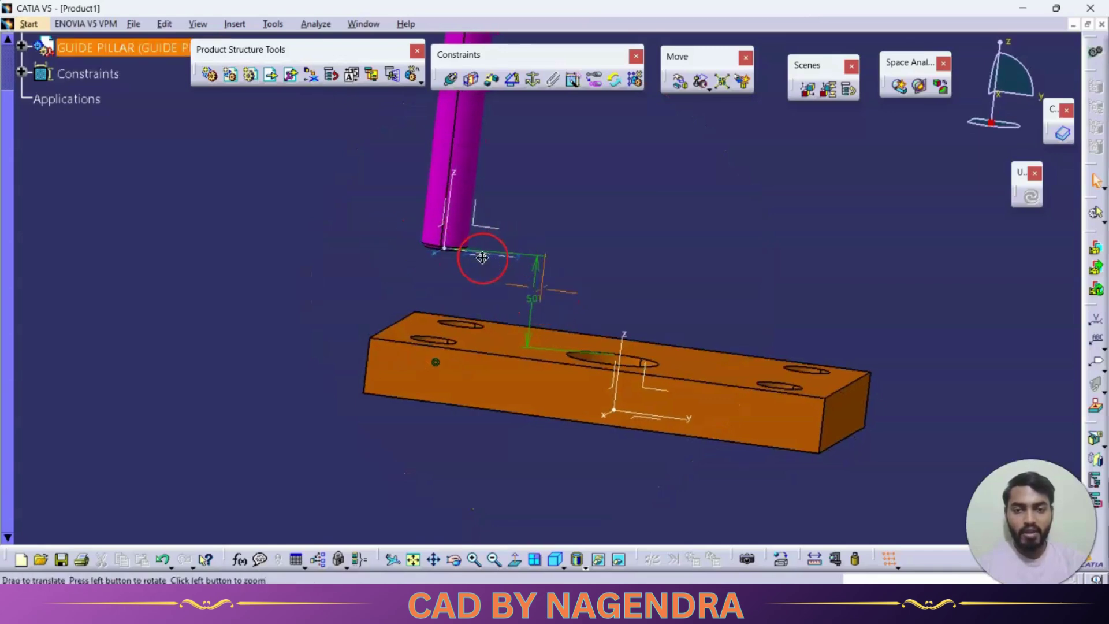
middle_click_drag(483, 250, 383, 285)
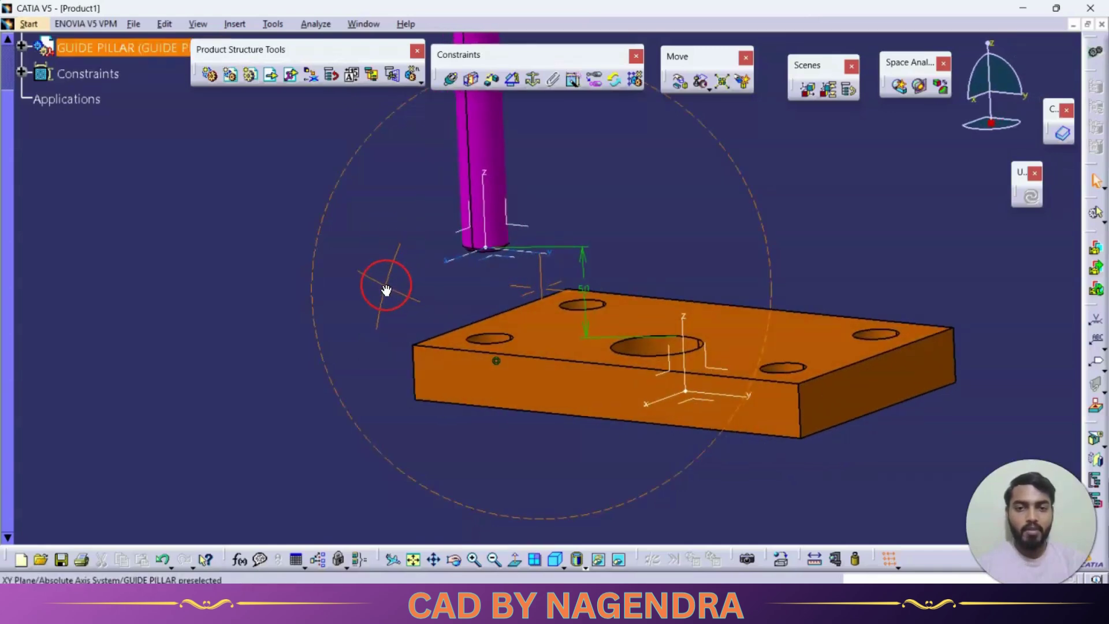
double_click(582, 254)
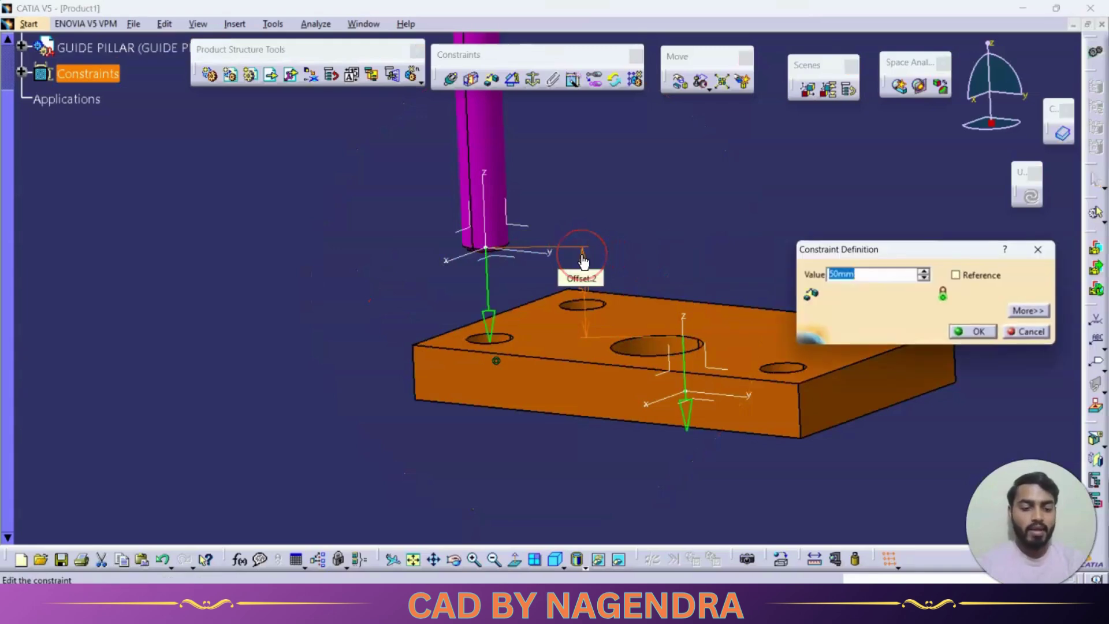
type("30")
key("Return")
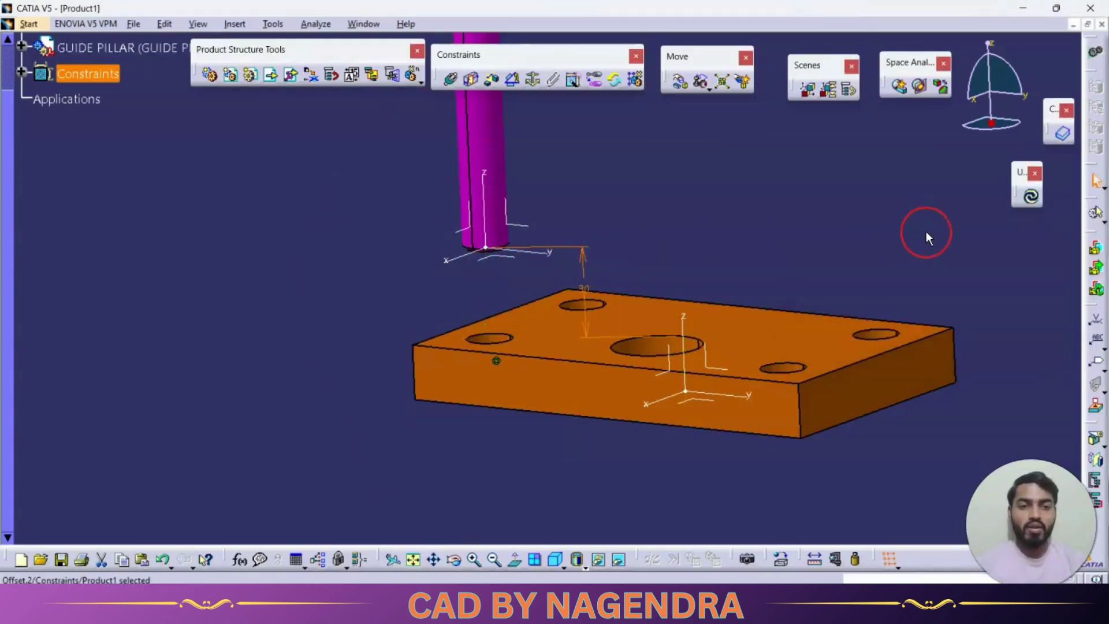
left_click(1031, 198)
left_click(450, 448)
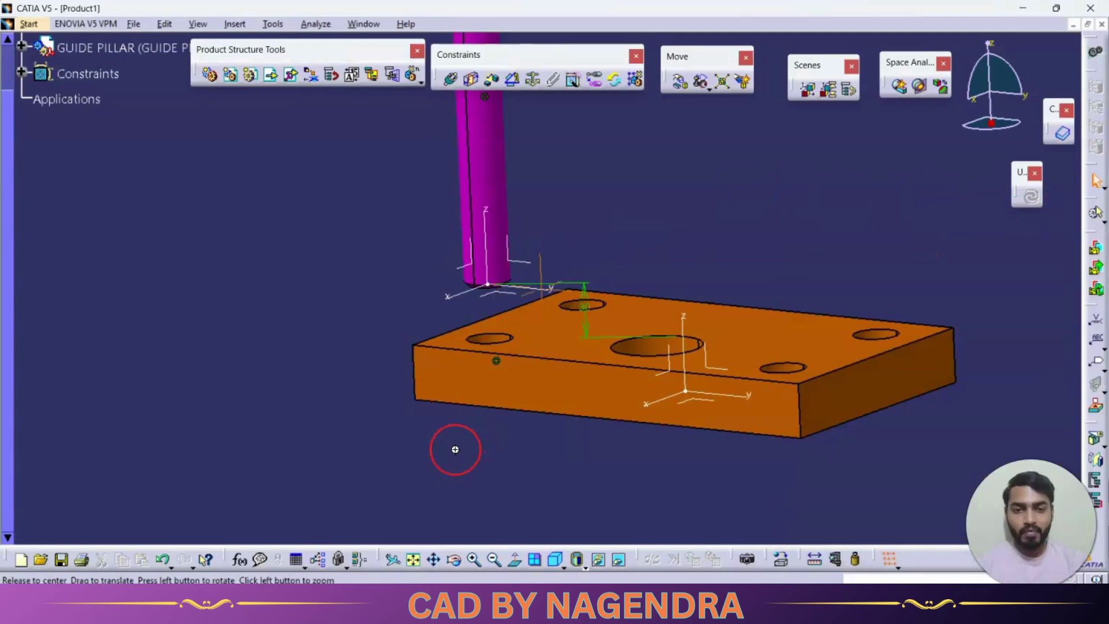
middle_click_drag(450, 448, 597, 322)
left_click(492, 79)
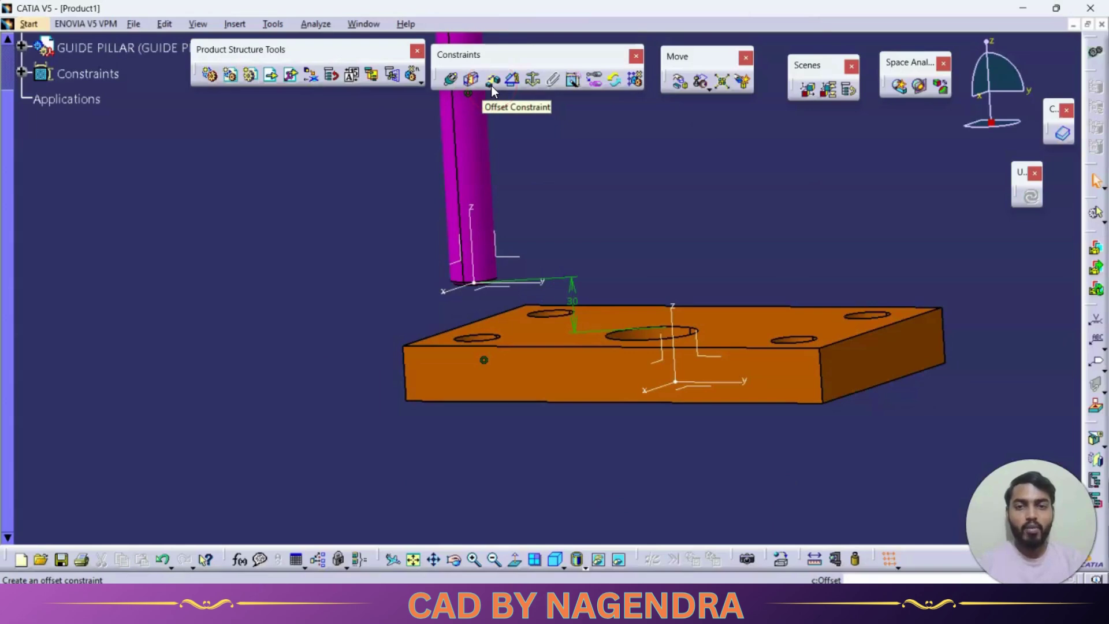
left_click(492, 79)
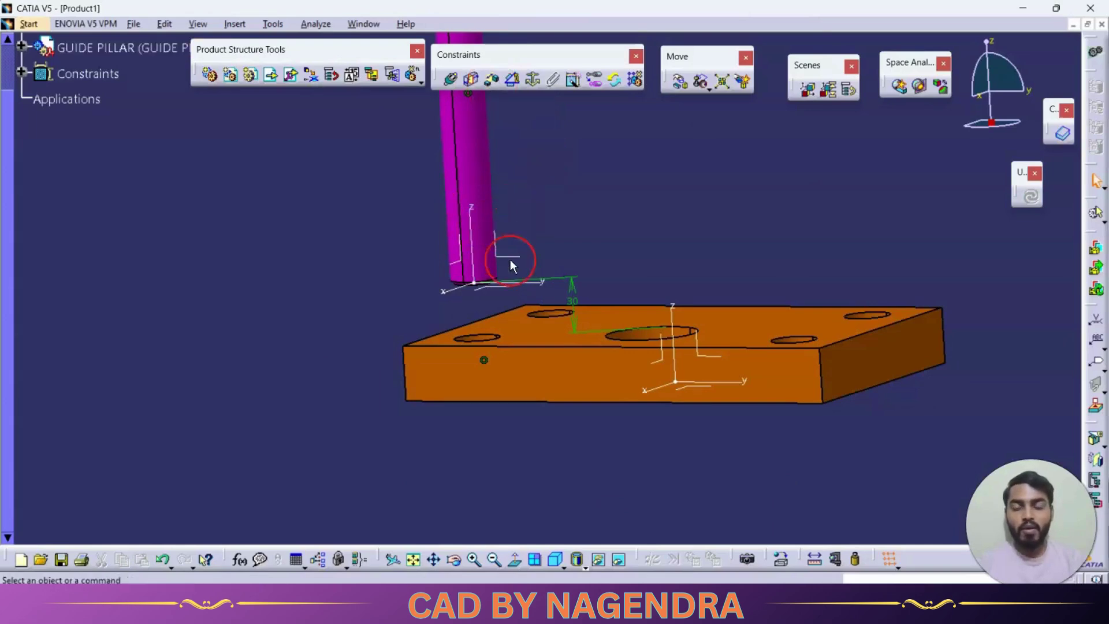
left_click(515, 82)
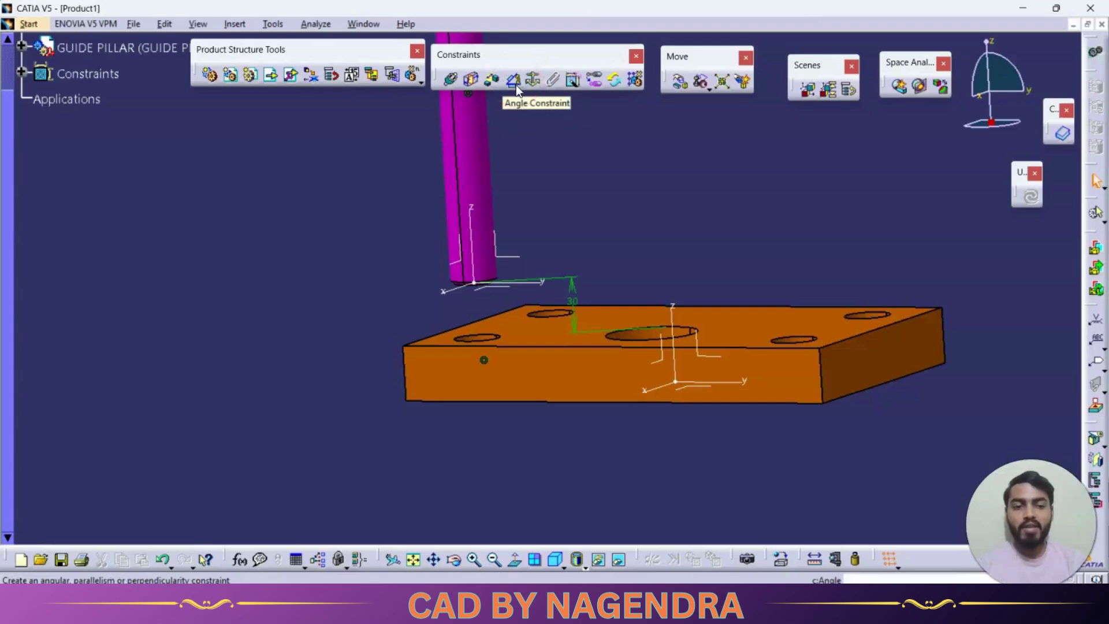
left_click(639, 205)
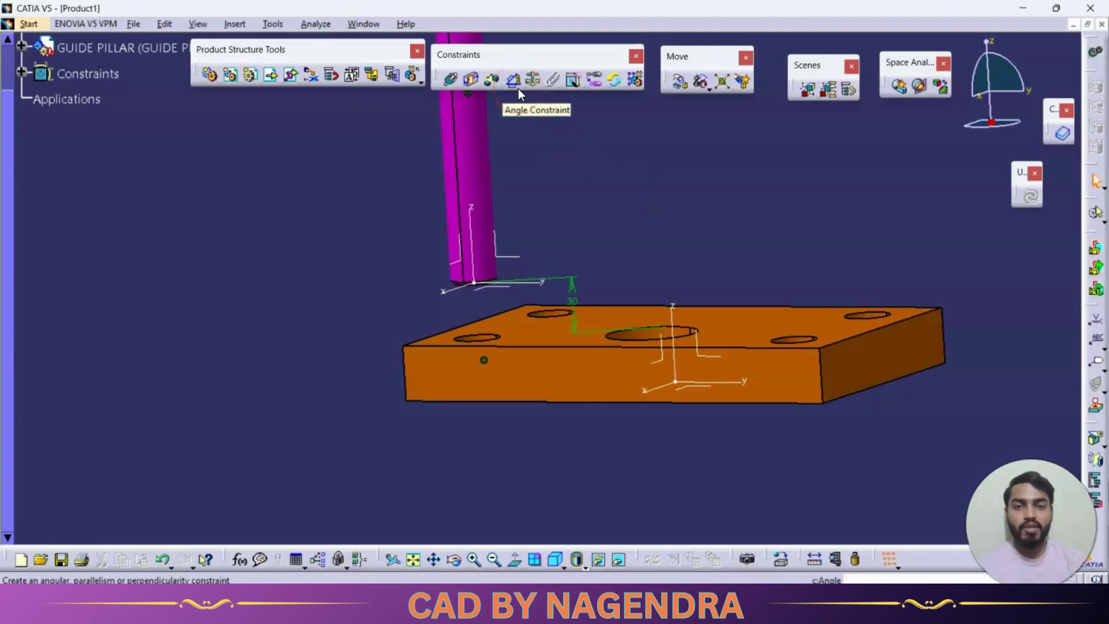
Step: Apply a 30° angle constraint between the guide pillar's YZ plane and the bottom plate's long side face, and update the assembly
middle_click_drag(636, 179, 641, 277)
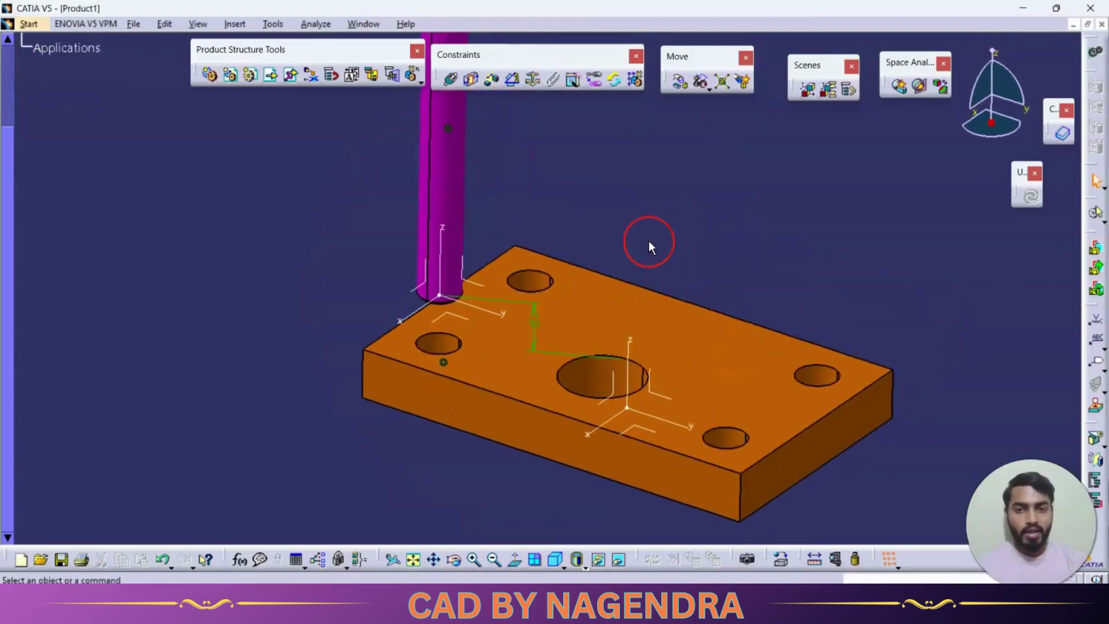
left_click(505, 80)
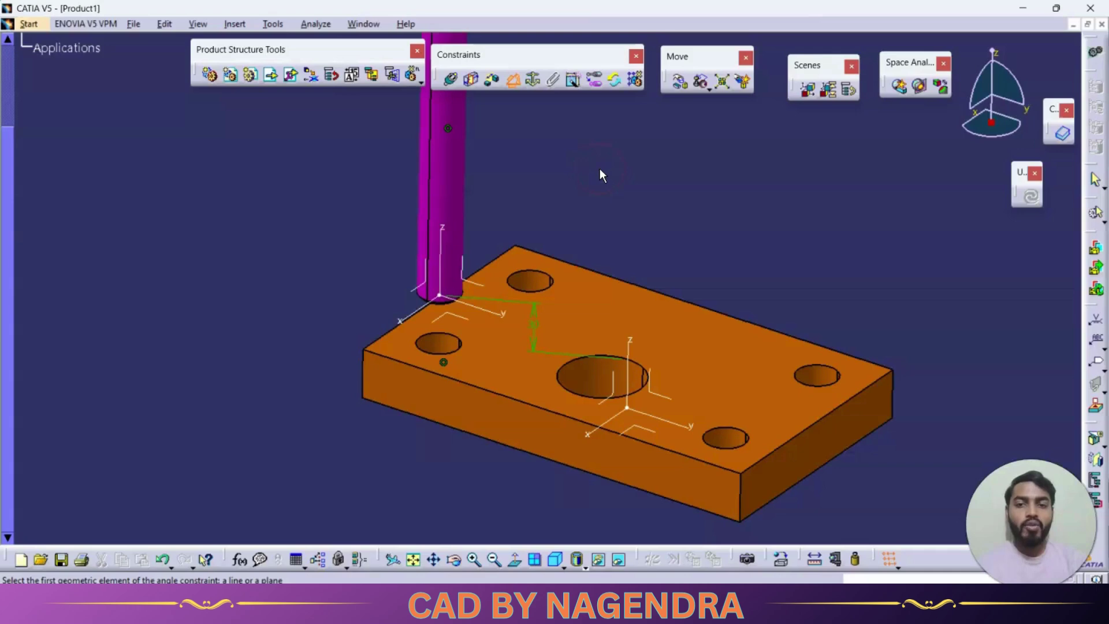
left_click(478, 286)
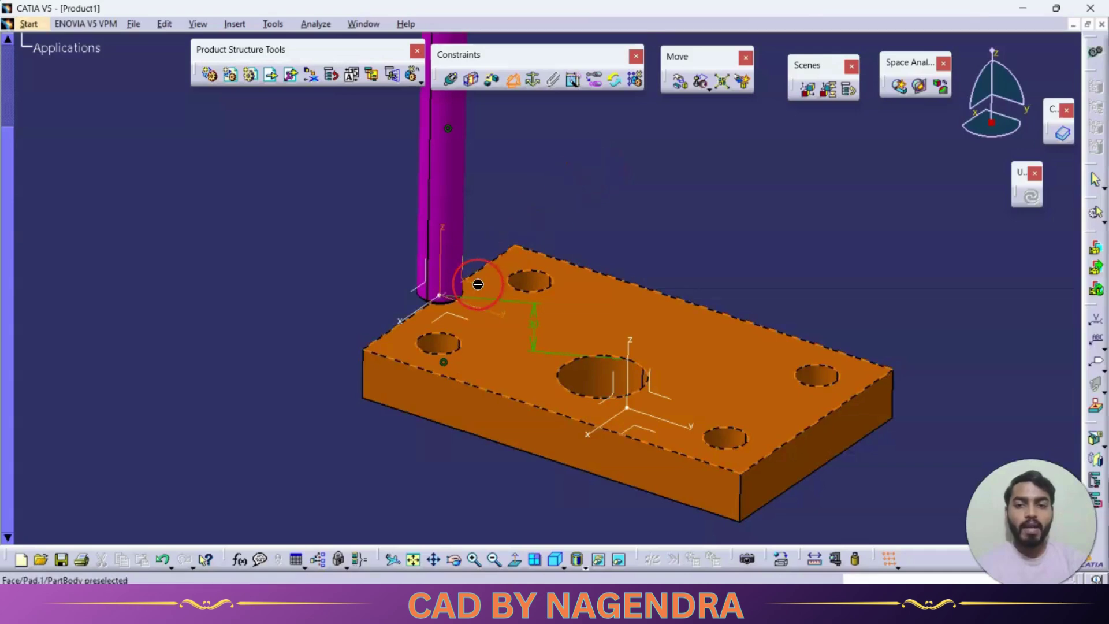
left_click(482, 415)
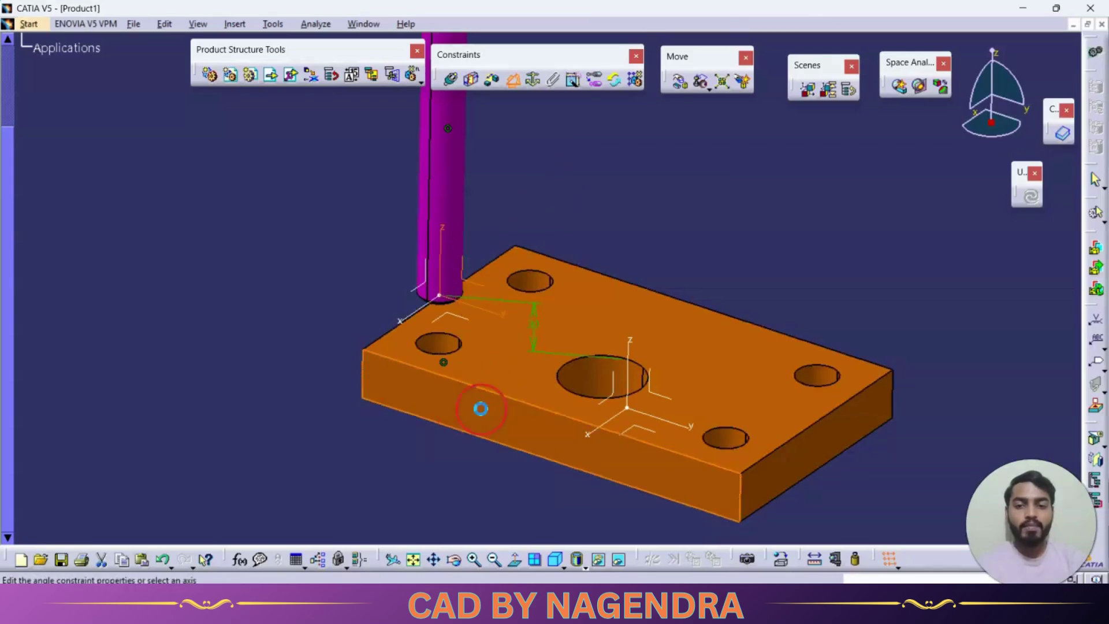
double_click(810, 338)
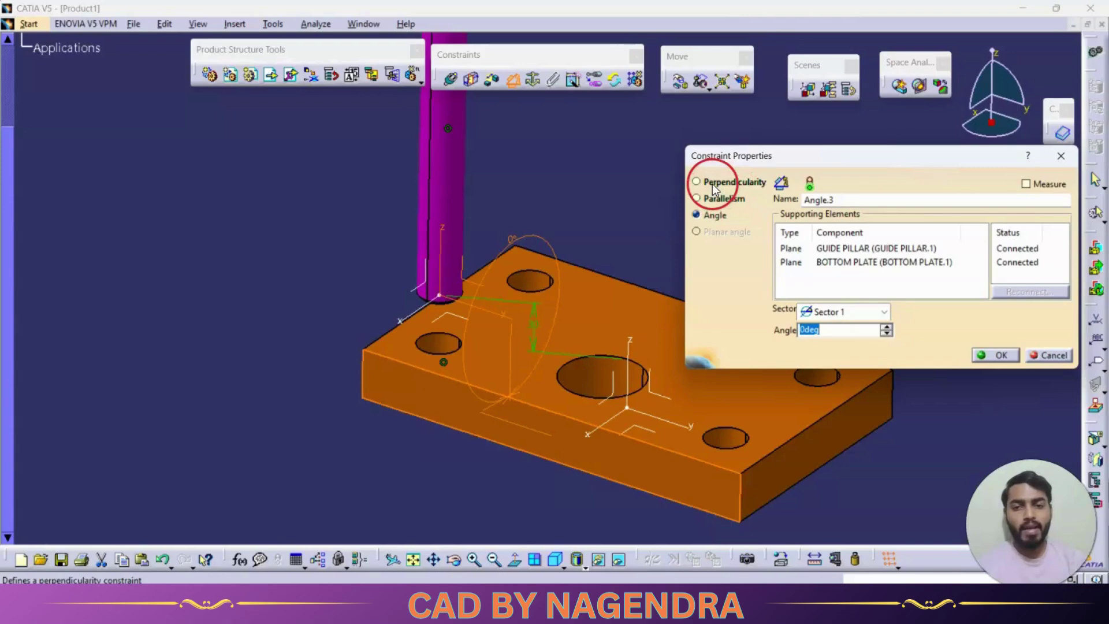
type("0")
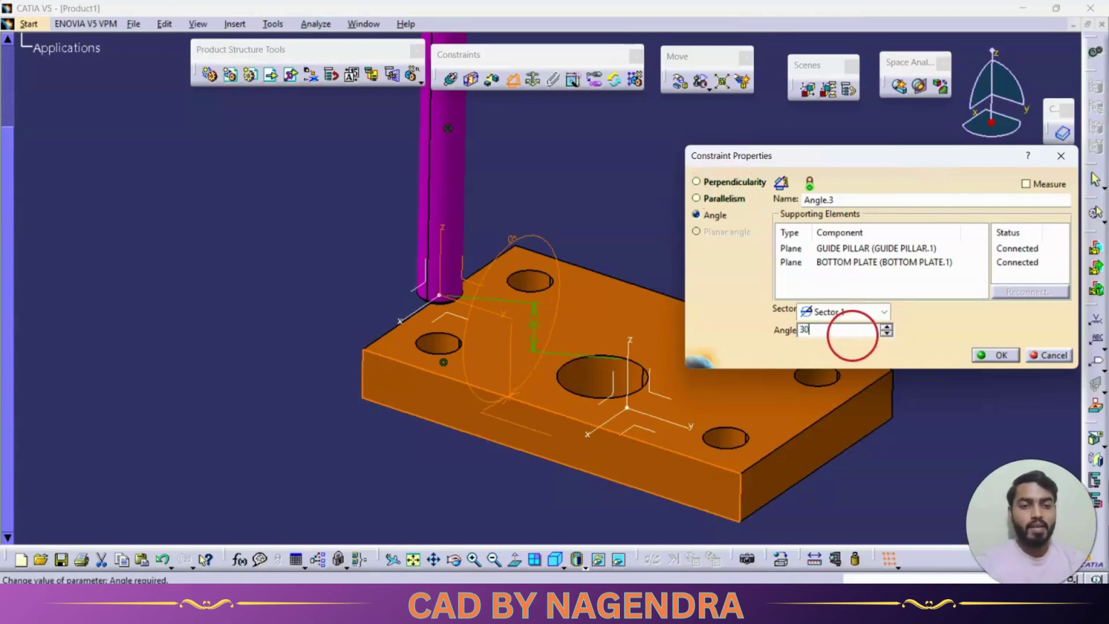
key("Return")
left_click(1032, 199)
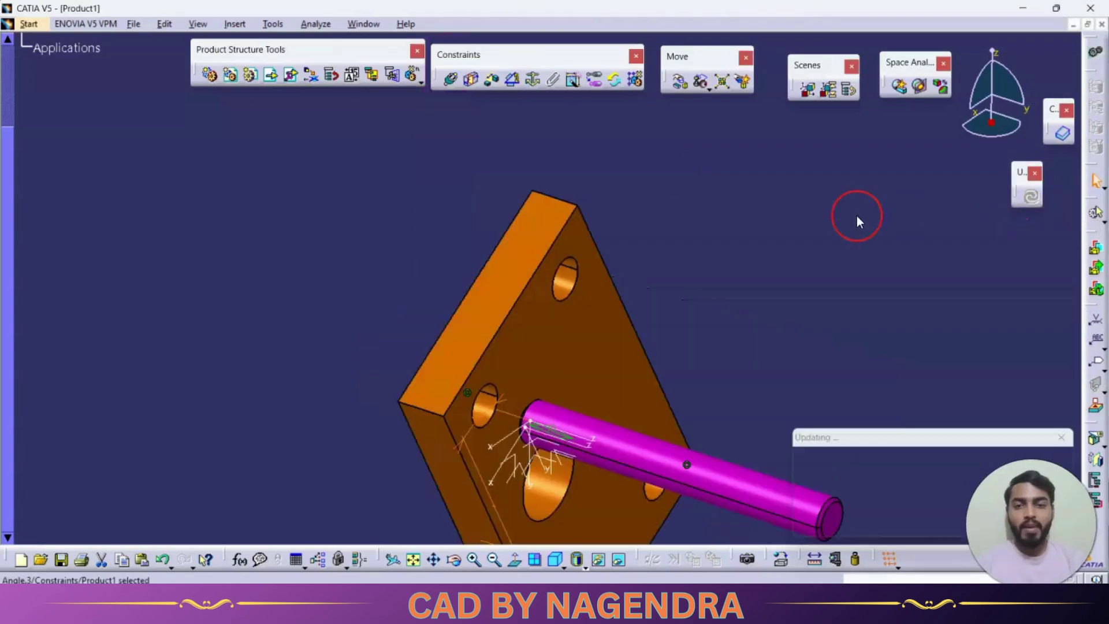
Step: Move the 30° angle dimension clear of the bottom plate to inspect the rotation between the parts
middle_click_drag(753, 213, 629, 166)
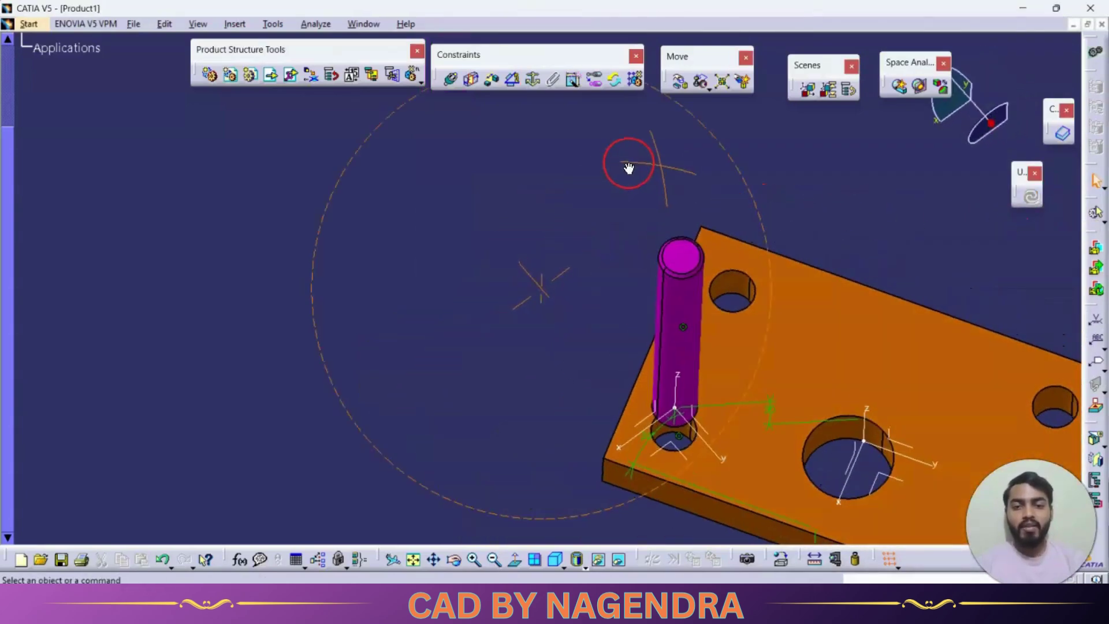
left_click(755, 453)
left_click(648, 437)
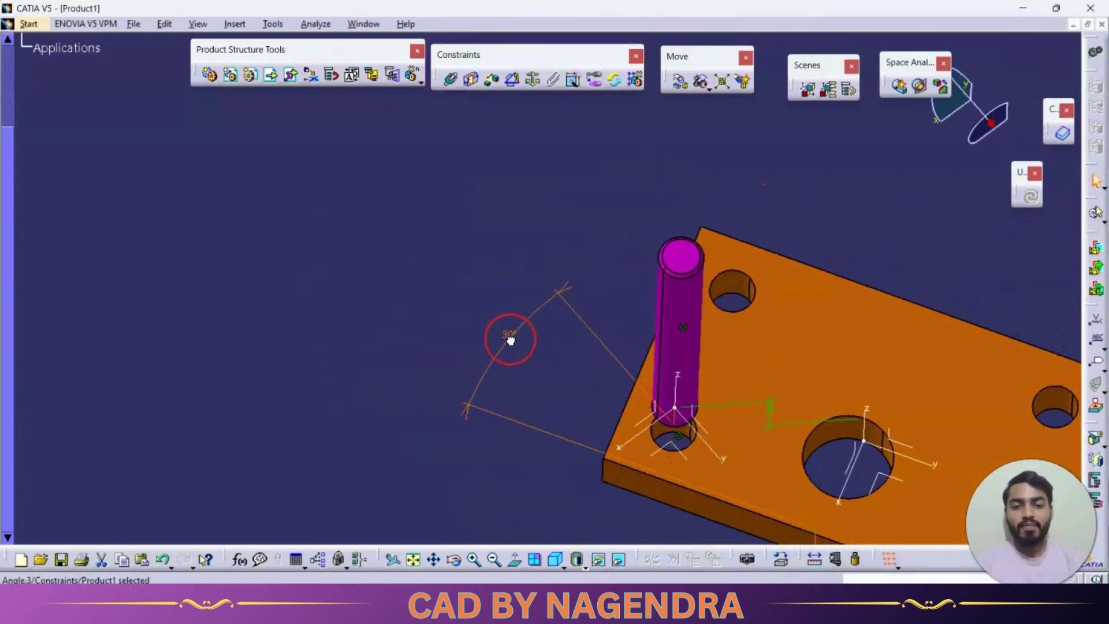
middle_click_drag(508, 335, 536, 453)
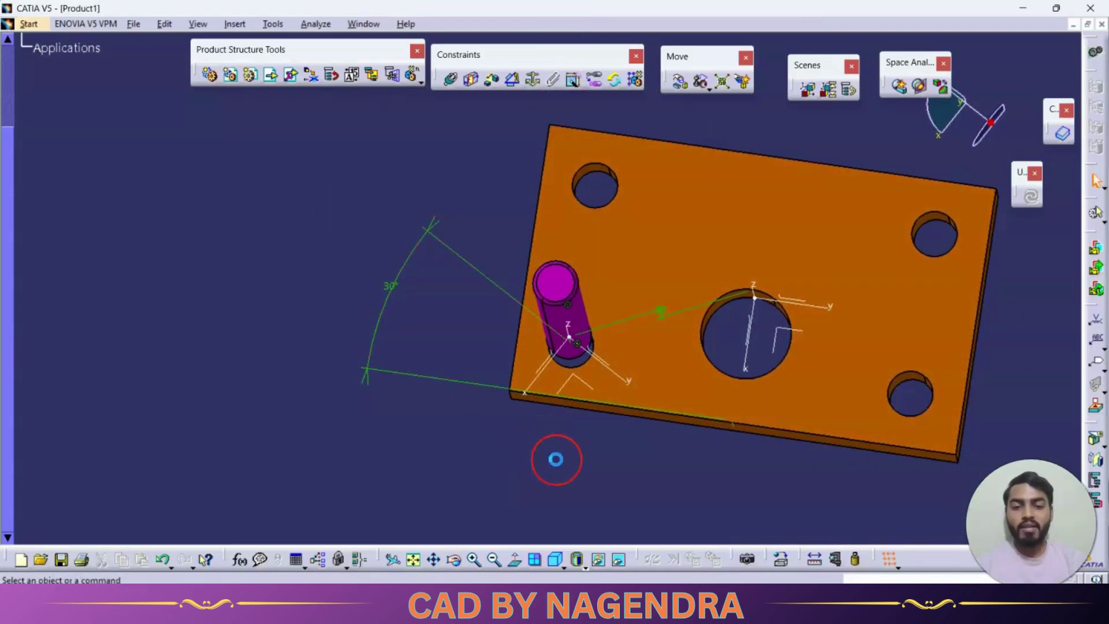
Step: Show the assembly in isometric view and undo the update and the 30° angle constraint
left_click(555, 558)
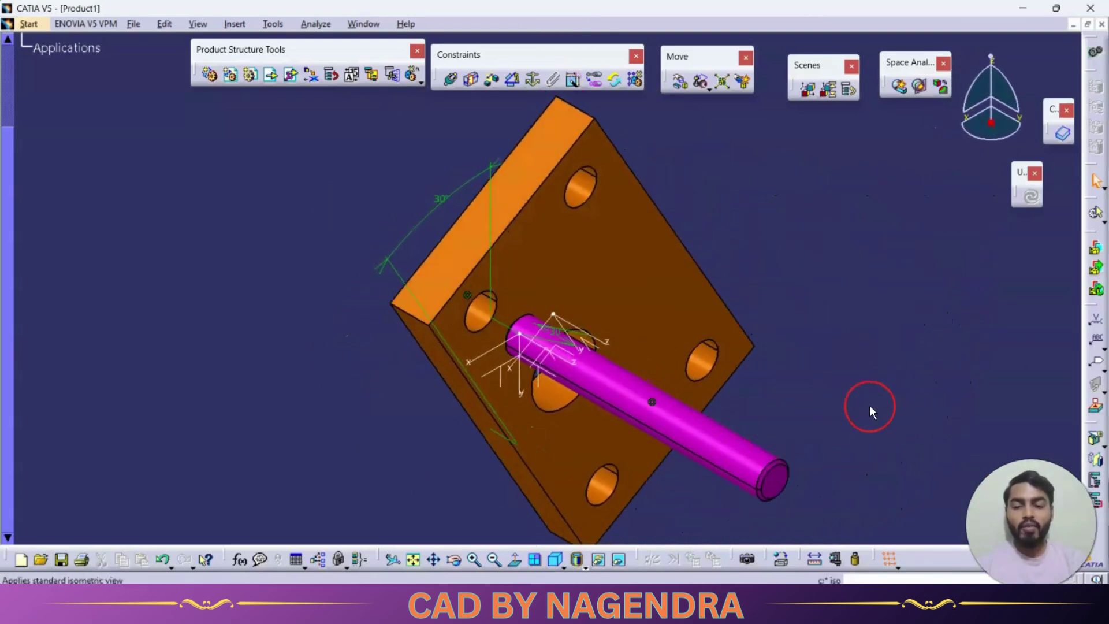
key("ctrl+z")
key("ctrl+z")
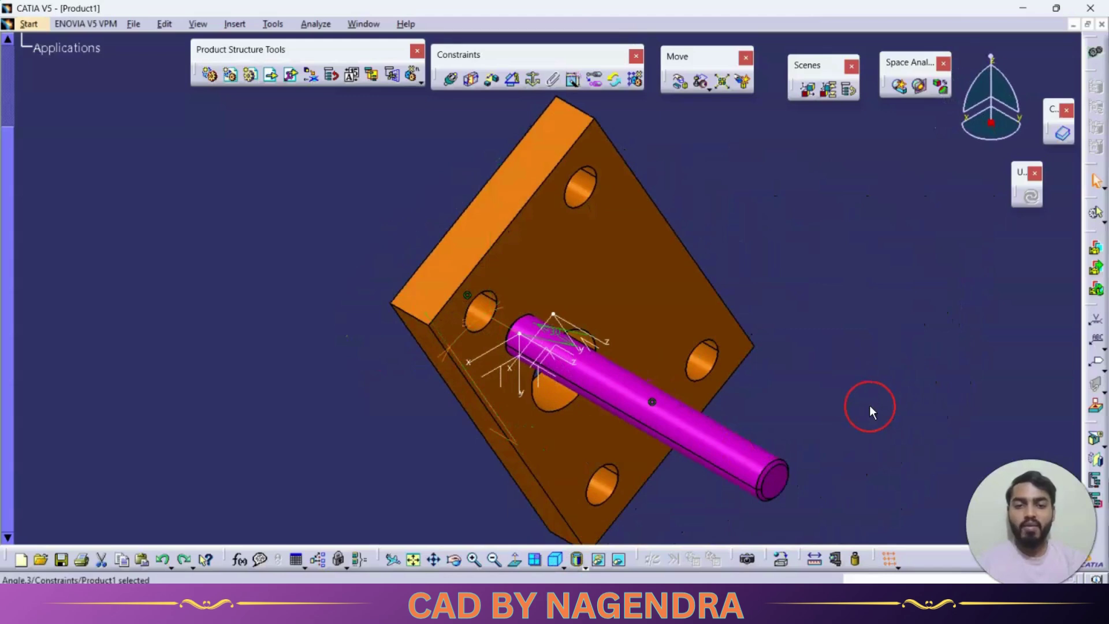
middle_click_drag(567, 466, 422, 527)
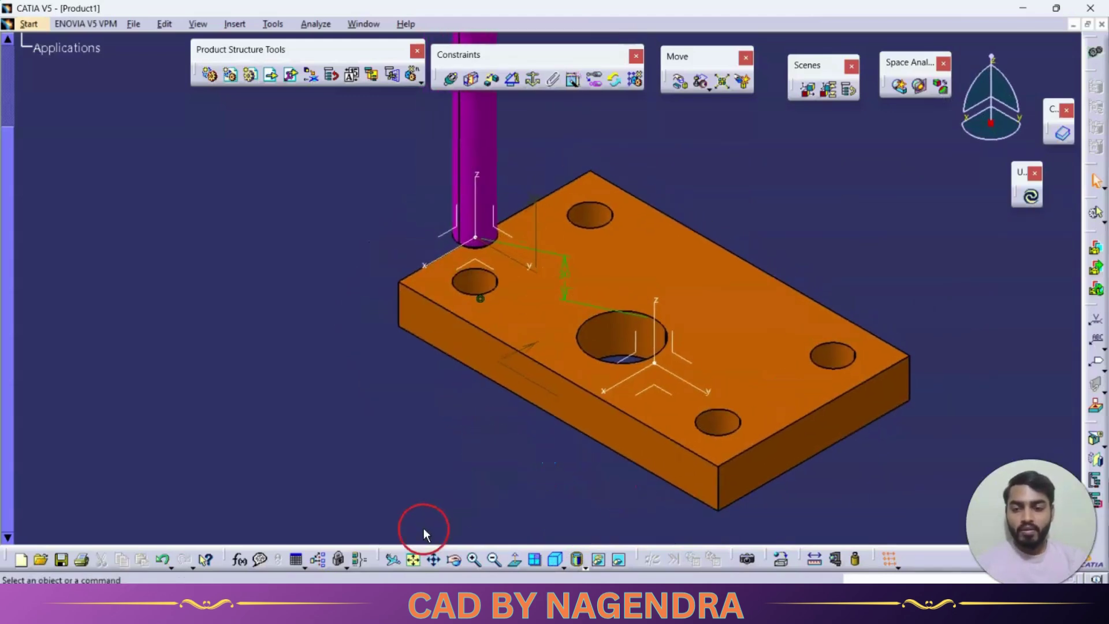
left_click(420, 469)
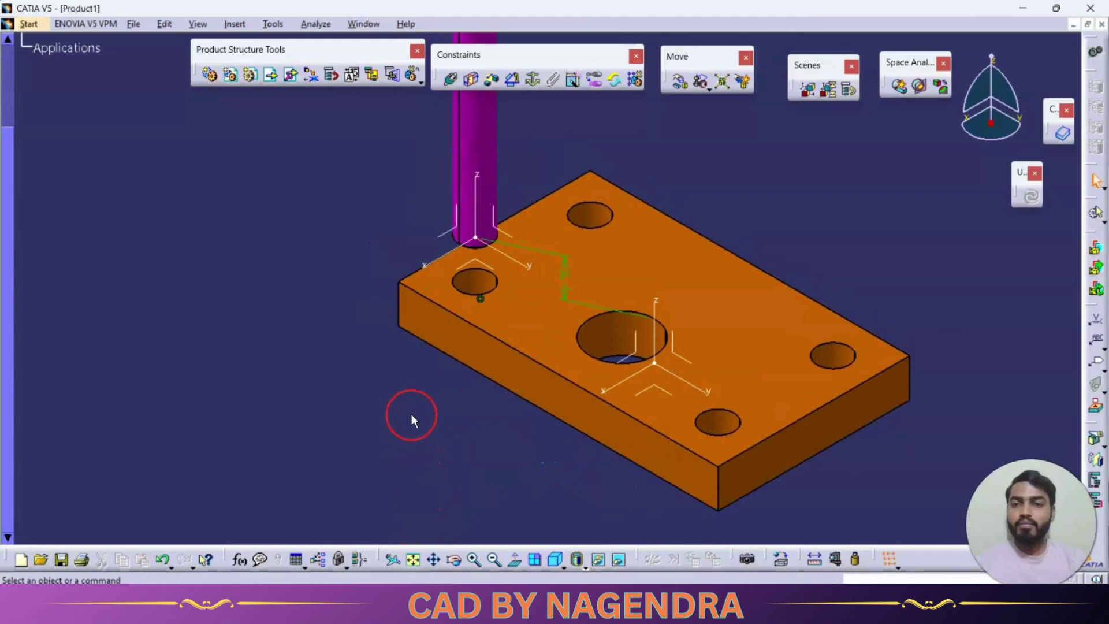
Step: Fix the bottom plate in place with a Fix Component constraint
middle_click_drag(411, 414, 371, 322)
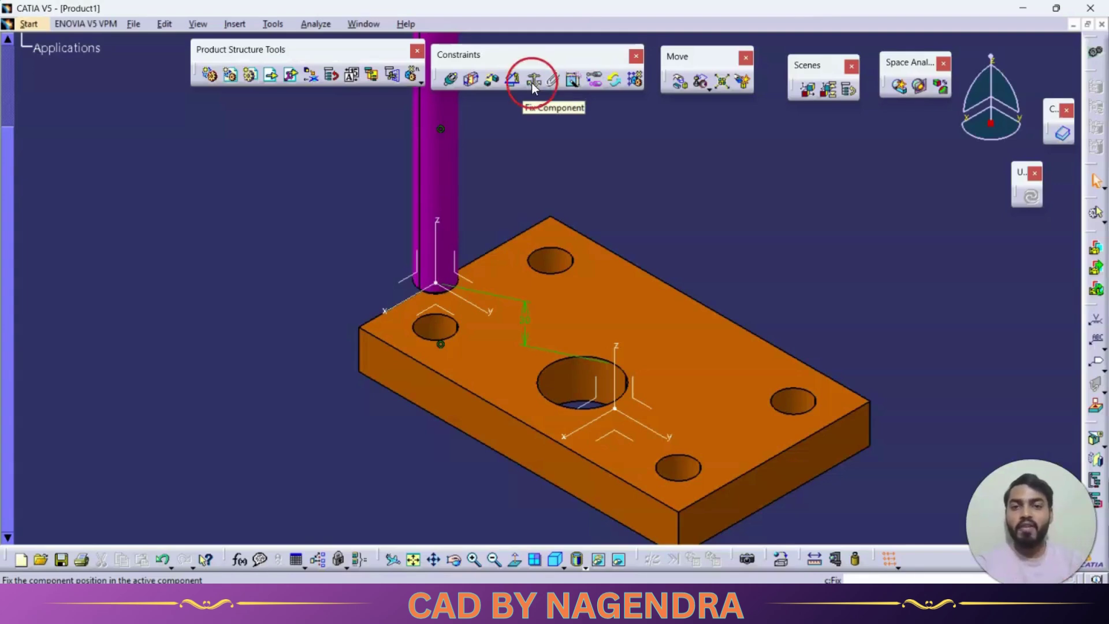
middle_click_drag(759, 264, 550, 275)
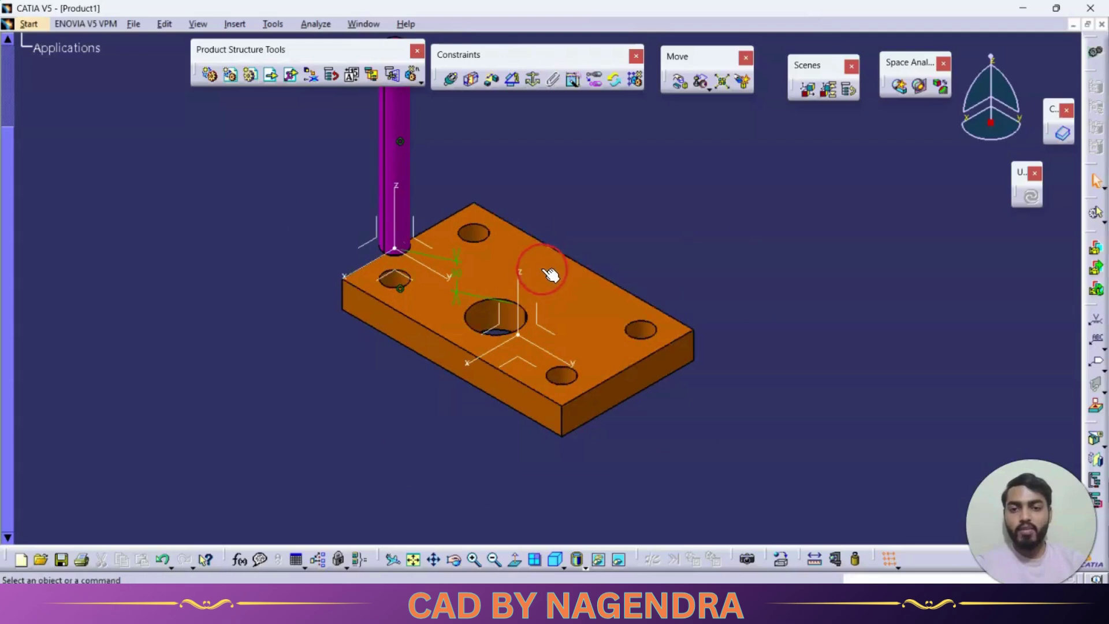
left_click(533, 81)
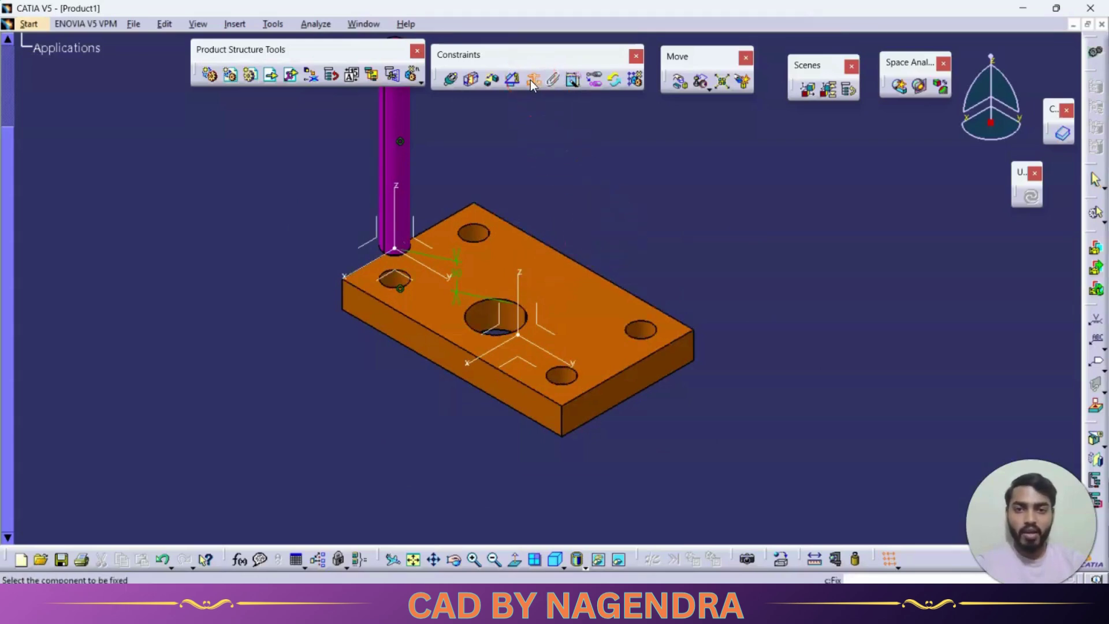
left_click(577, 293)
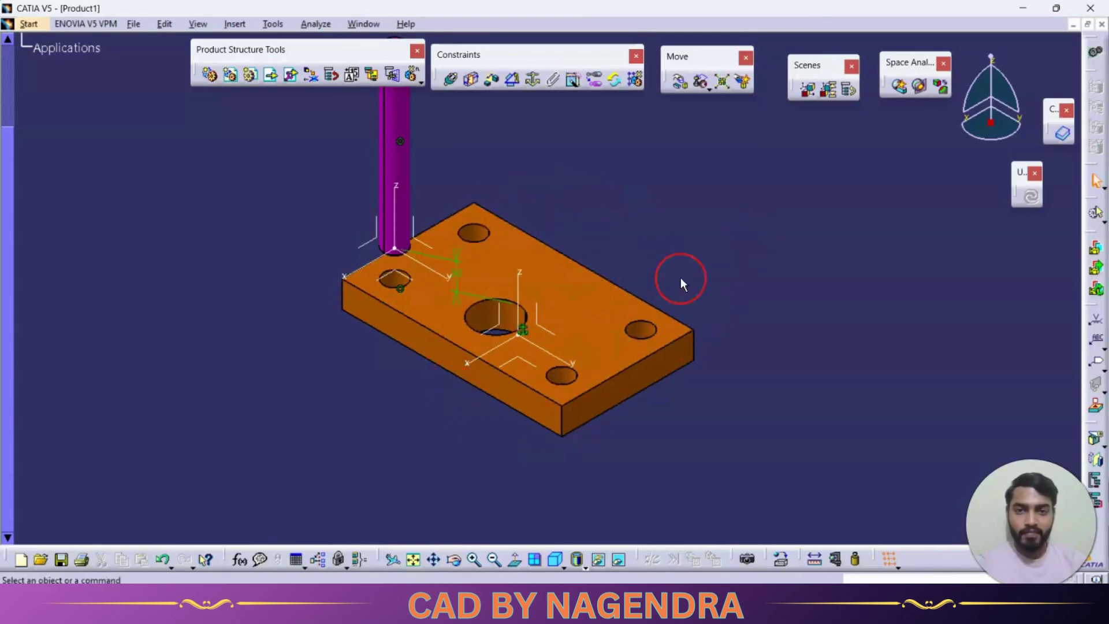
left_click(695, 242)
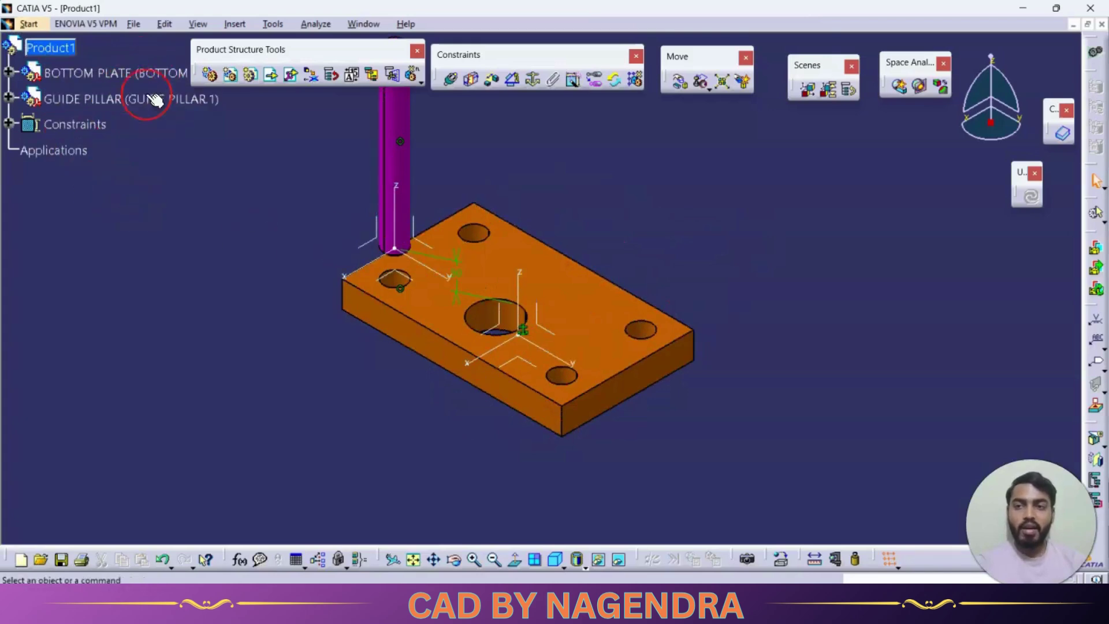
middle_click_drag(611, 223, 570, 250)
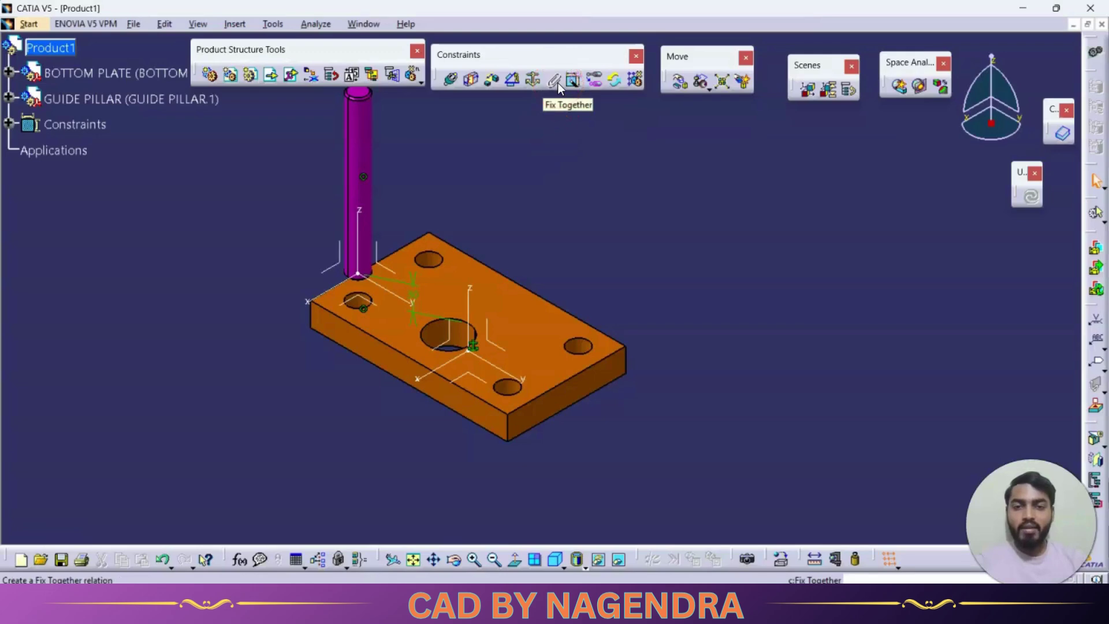
left_click(534, 83)
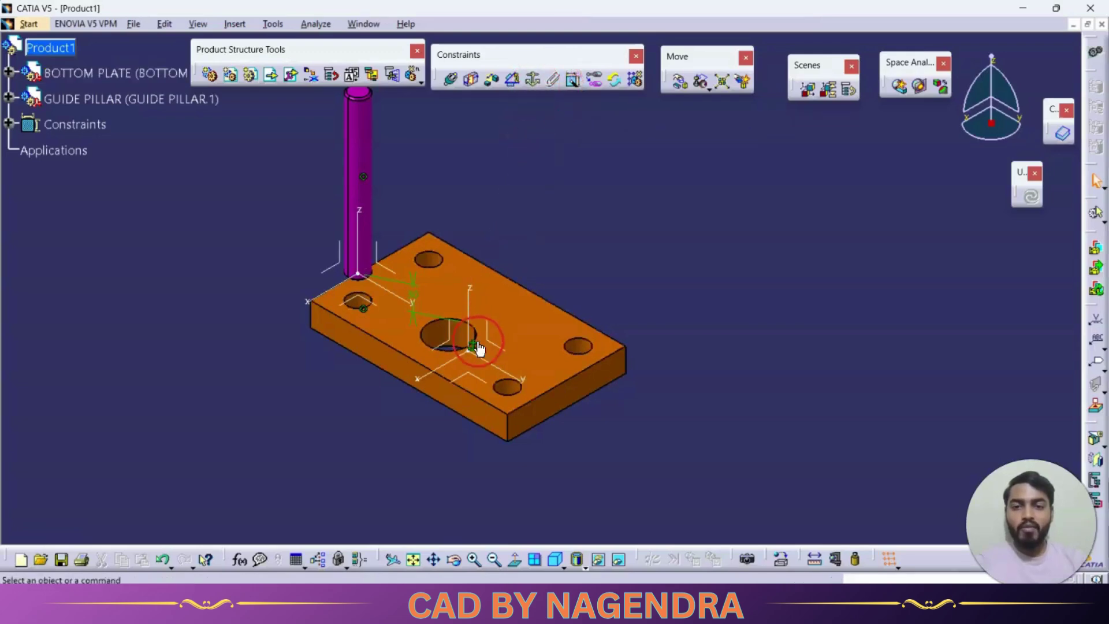
Step: Remove the Fix Component constraint from the bottom plate
left_click(538, 85)
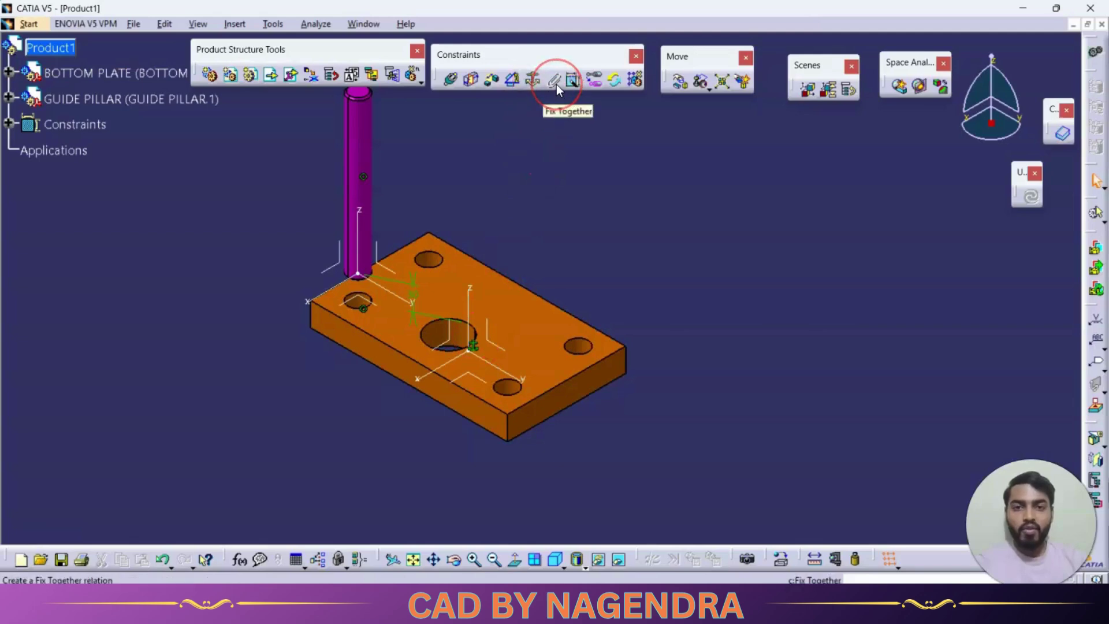
left_click(557, 85)
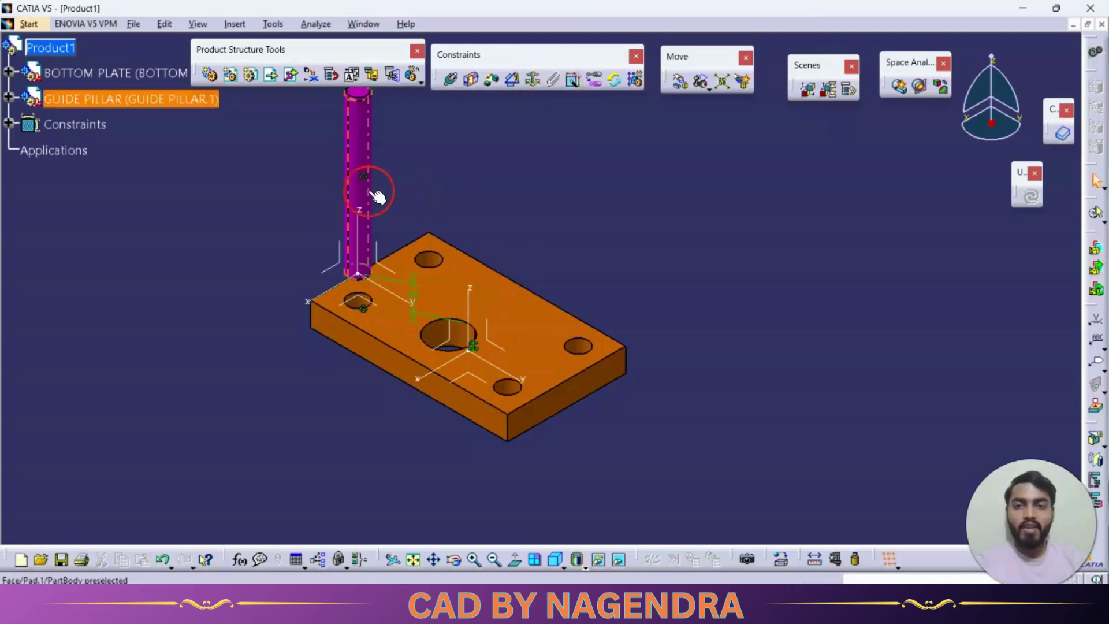
left_click(426, 241)
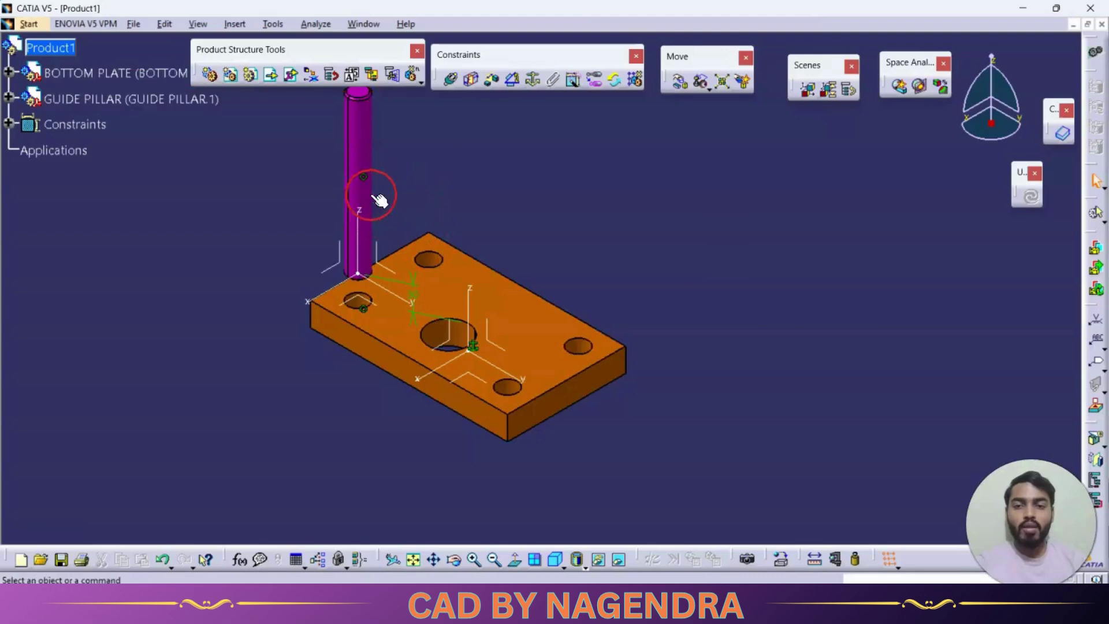
left_click(647, 115)
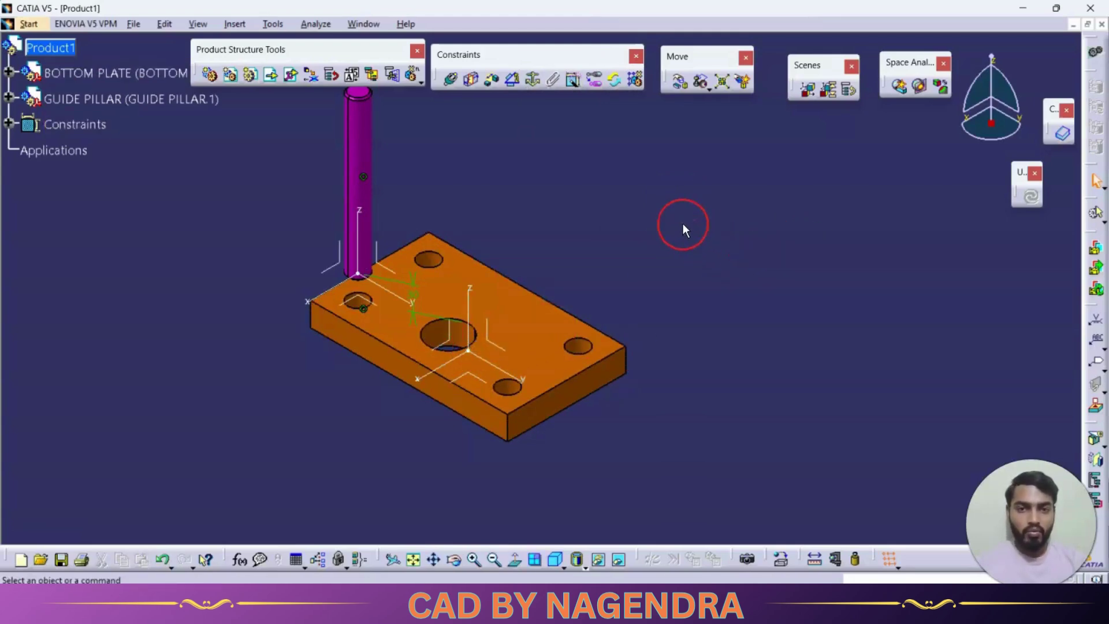
Step: Link the guide pillar and the bottom plate with a Fix Together constraint and check its entry among the product's constraints
left_click(553, 80)
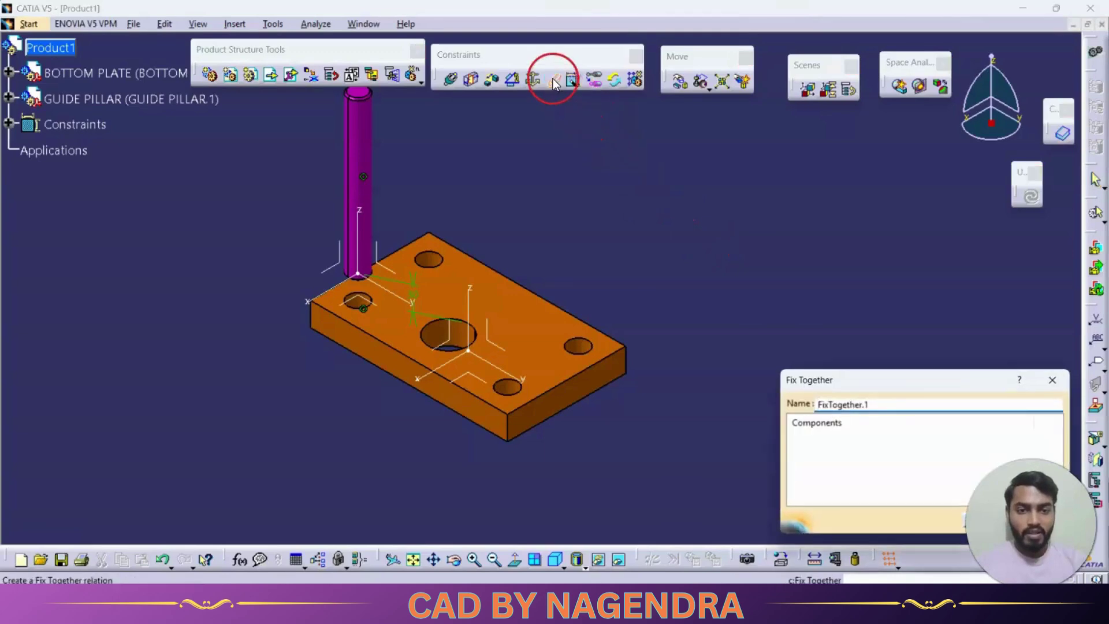
left_click_drag(819, 378, 733, 168)
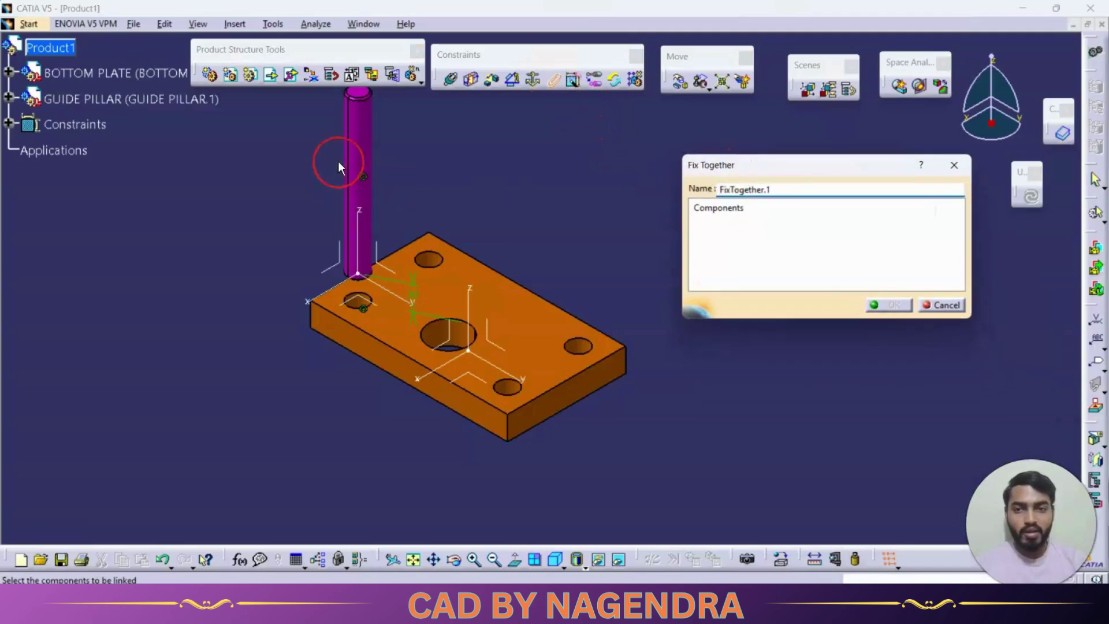
left_click(363, 138)
left_click(496, 292)
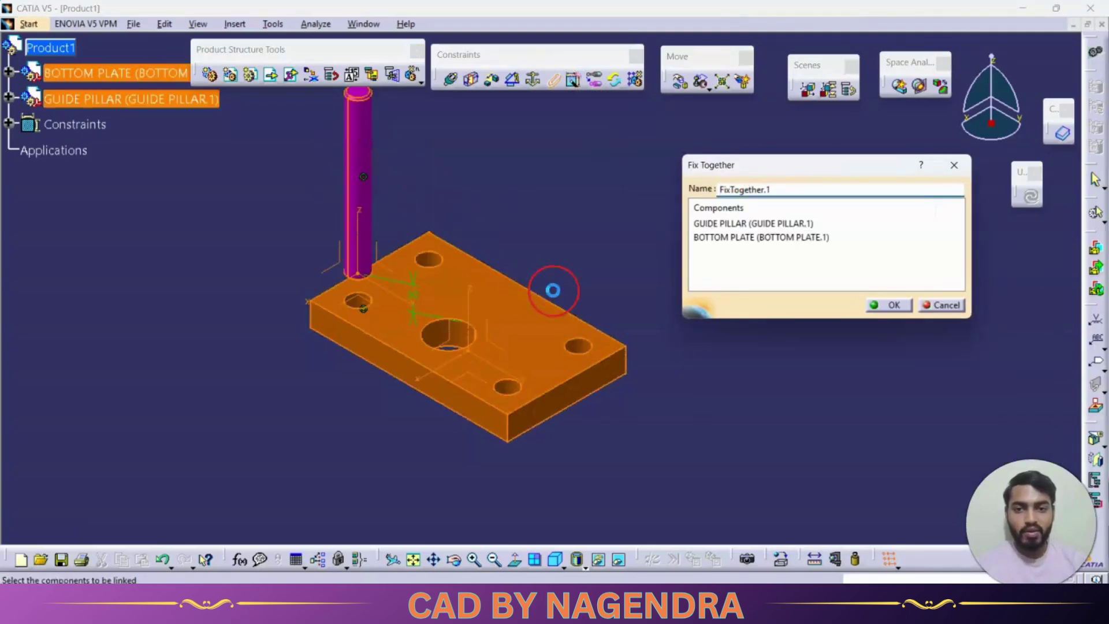
left_click(872, 305)
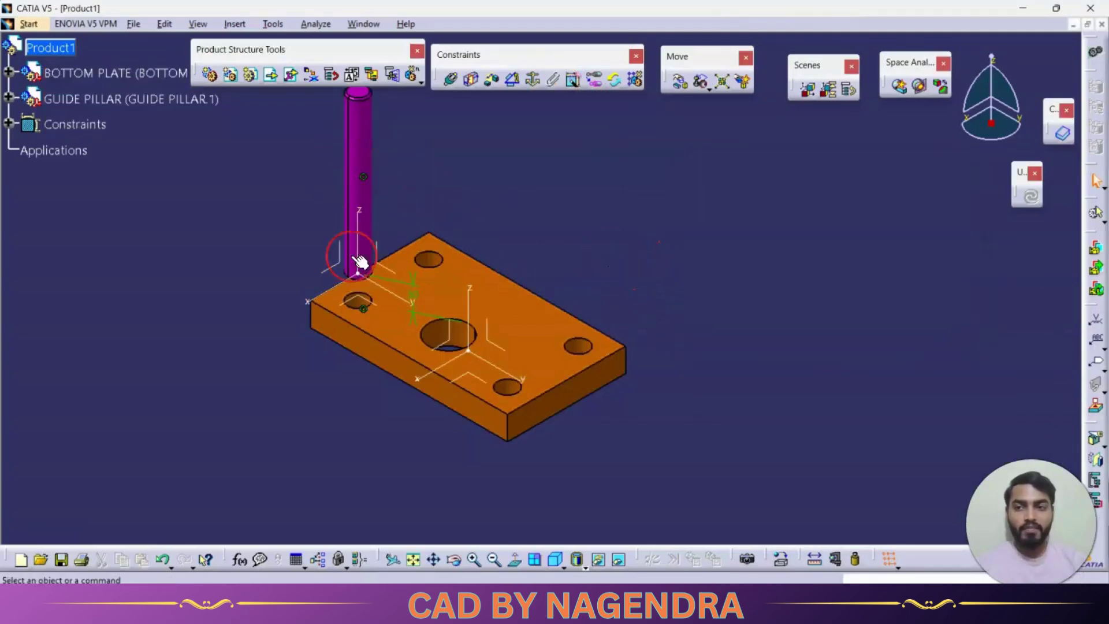
left_click(9, 124)
left_click(115, 204)
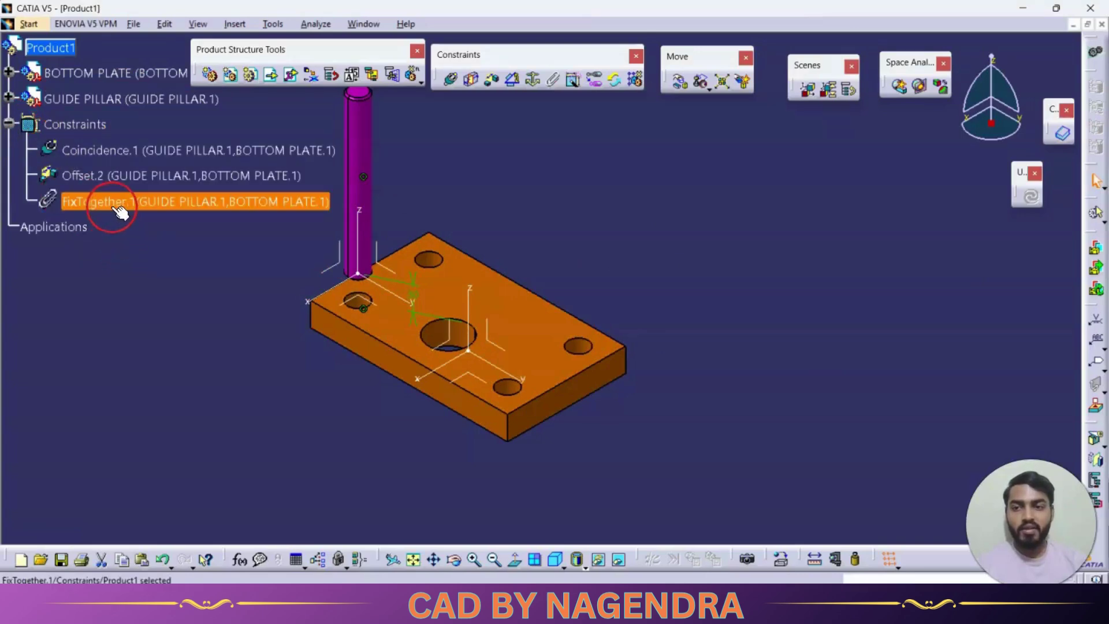
left_click(609, 217)
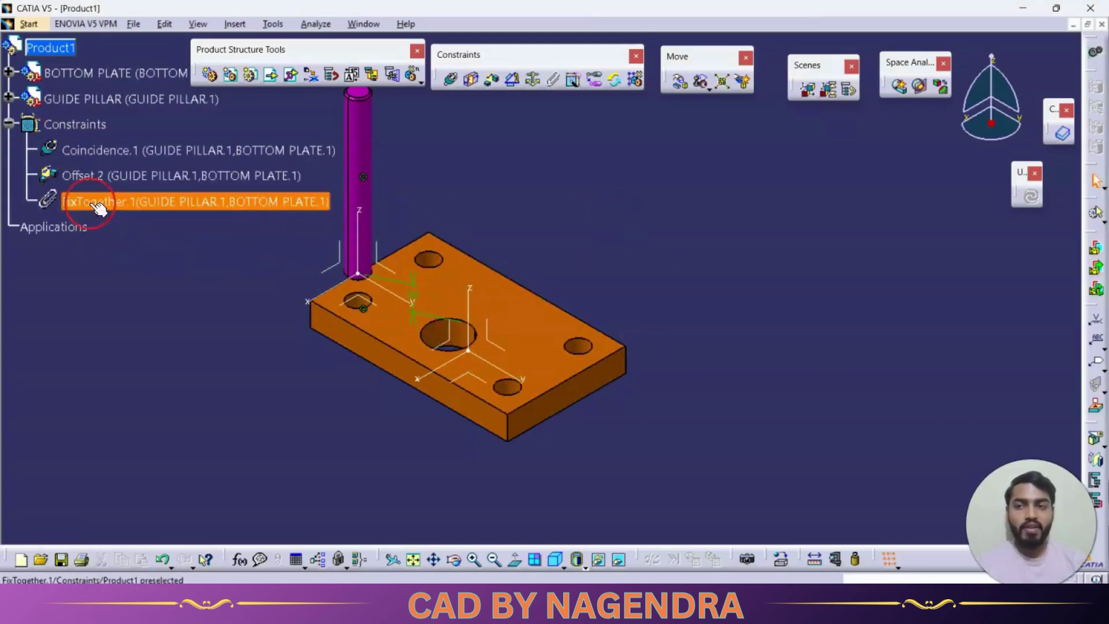
left_click(9, 124)
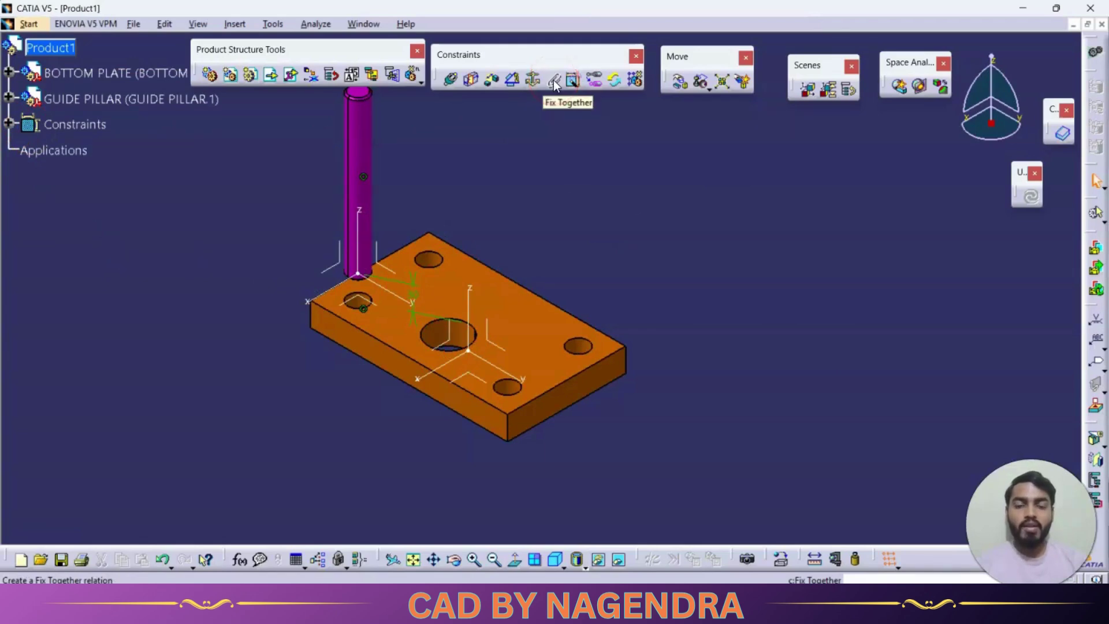
left_click(536, 86)
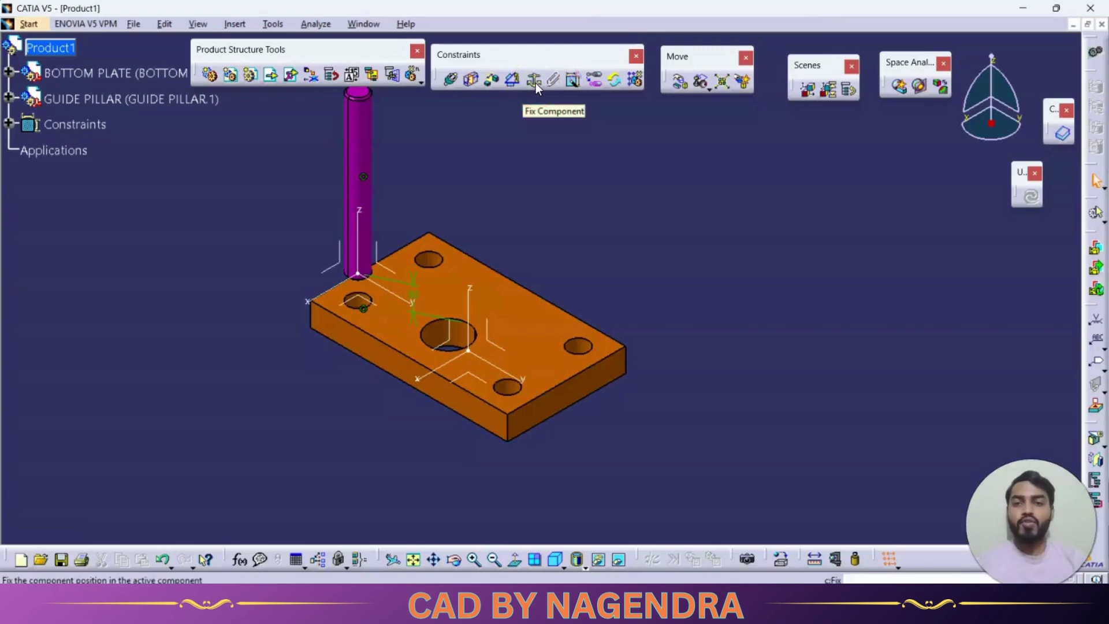
left_click(552, 88)
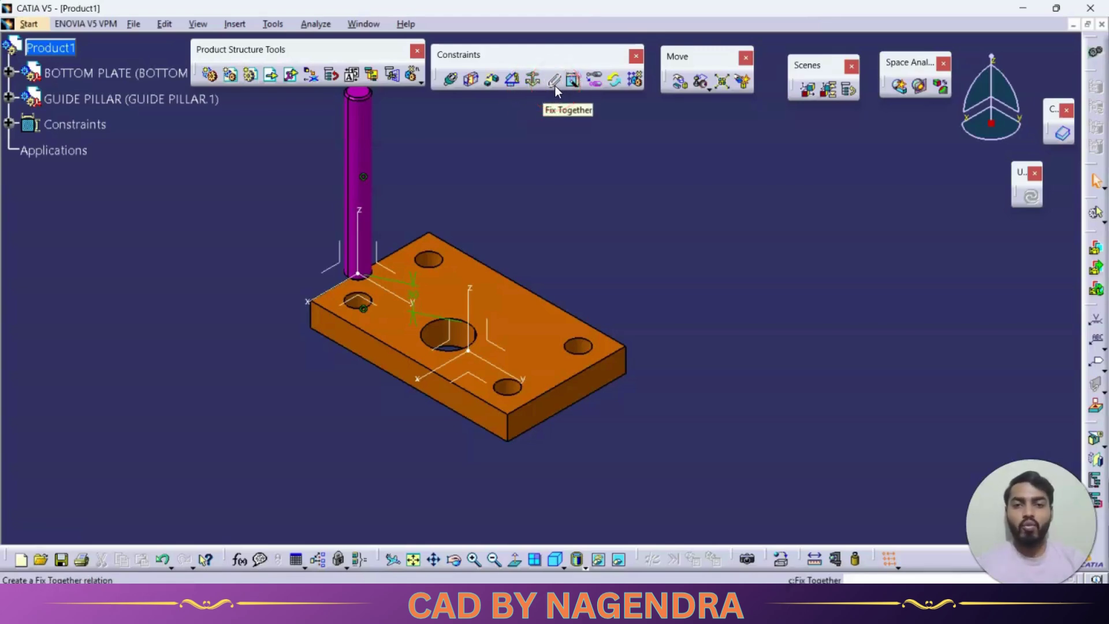
left_click(576, 121)
left_click(572, 82)
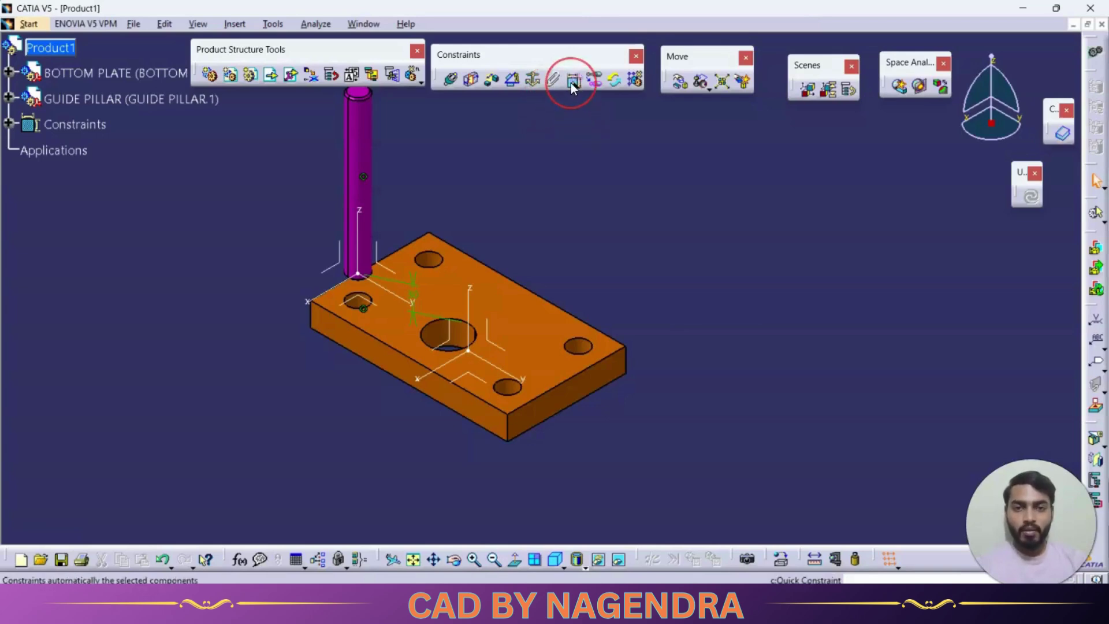
left_click(615, 240)
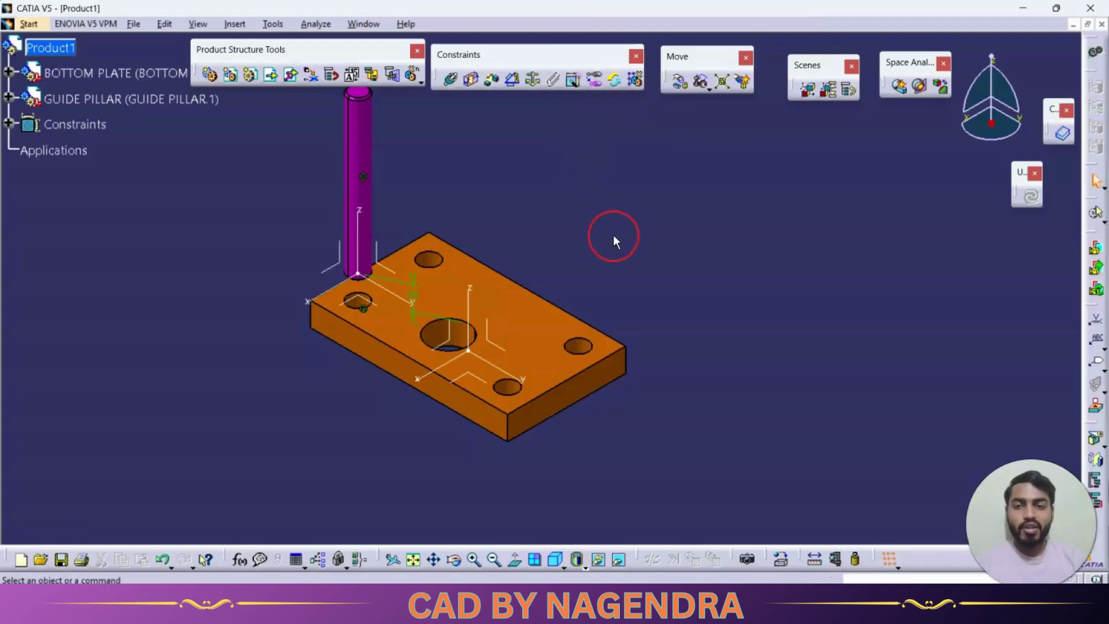
Step: Delete the coincidence, offset and Fix Together constraints between the guide pillar and the bottom plate
left_click(3, 130)
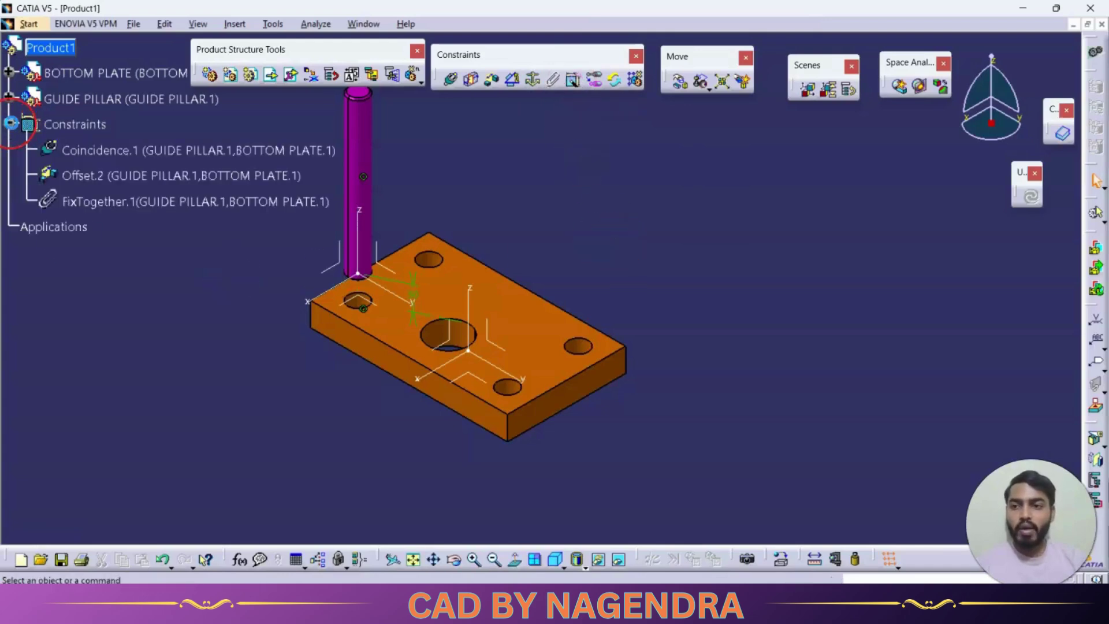
left_click(126, 201)
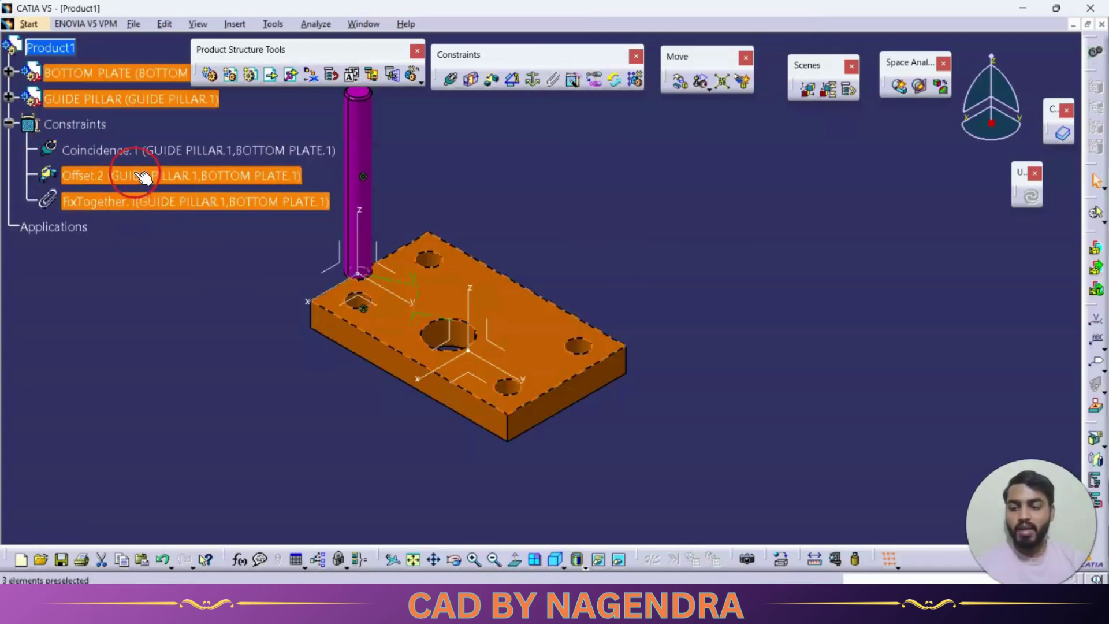
left_click(143, 149, "shift")
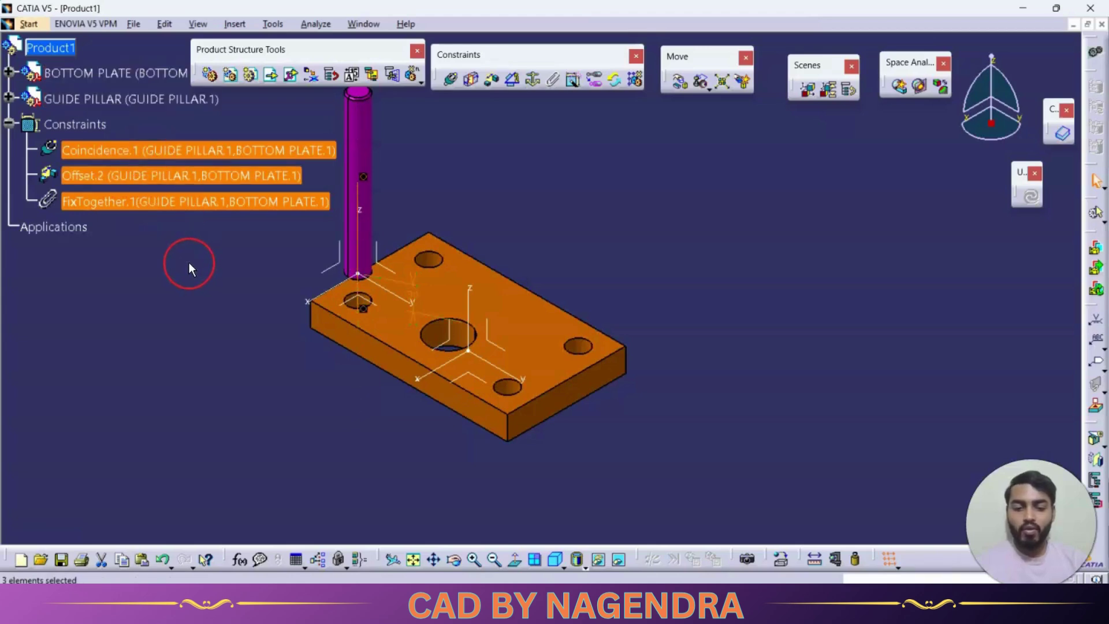
key("Delete")
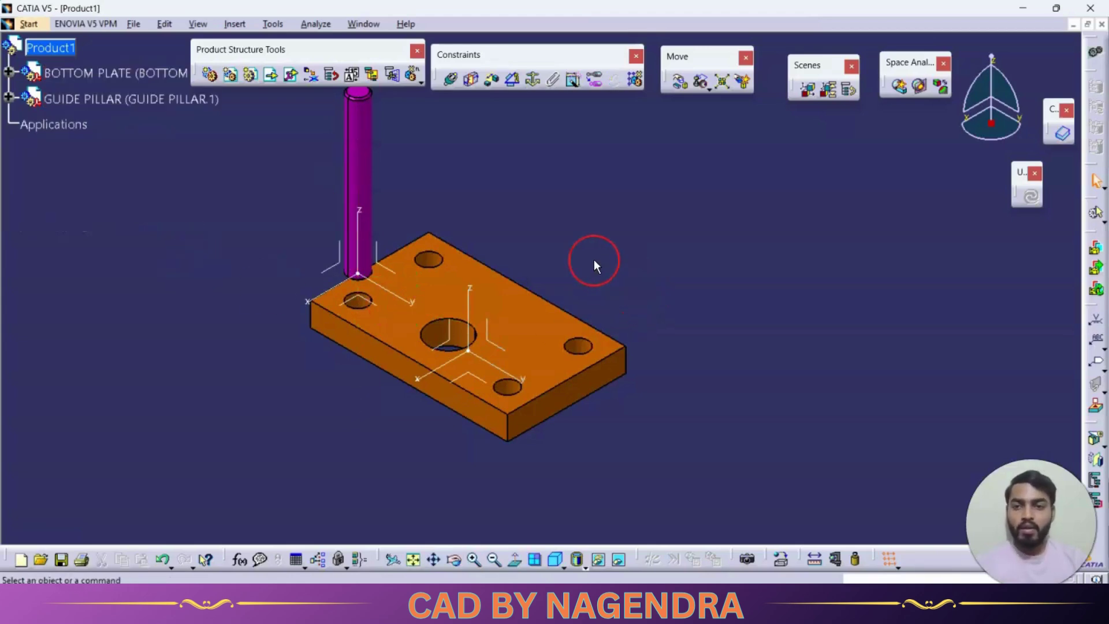
Step: Align the guide pillar's axis with the bottom plate's rightmost corner hole using Quick Constraint, and update the assembly
middle_click_drag(502, 232, 543, 267)
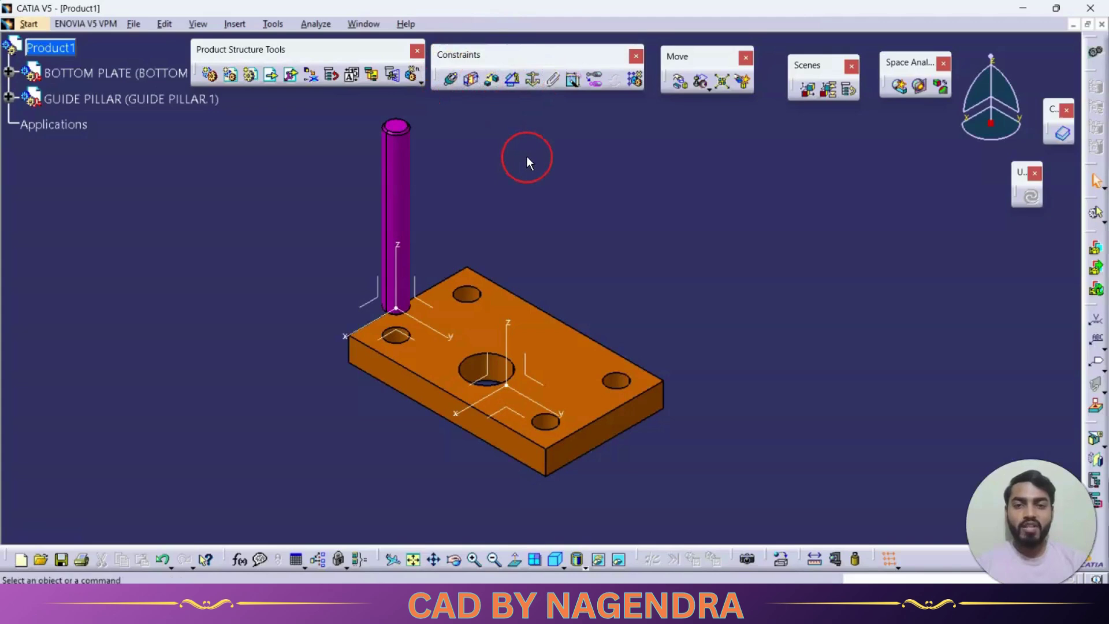
left_click(573, 82)
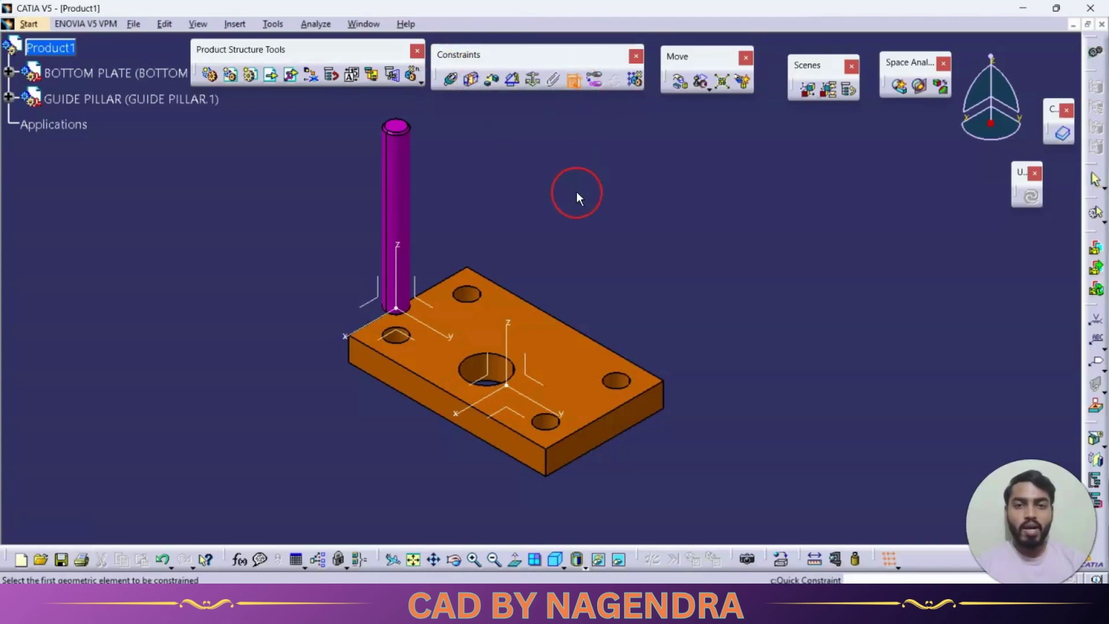
left_click(404, 200)
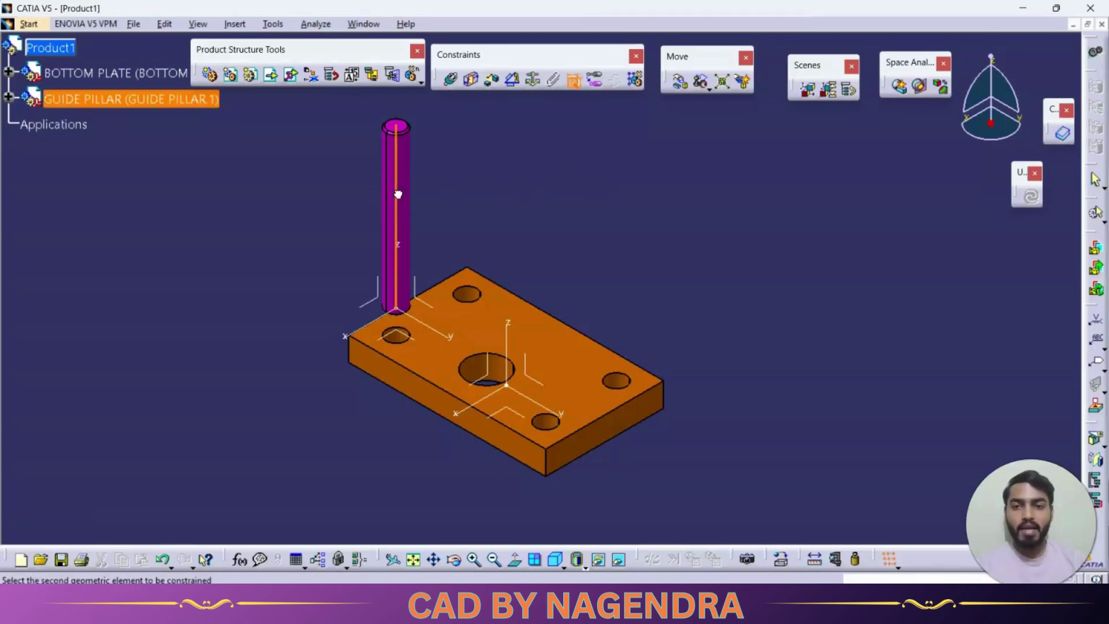
left_click(623, 383)
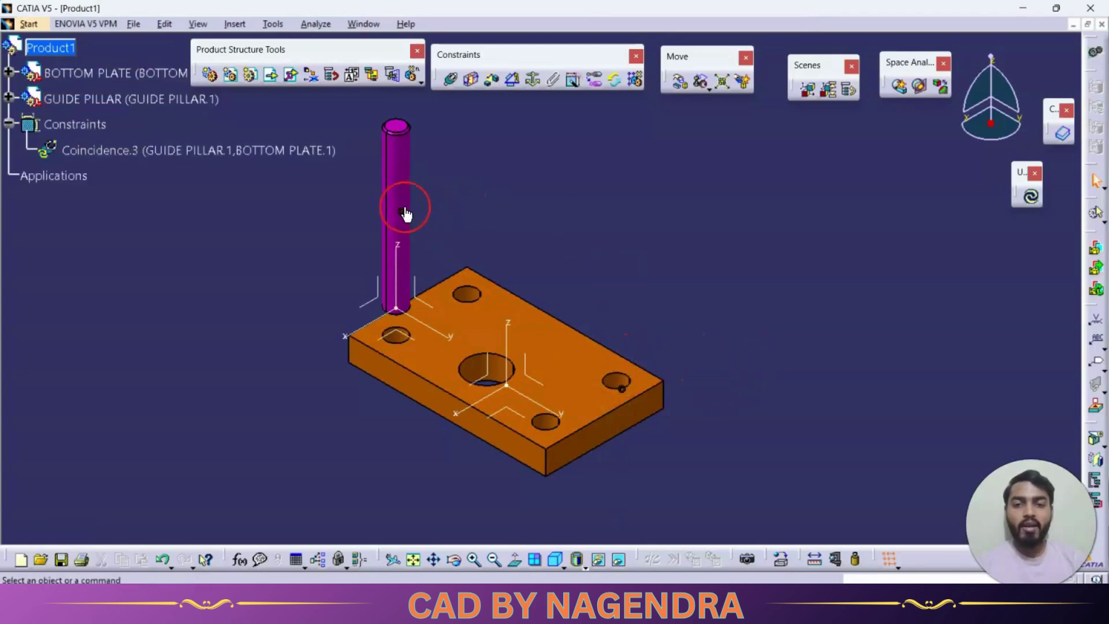
left_click(1031, 198)
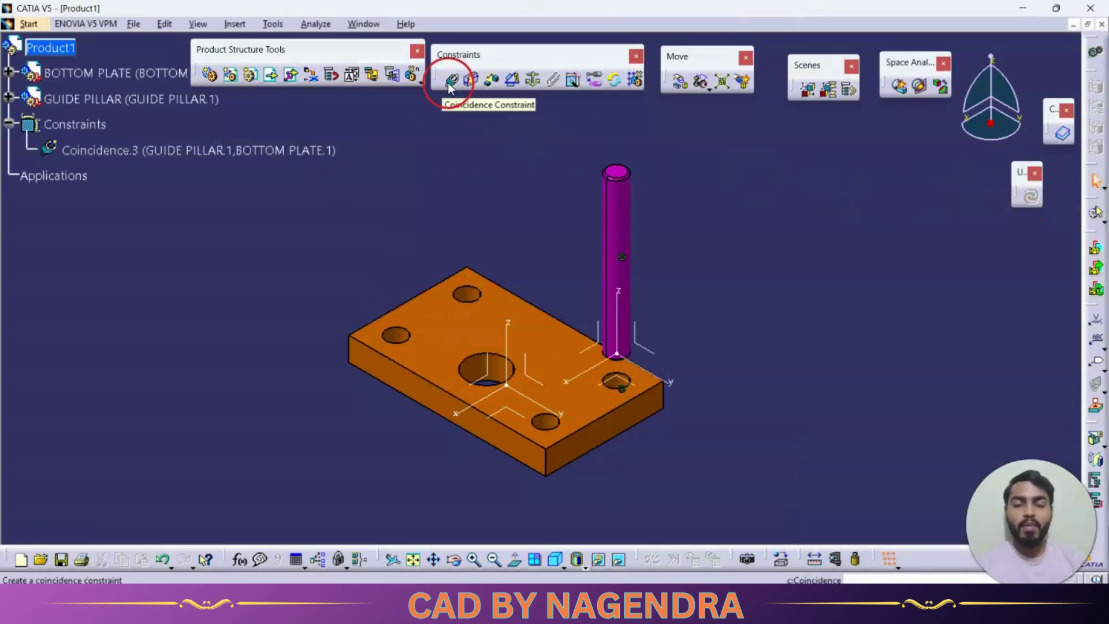
left_click(574, 85)
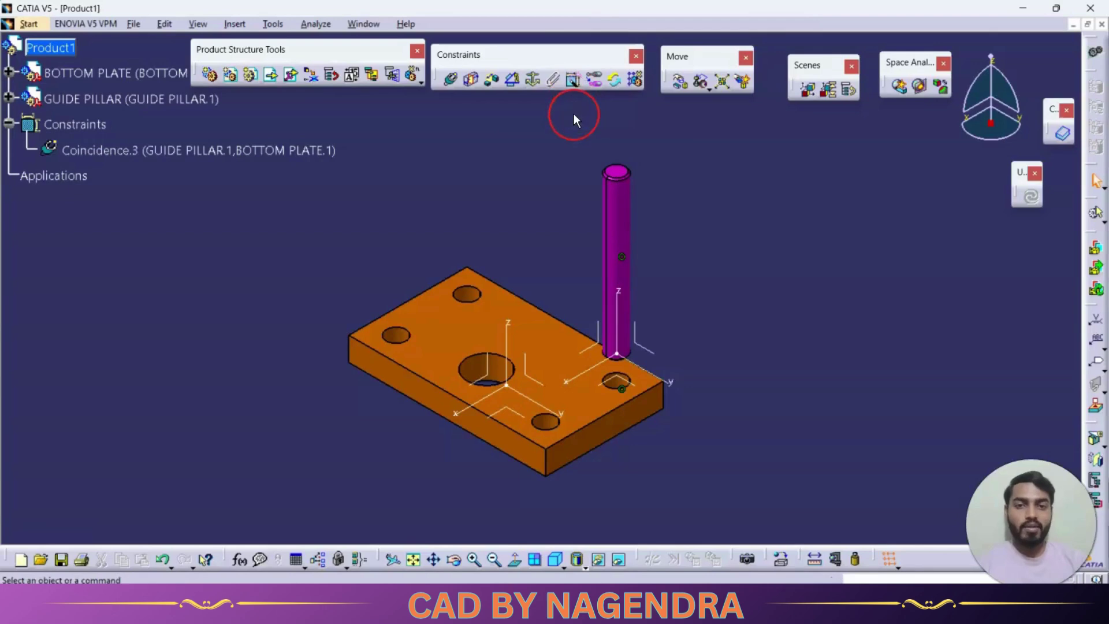
left_click(599, 81)
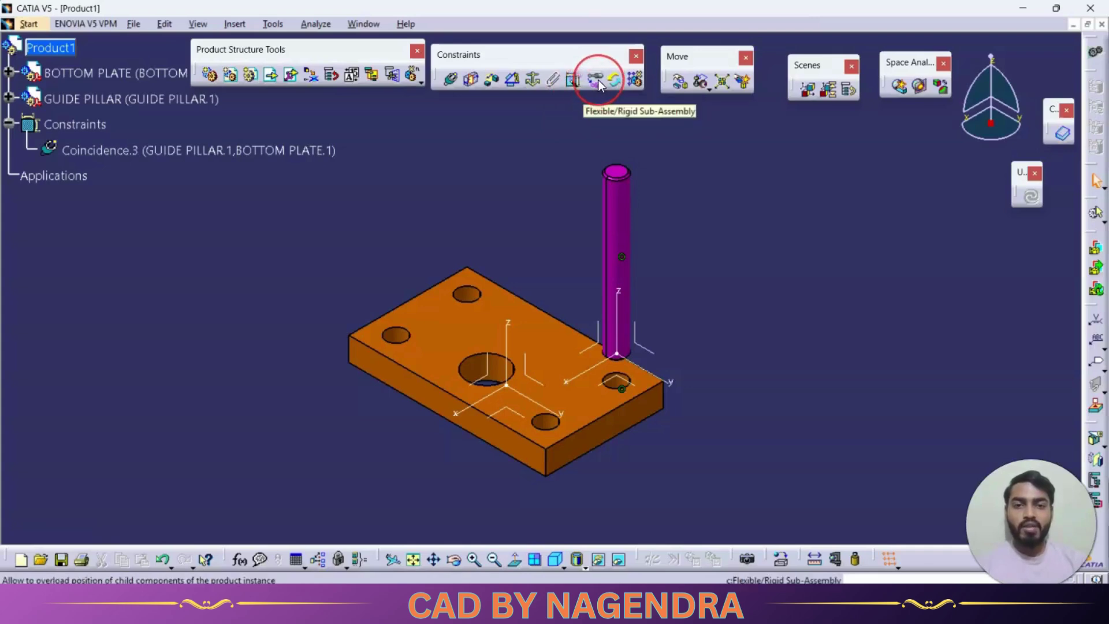
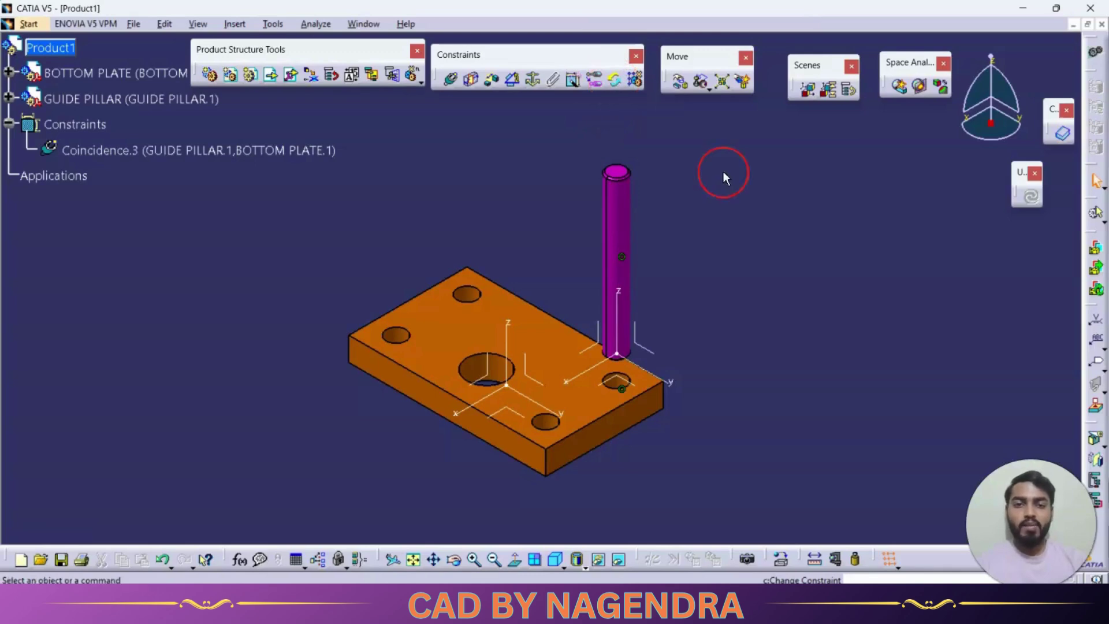
Step: Make the guide pillar's top face coincident with the bottom plate's top face, with Opposite orientation, and update the assembly
middle_click_drag(762, 267, 700, 336)
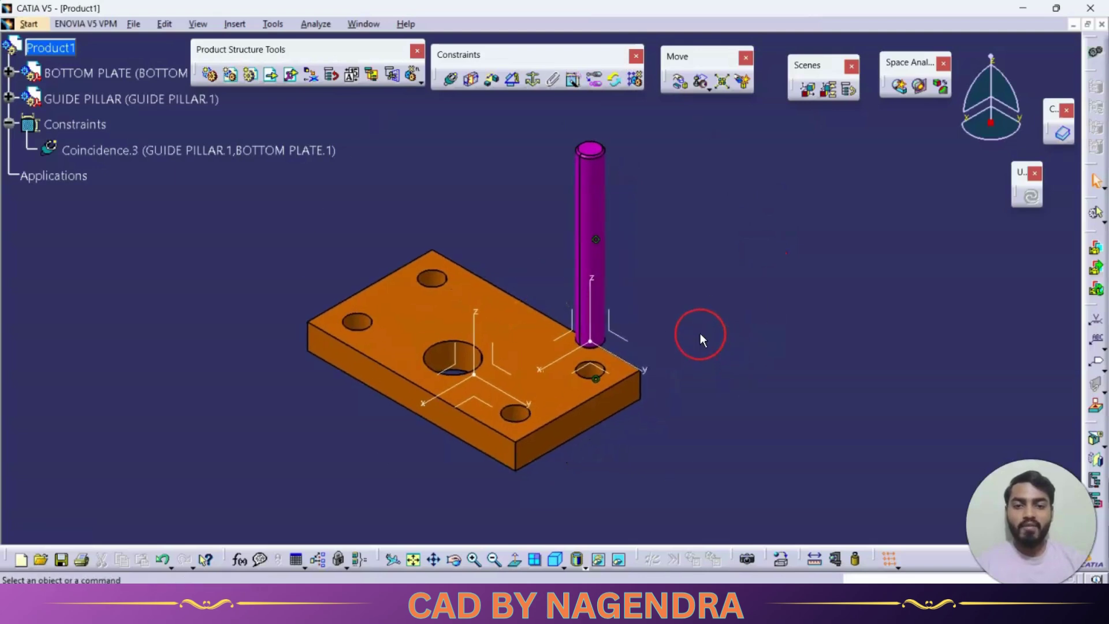
left_click(455, 83)
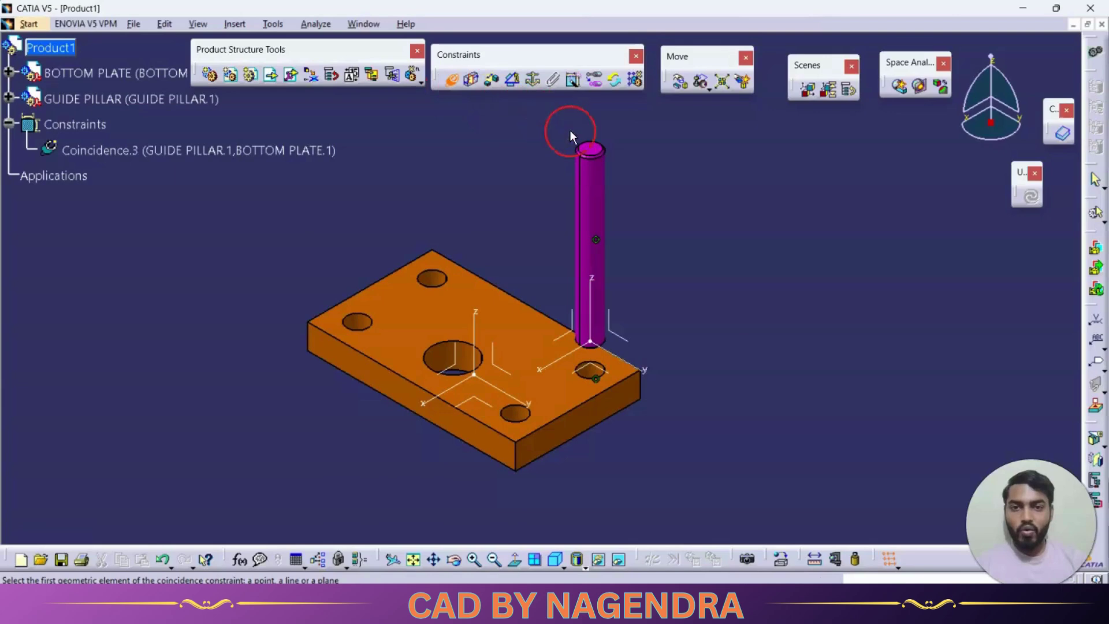
left_click(604, 149)
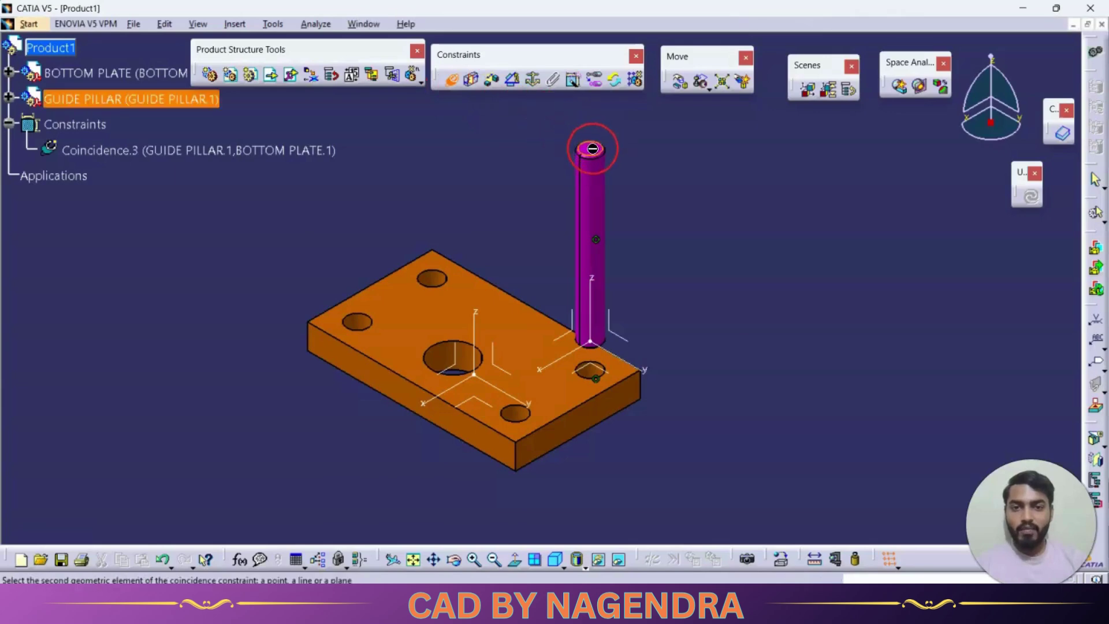
left_click(524, 326)
left_click(823, 312)
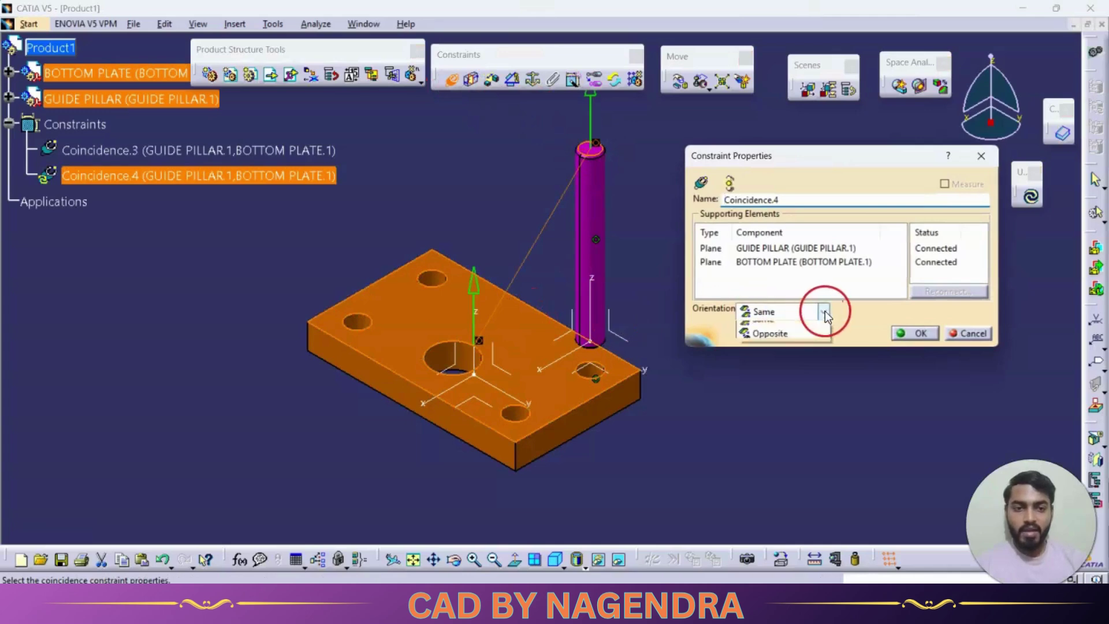
left_click(774, 357)
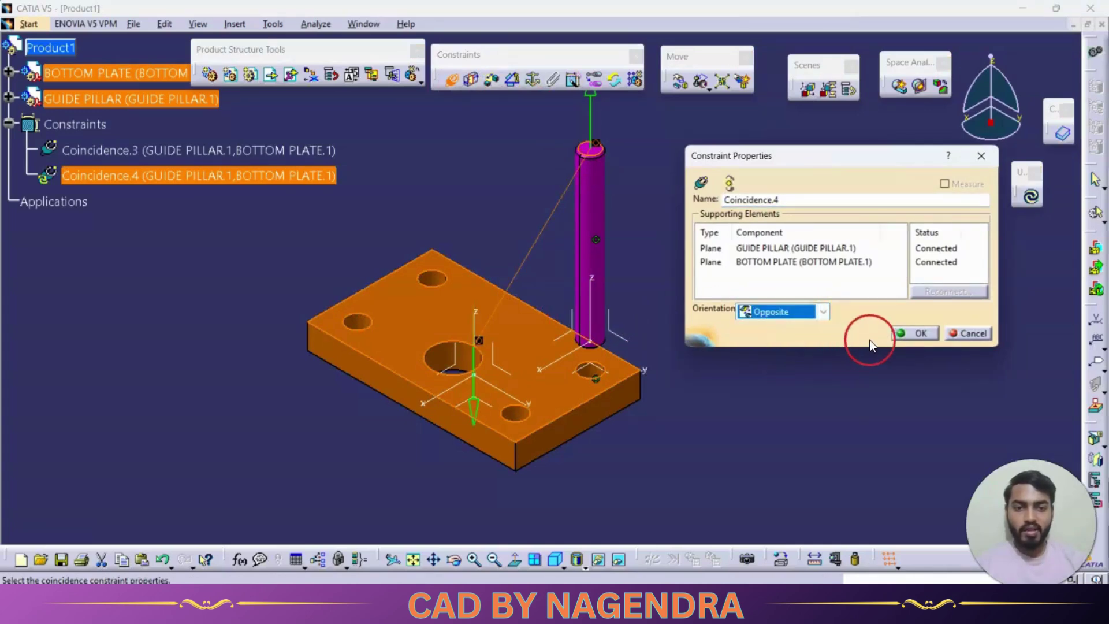
left_click(912, 333)
left_click(1037, 209)
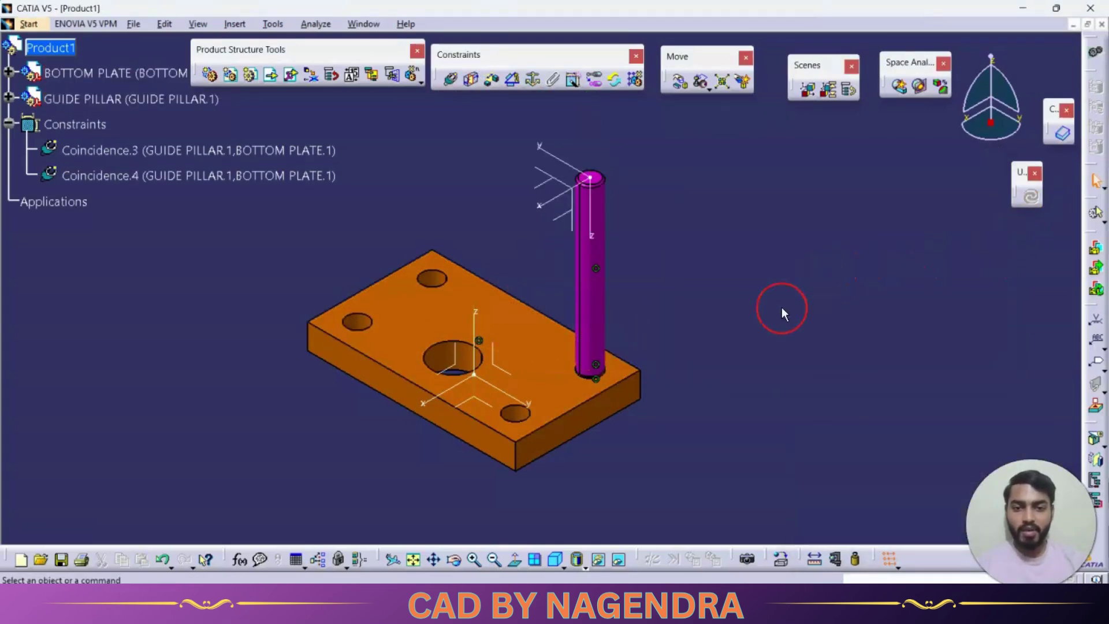
middle_click_drag(780, 310, 730, 333)
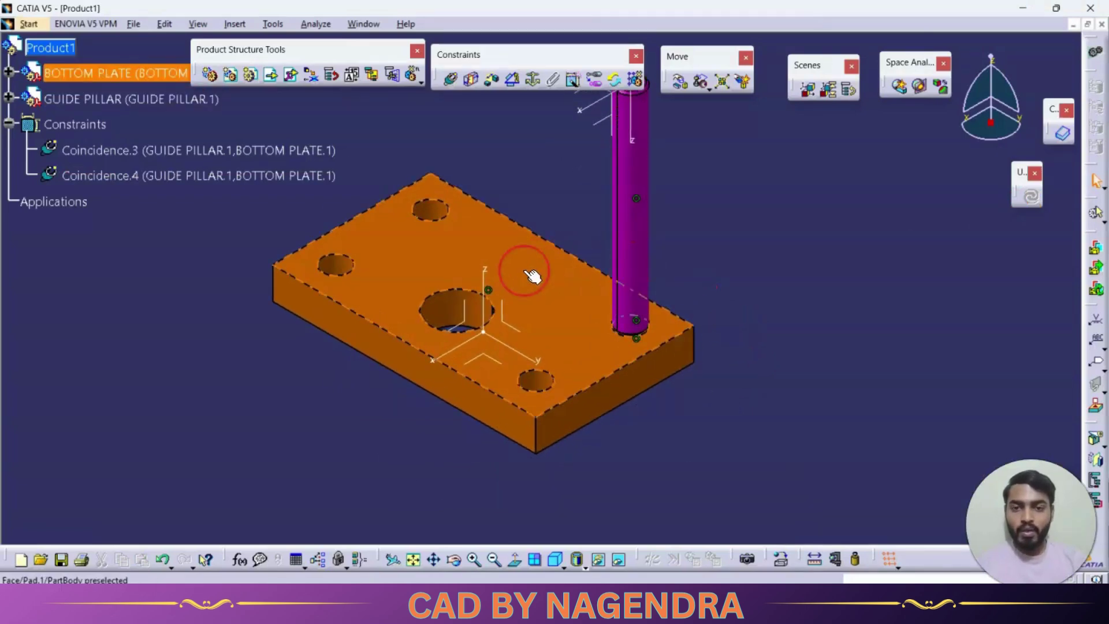
left_click(497, 290)
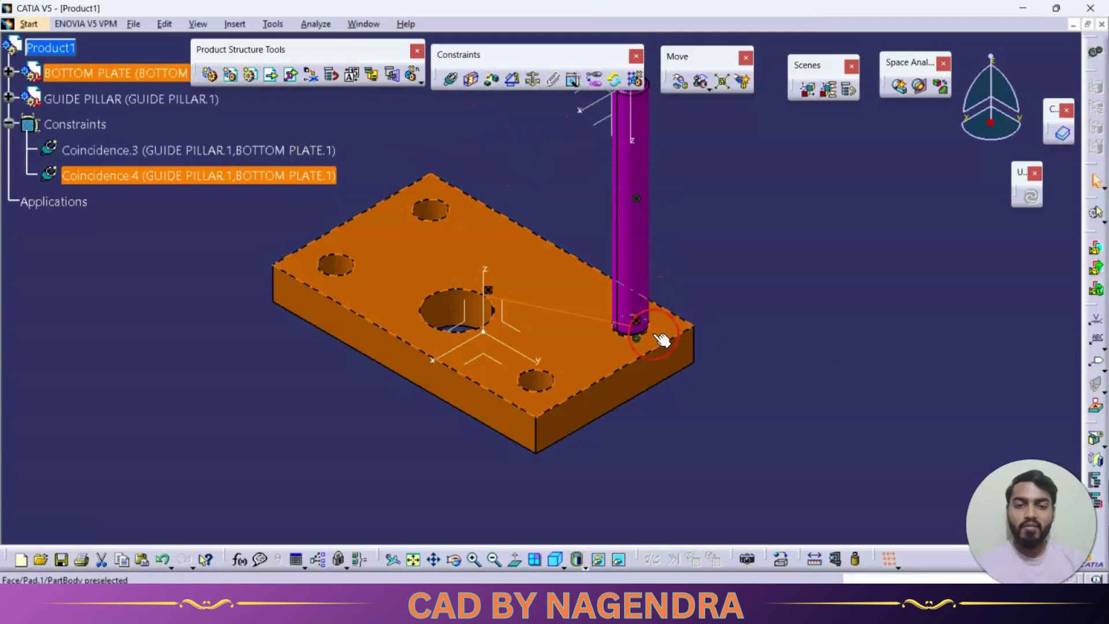
left_click(769, 345)
left_click(640, 151)
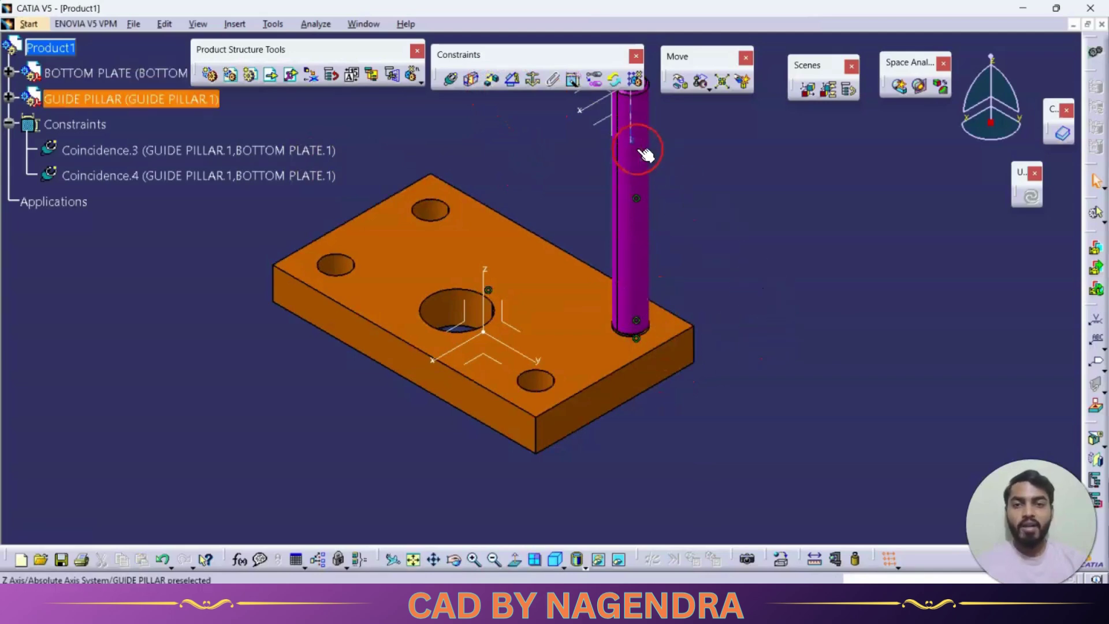
left_click(735, 232)
middle_click_drag(736, 231, 736, 243)
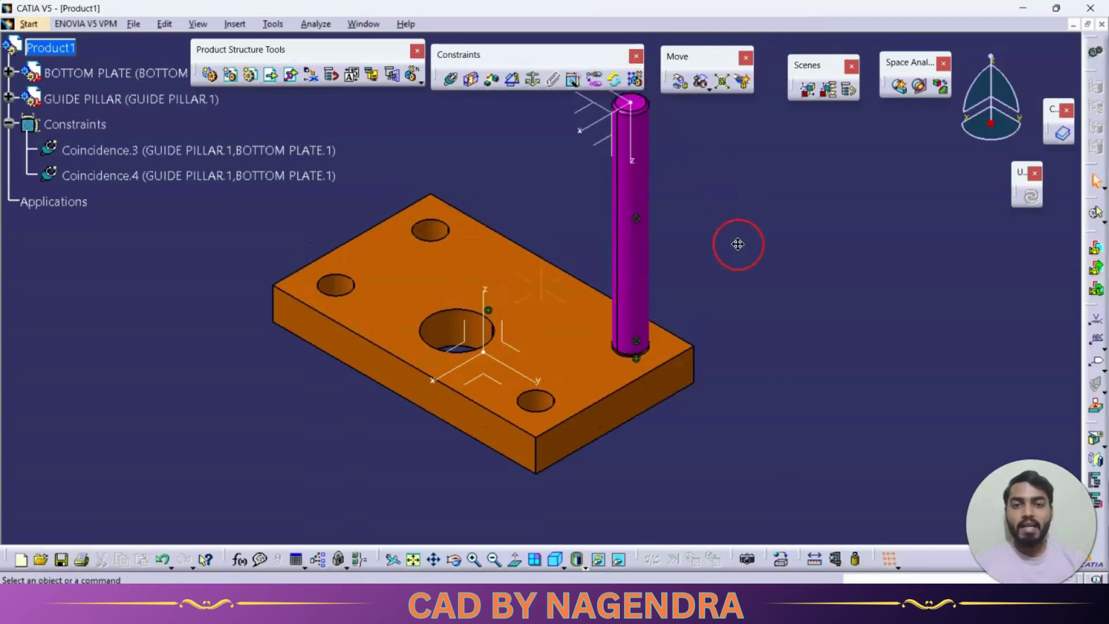
Step: Change the face coincidence between the guide pillar and the bottom plate to a 30 mm Offset constraint, and update the assembly
left_click(617, 80)
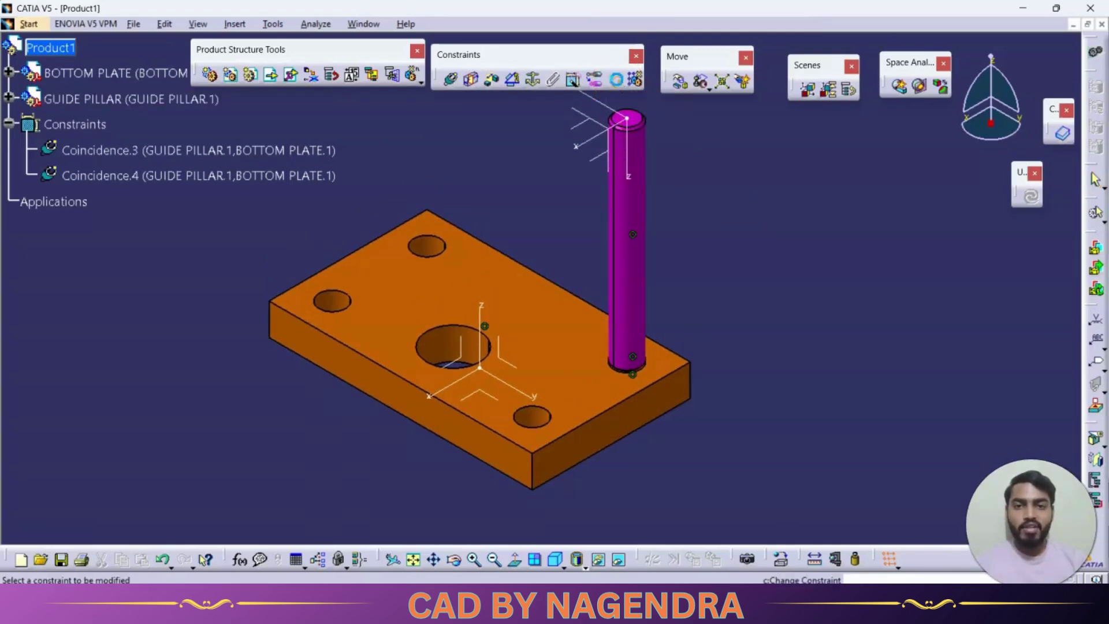
mouse_move(508, 317)
left_mouse_down()
mouse_move(487, 322)
mouse_move(494, 331)
left_mouse_up()
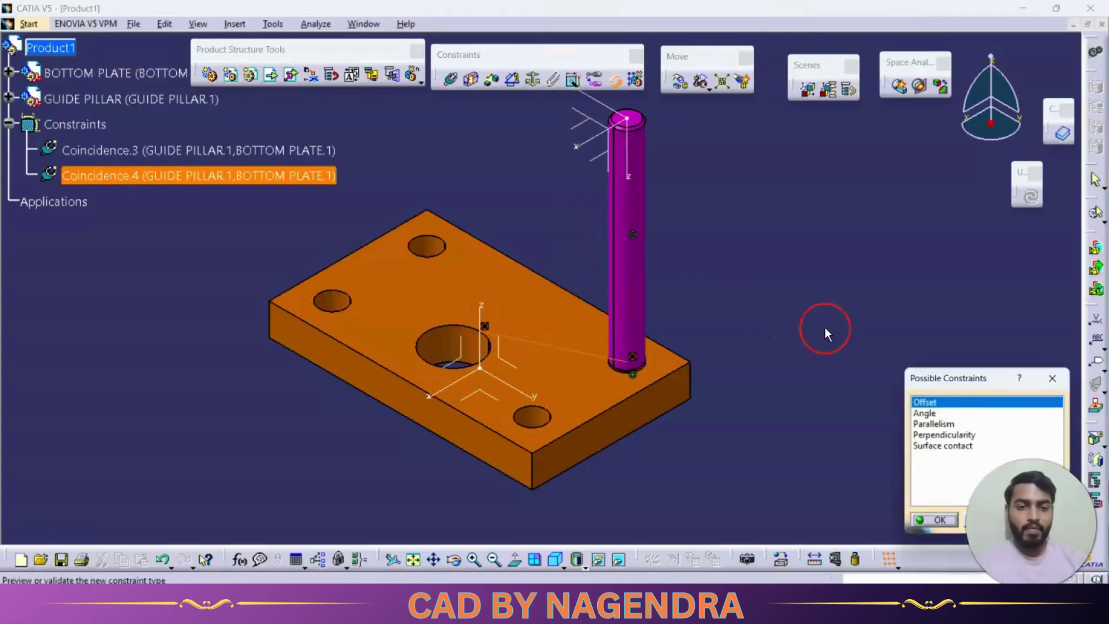
left_click_drag(929, 376, 818, 205)
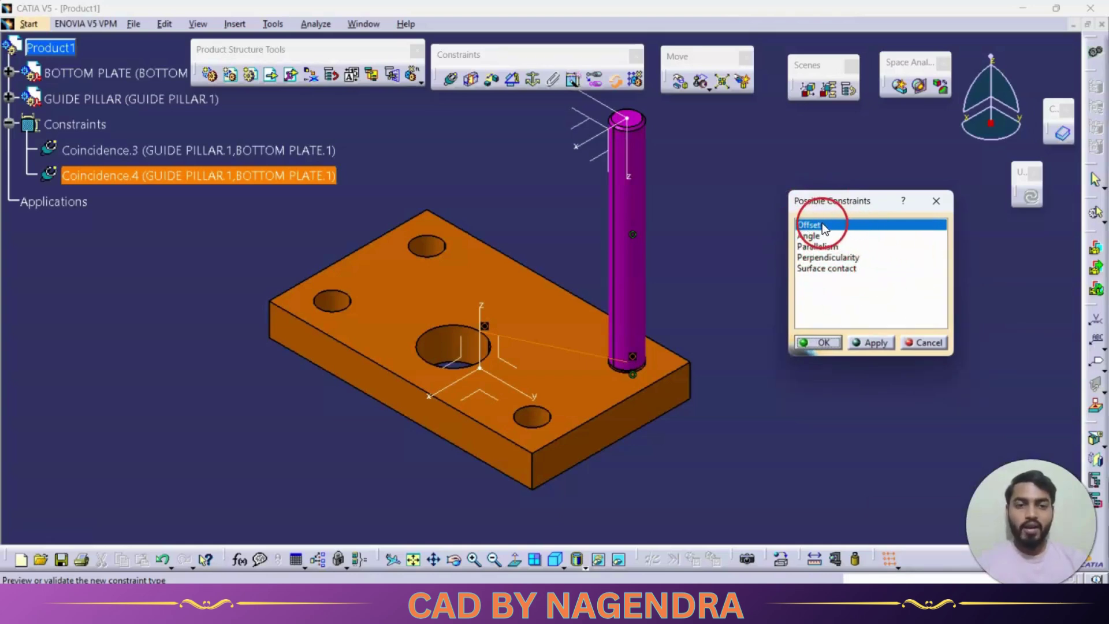
left_click(815, 342)
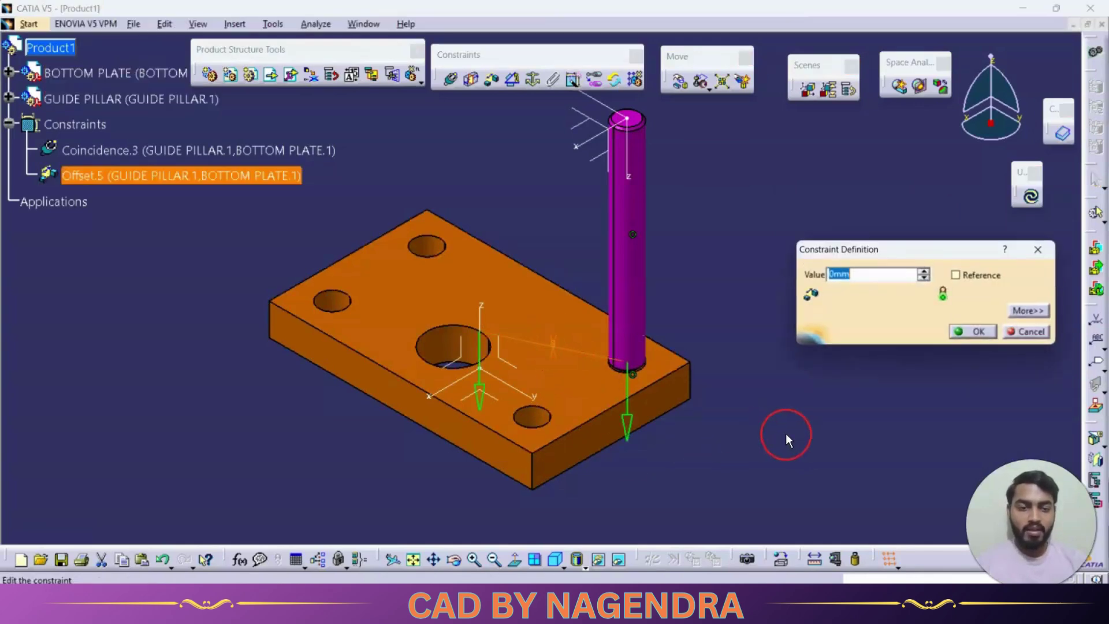
type("30")
key("Return")
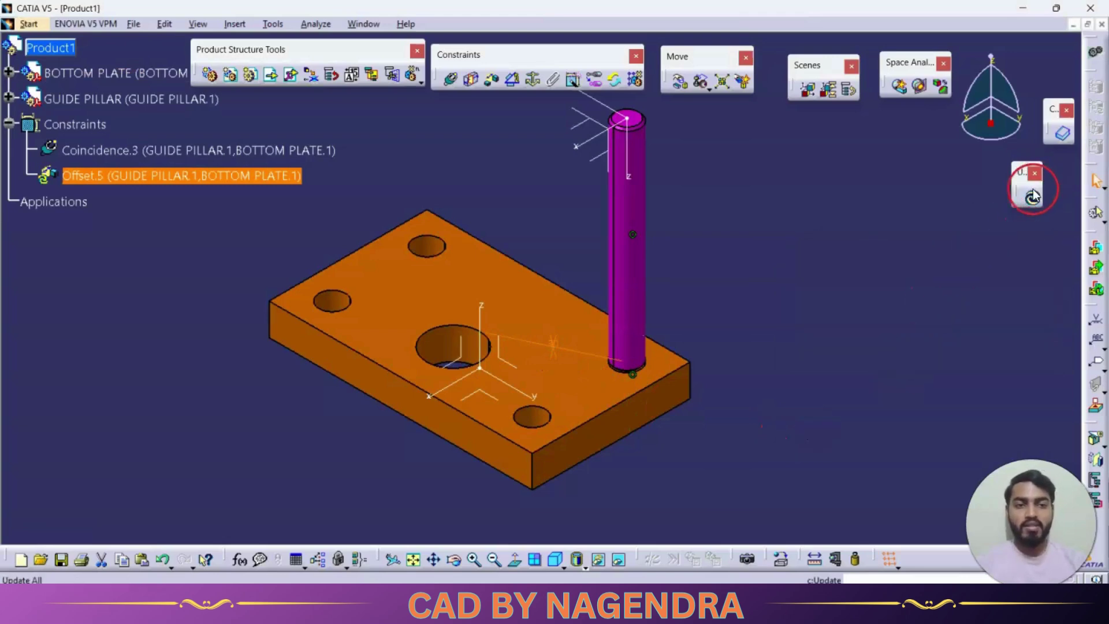
left_click(1032, 202)
middle_click_drag(651, 448, 626, 404)
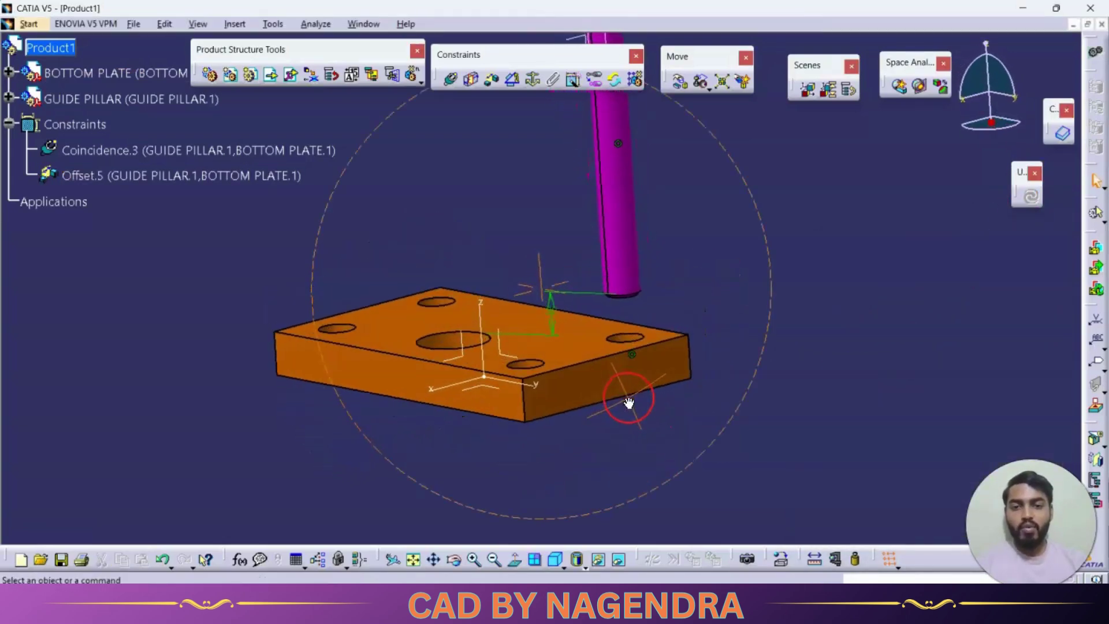
Step: Undo the assembly update and the change of the face coincidence to an Offset constraint
key("ctrl+z")
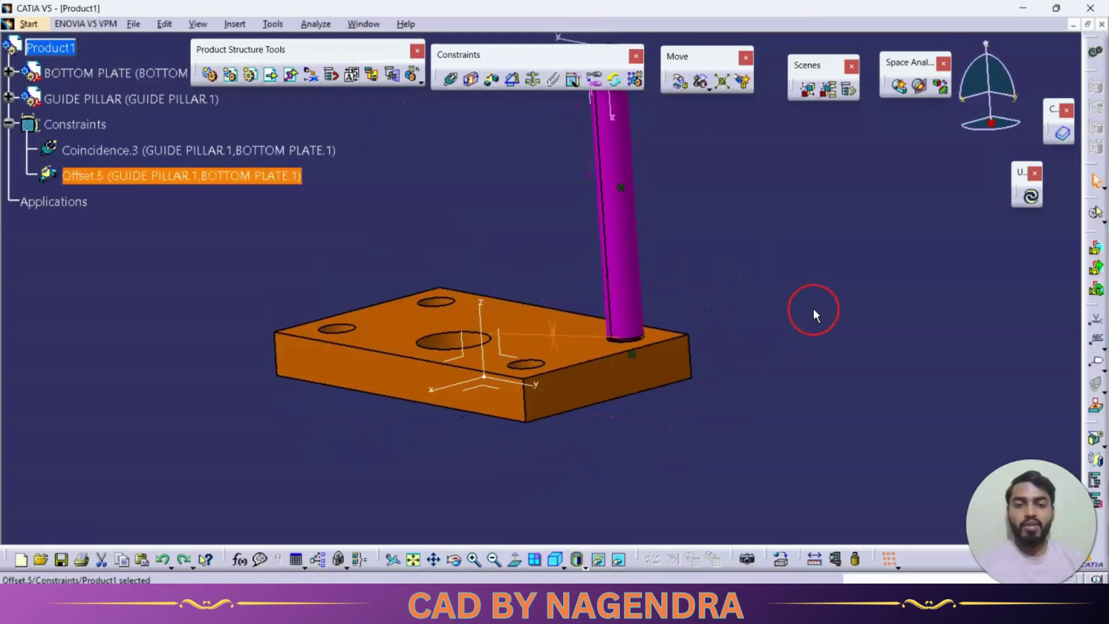
key("ctrl+z")
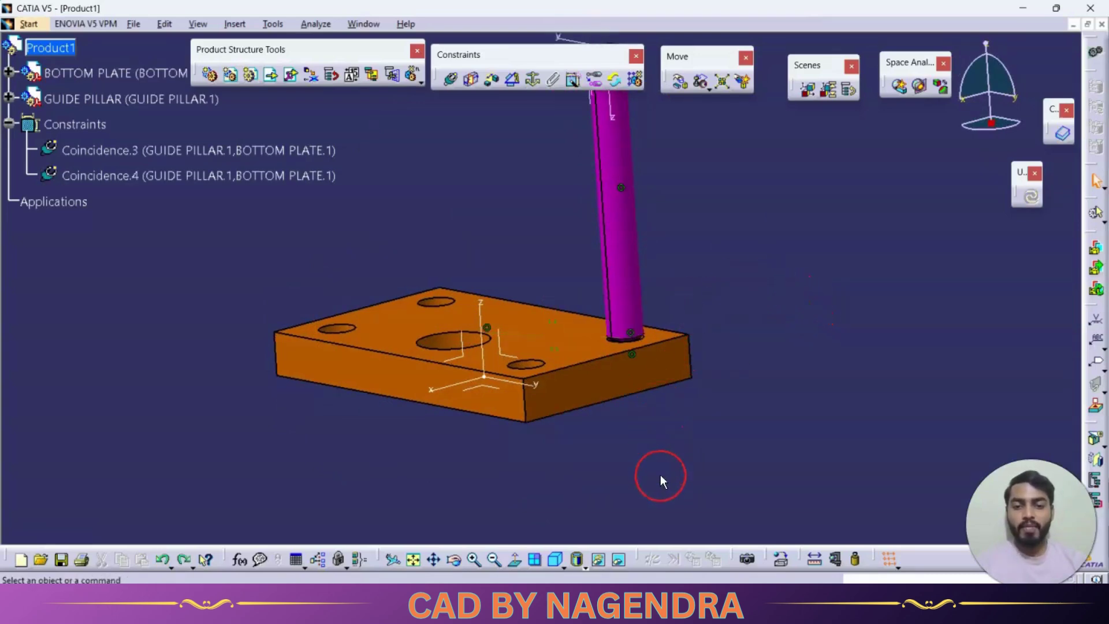
middle_click_drag(584, 300, 653, 174)
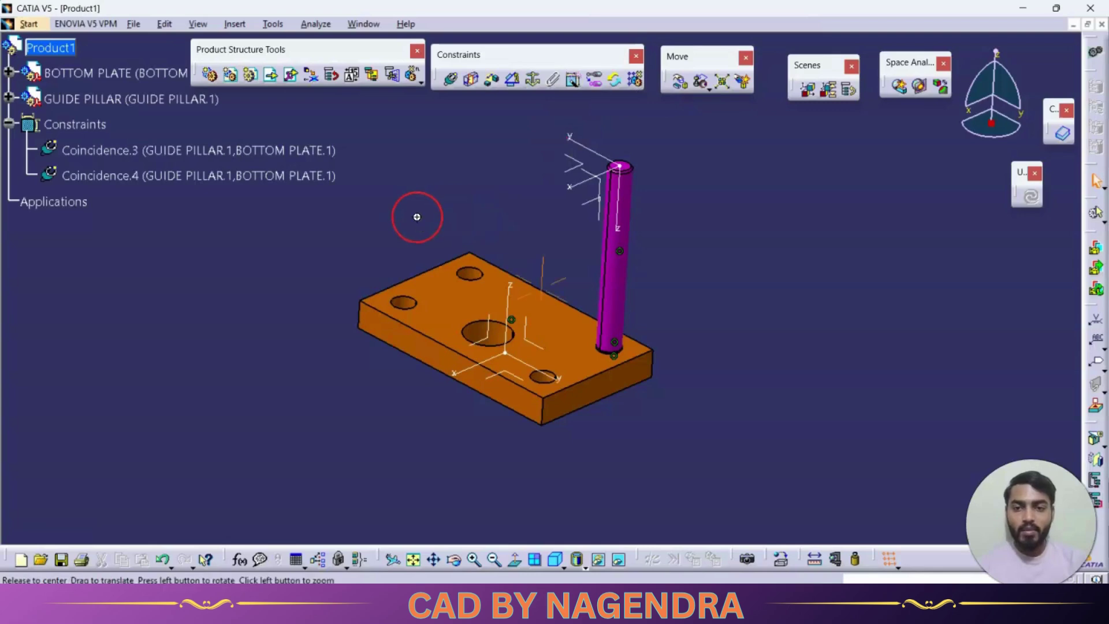
middle_click_drag(416, 217, 408, 247)
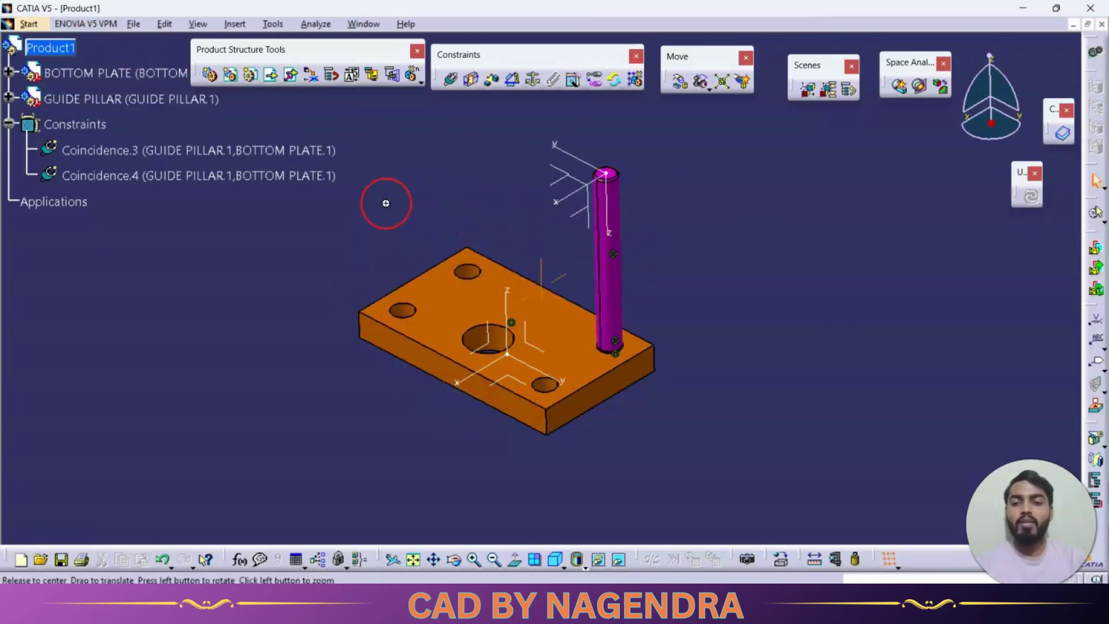
middle_click_drag(384, 198, 493, 173)
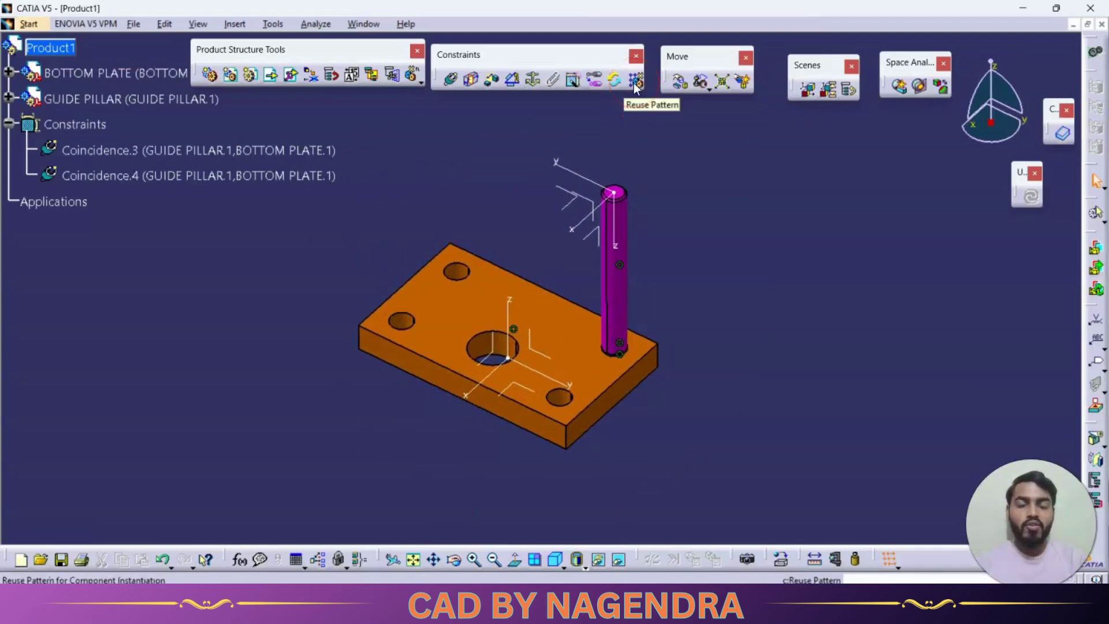
left_click(641, 272)
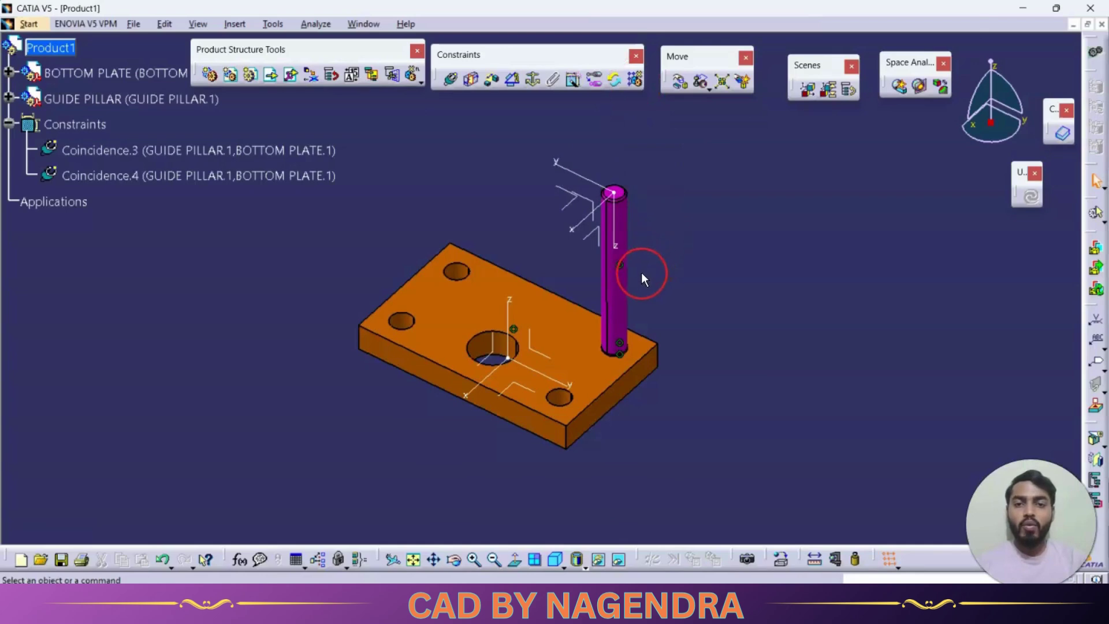
left_click(473, 268)
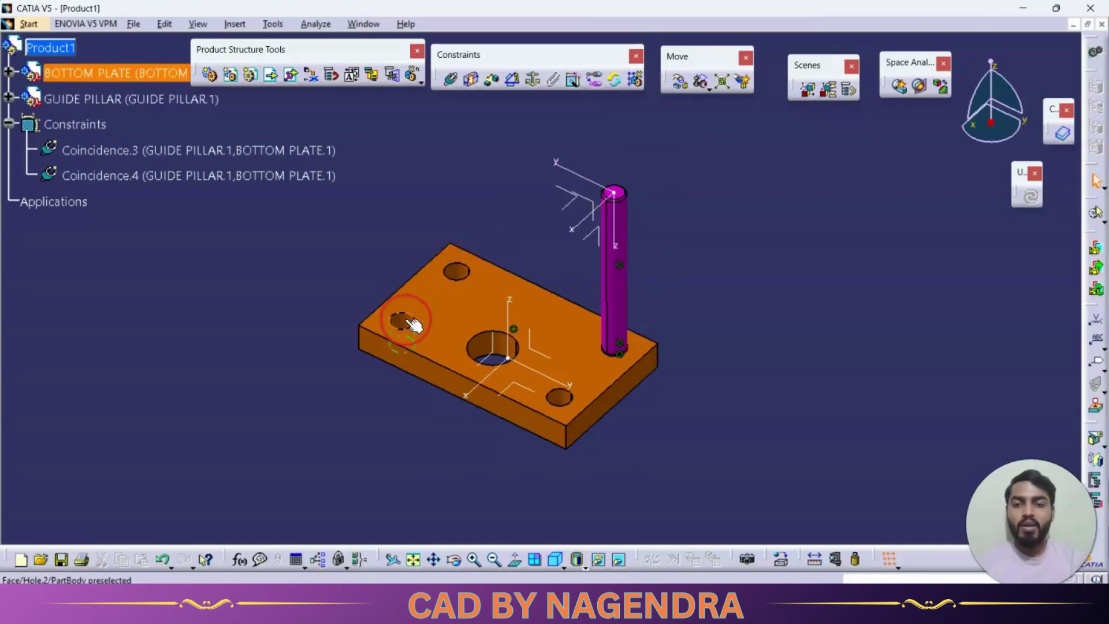
left_click(699, 327)
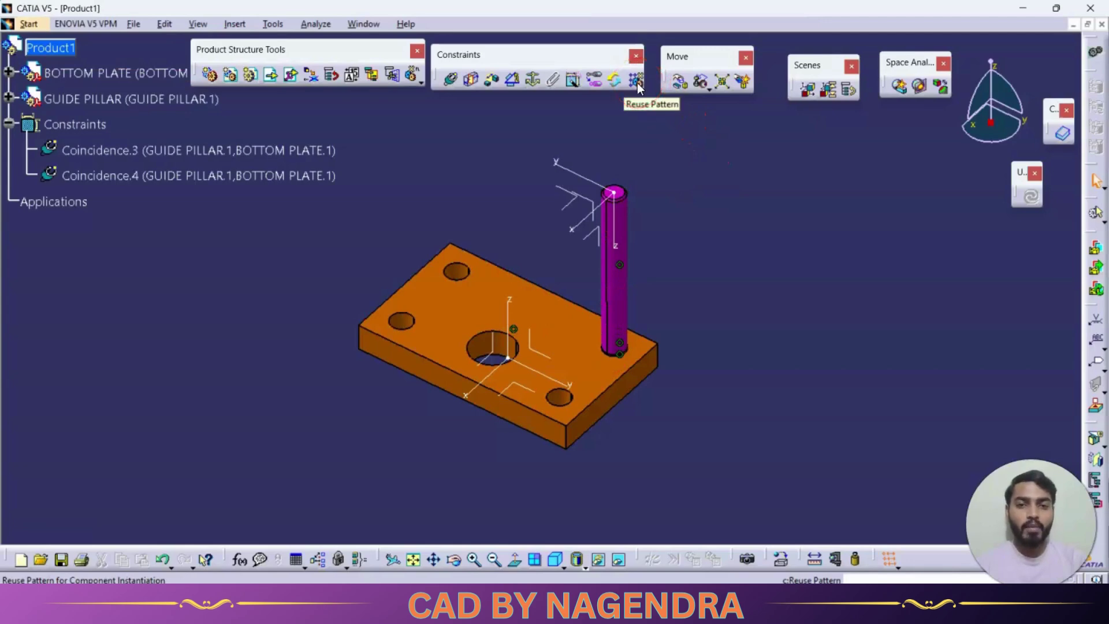
left_click(664, 187)
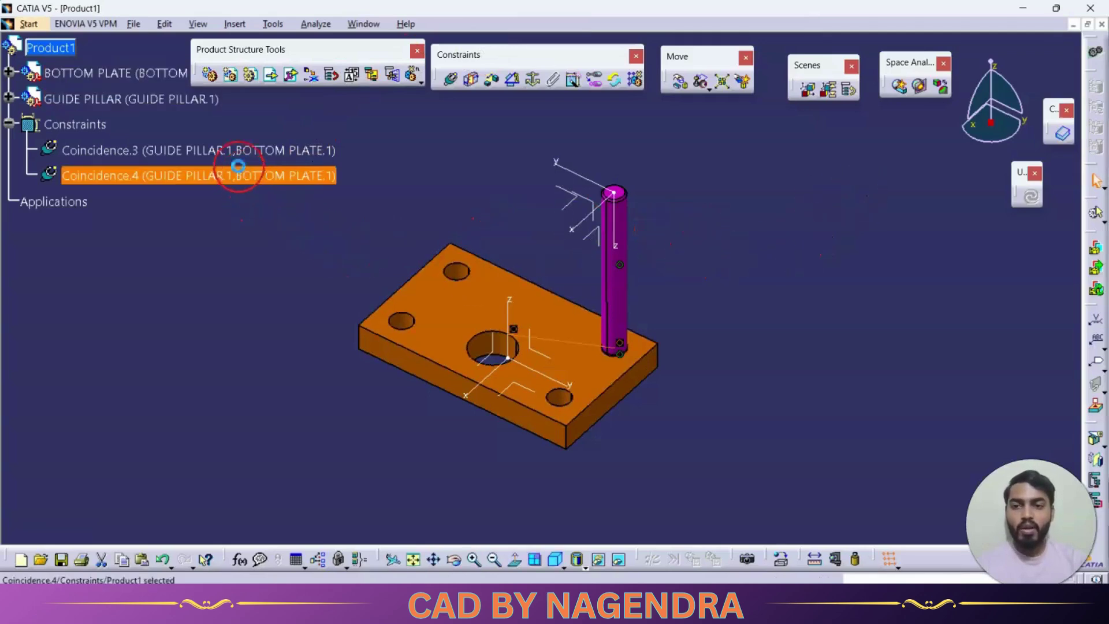
Step: Delete both coincidence constraints between the guide pillar and the bottom plate, and fix the bottom plate in place
right_click(240, 155)
left_click(305, 321)
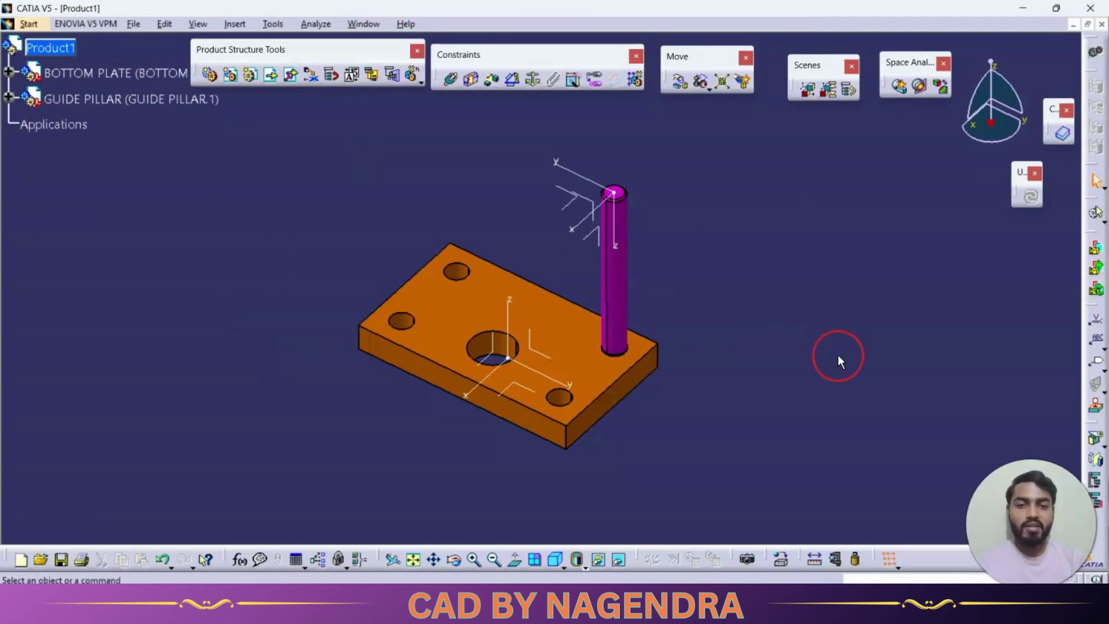
middle_click_drag(578, 232, 371, 241)
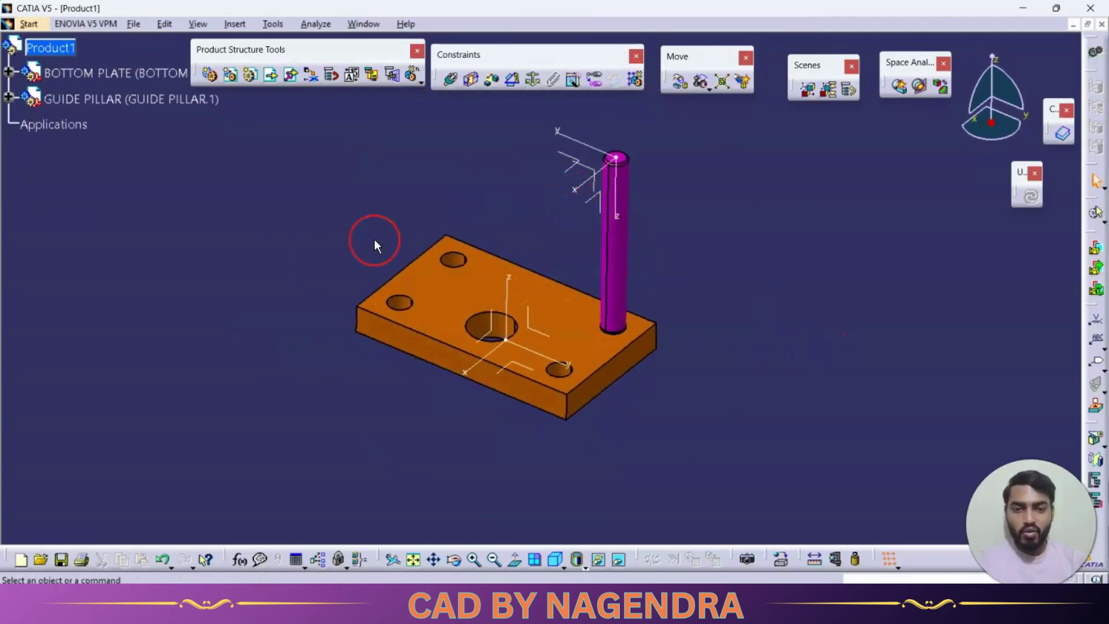
middle_click_drag(594, 161, 466, 191)
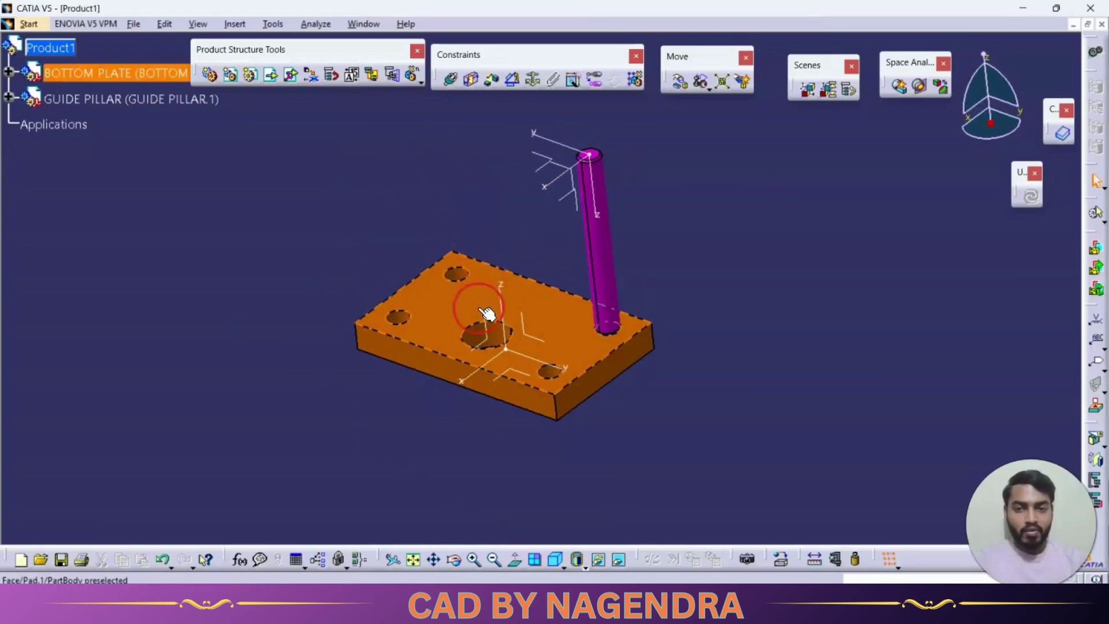
left_click(532, 80)
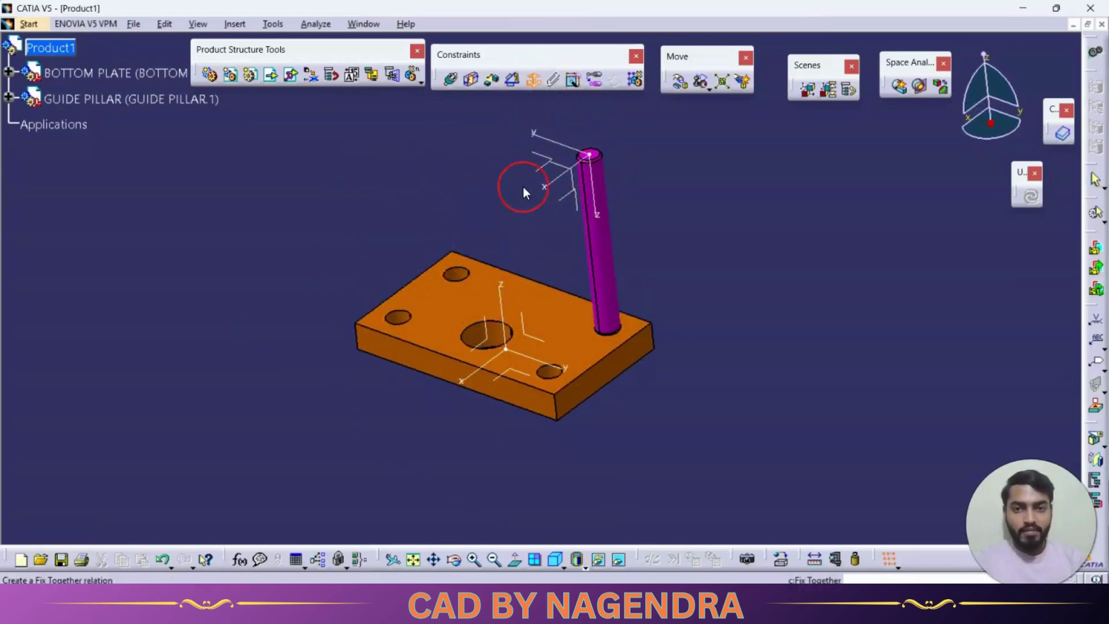
left_click(537, 324)
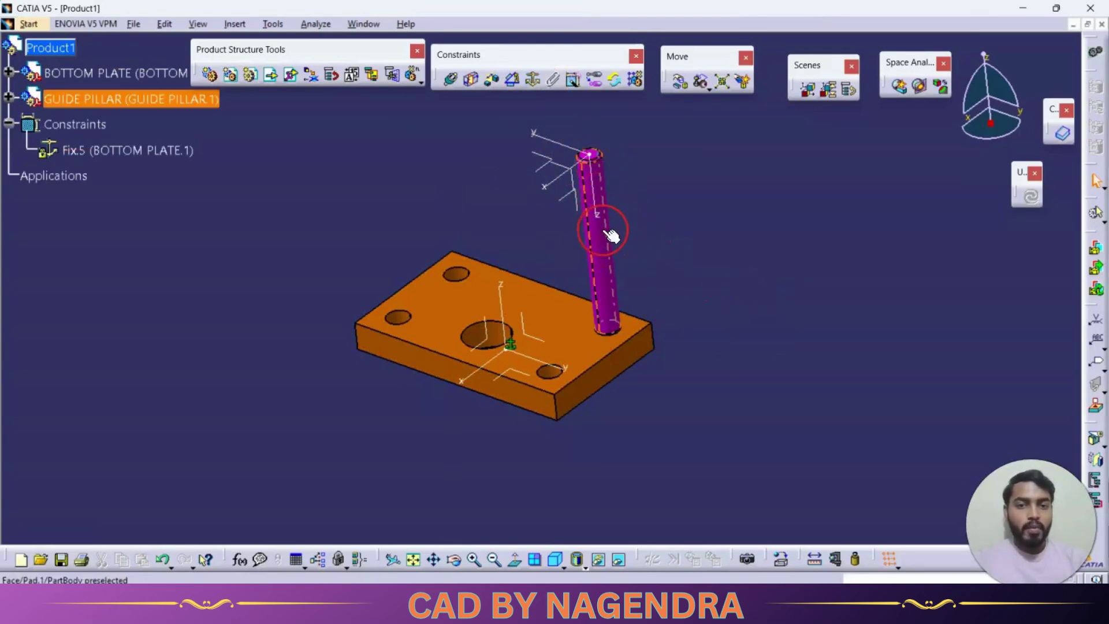
middle_click_drag(611, 231, 643, 240)
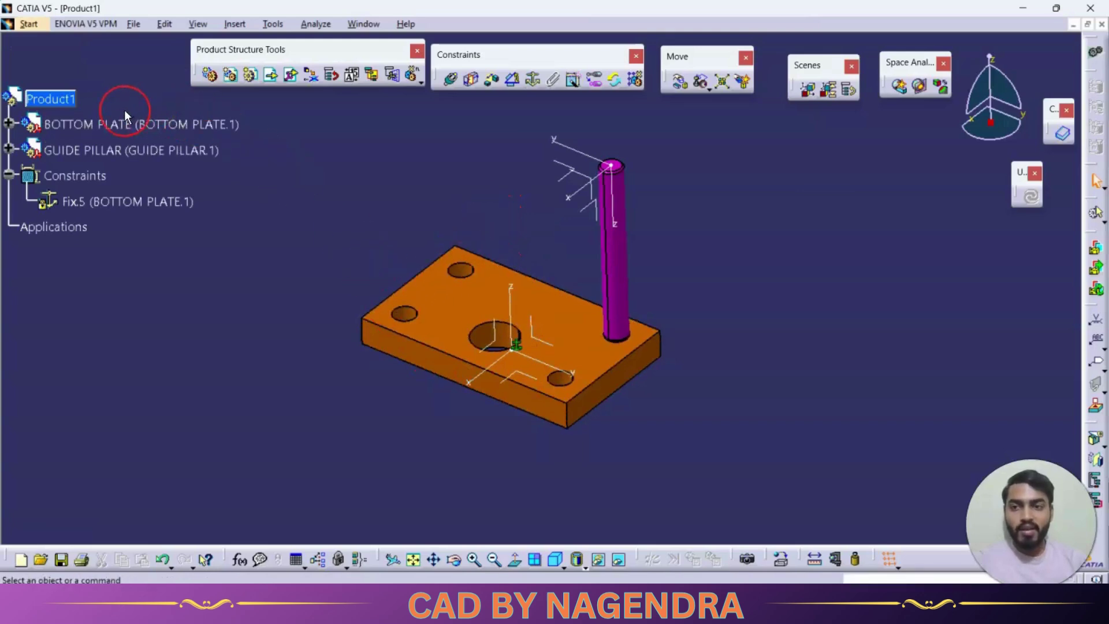
Step: Examine the corner hole and the rectangular pattern in the bottom plate's PartBody, and collapse its branch of the specification tree
left_click(9, 123)
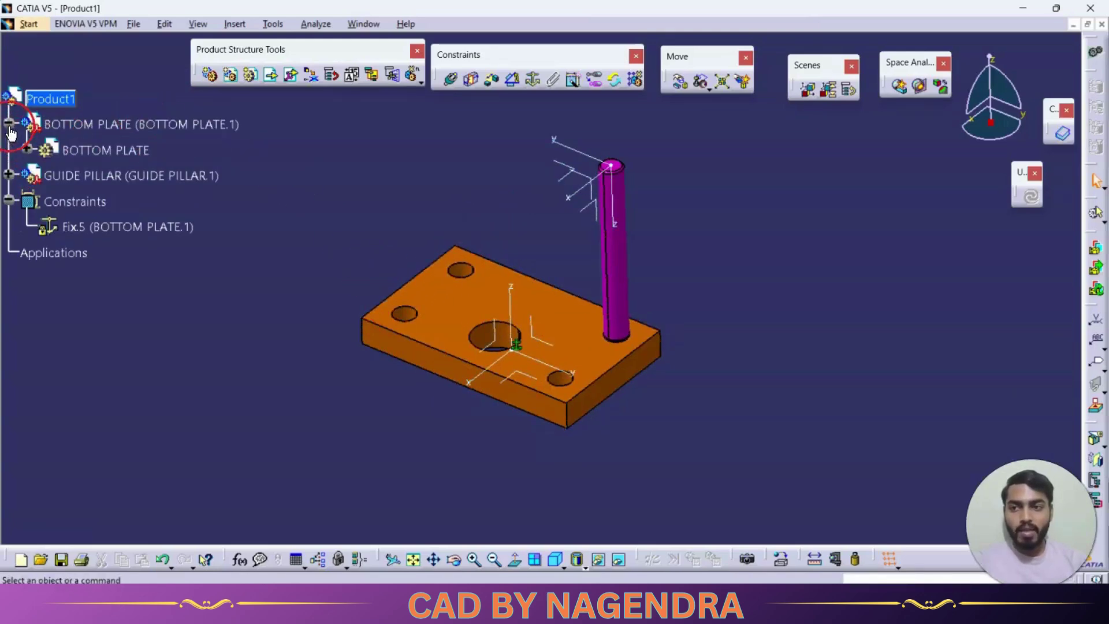
left_click(26, 148)
scroll(164, 173, "down", 2)
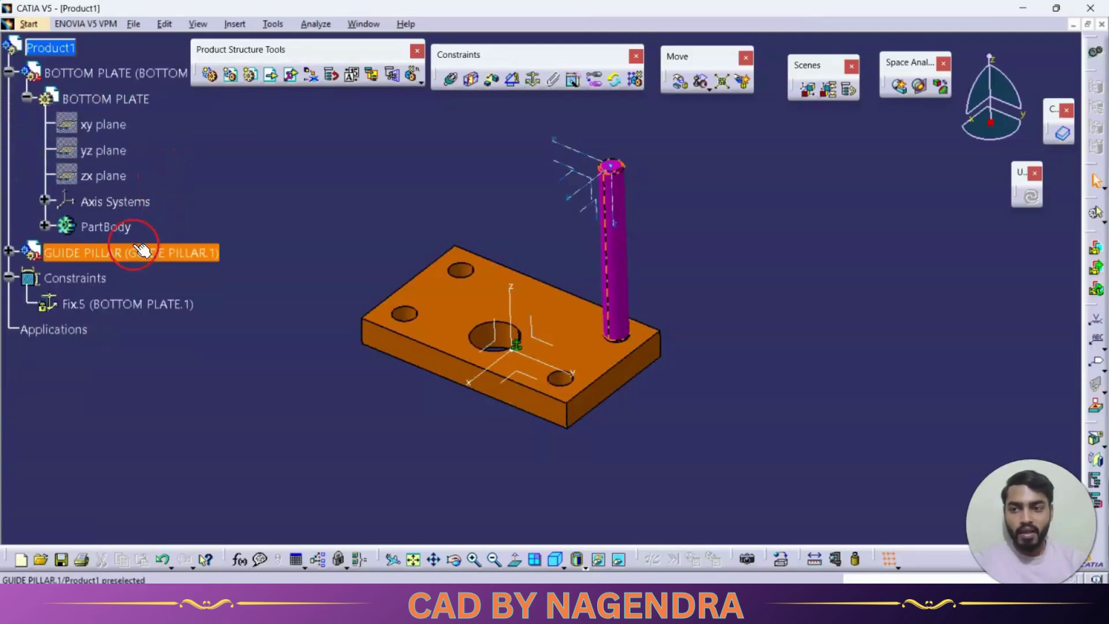
left_click(44, 227)
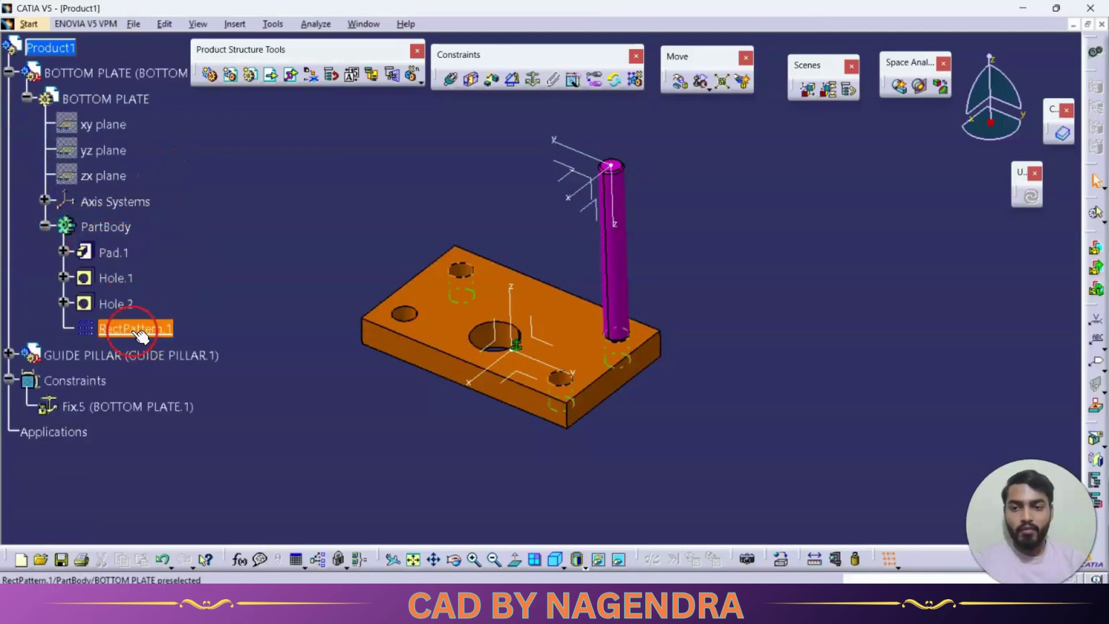
left_click(133, 305)
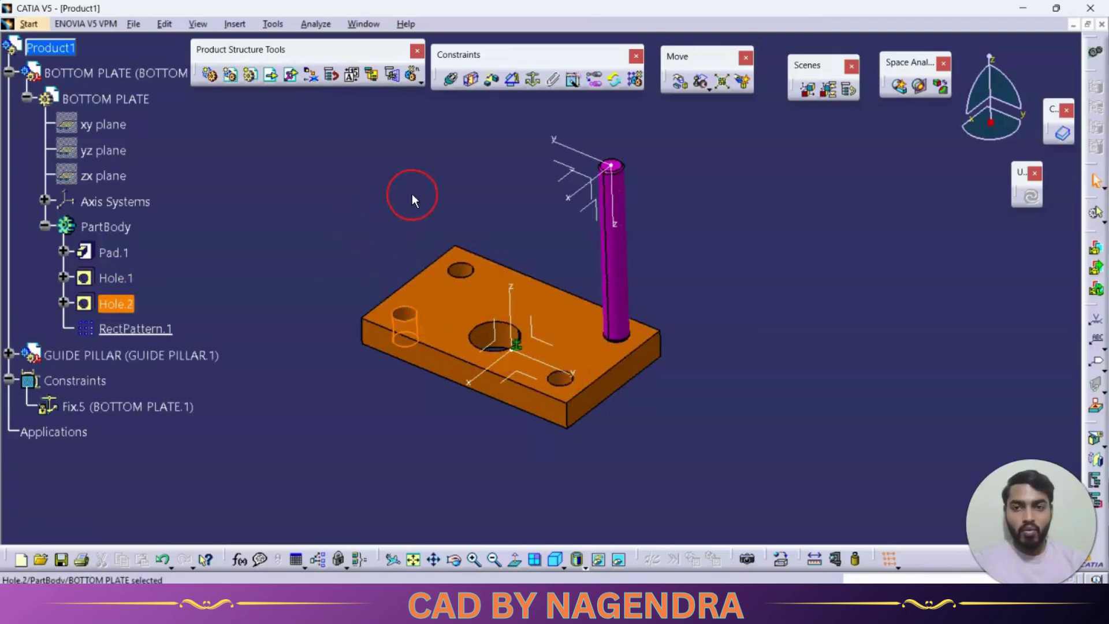
left_click(450, 78)
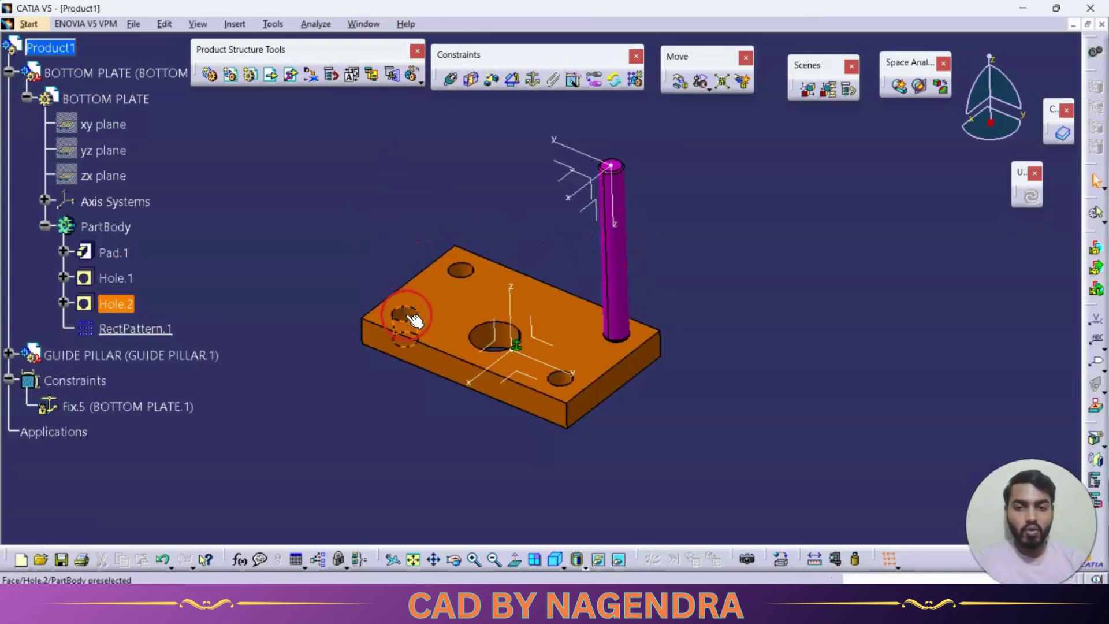
left_click(8, 72)
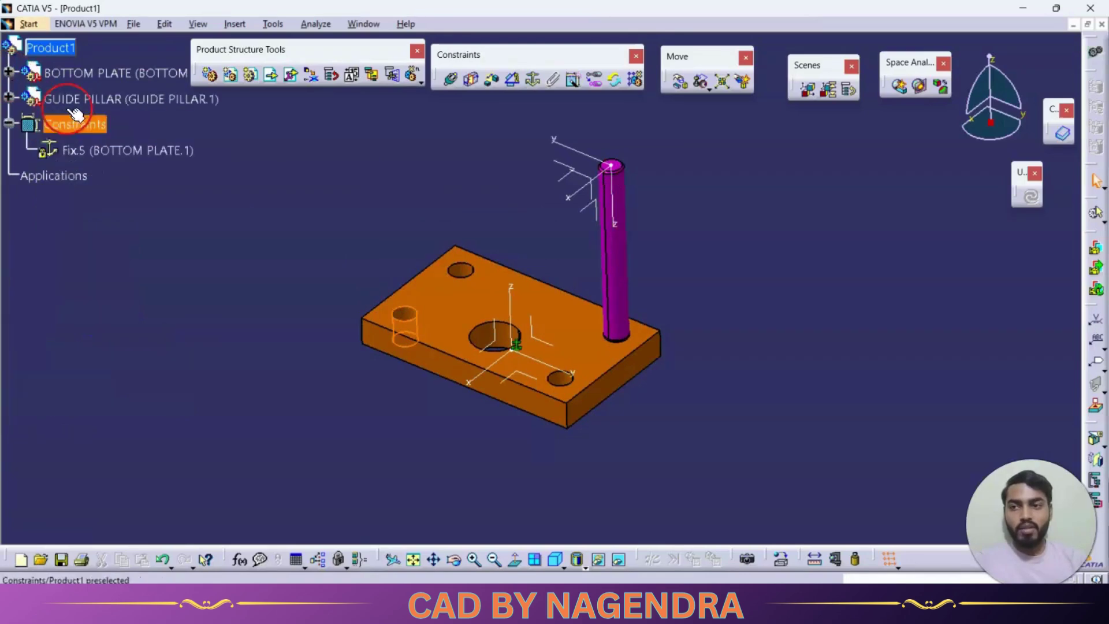
Step: Activate the GUIDE PILLAR part for editing within the product, and collapse its branch of the specification tree
double_click(42, 96)
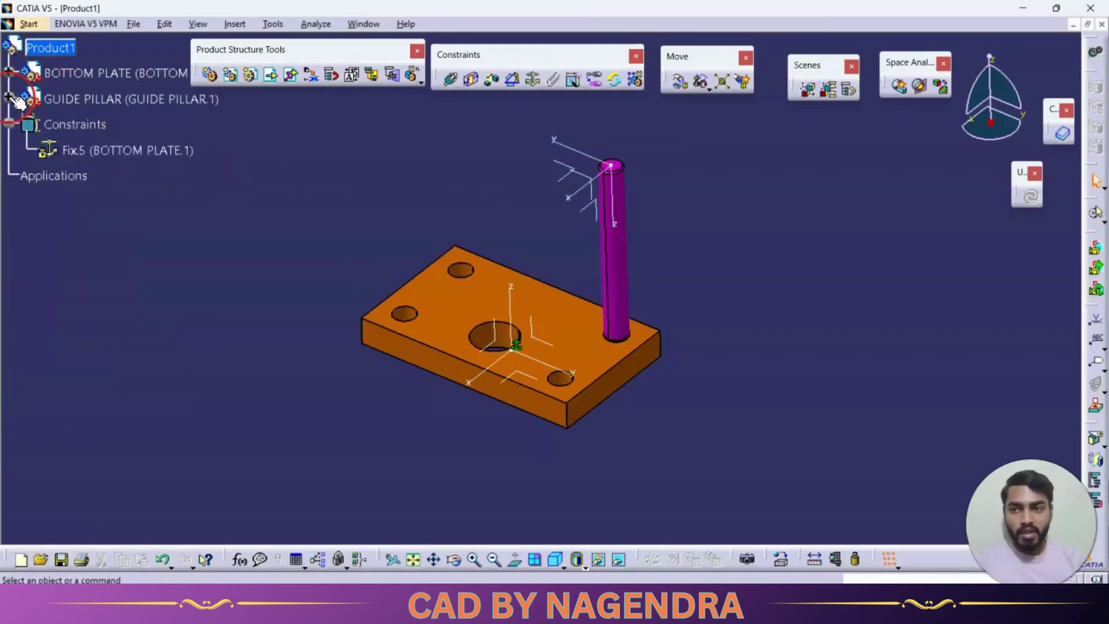
left_click(95, 124)
double_click(95, 125)
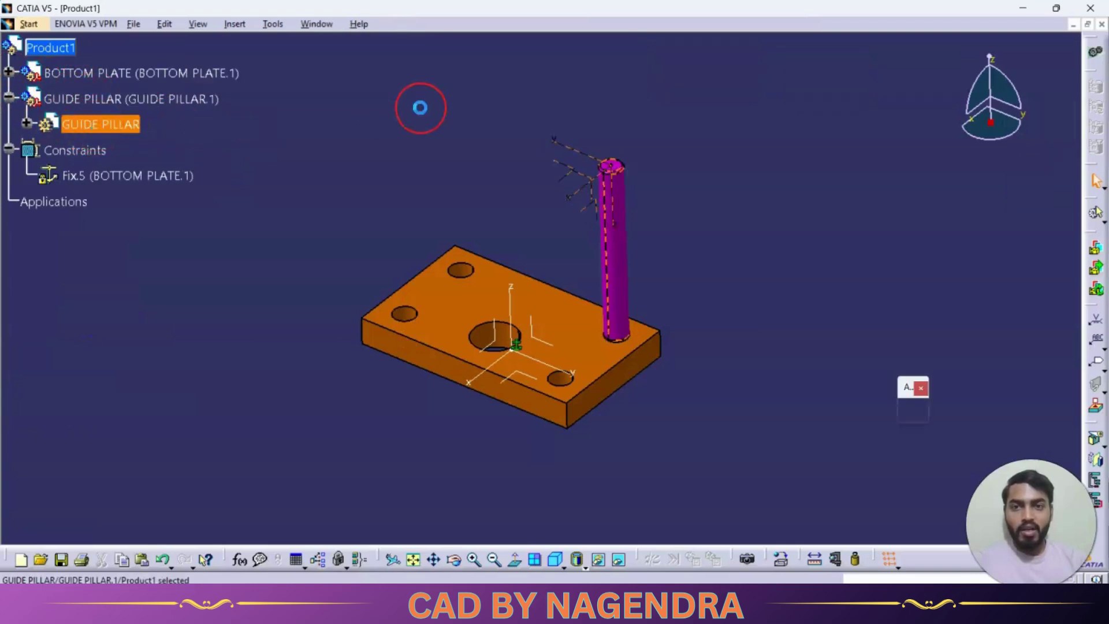
left_click(732, 263)
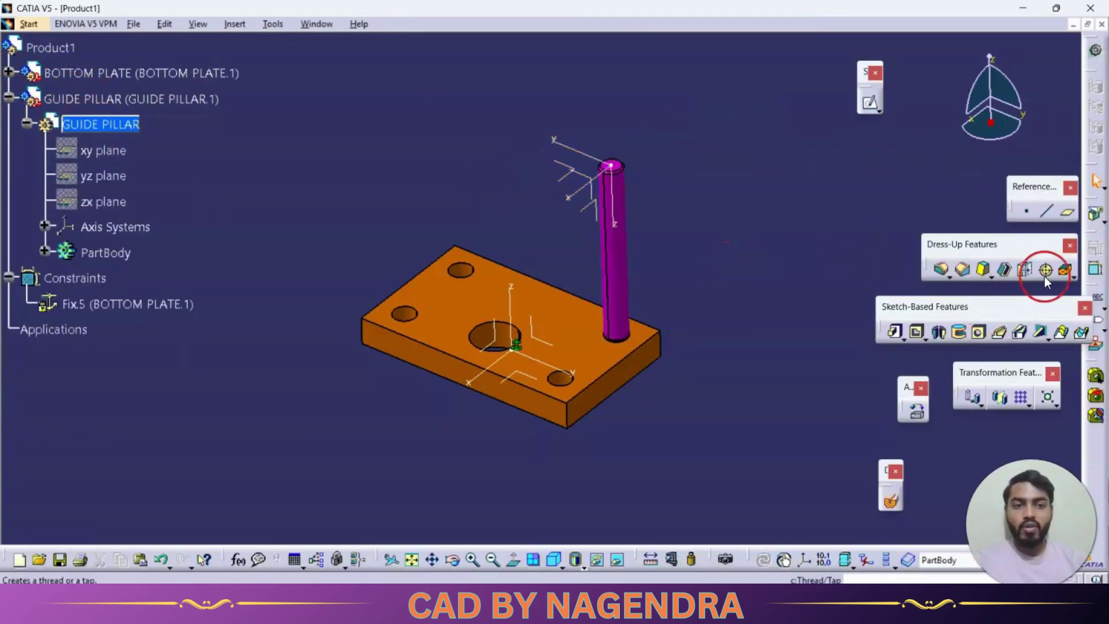
left_click(9, 97)
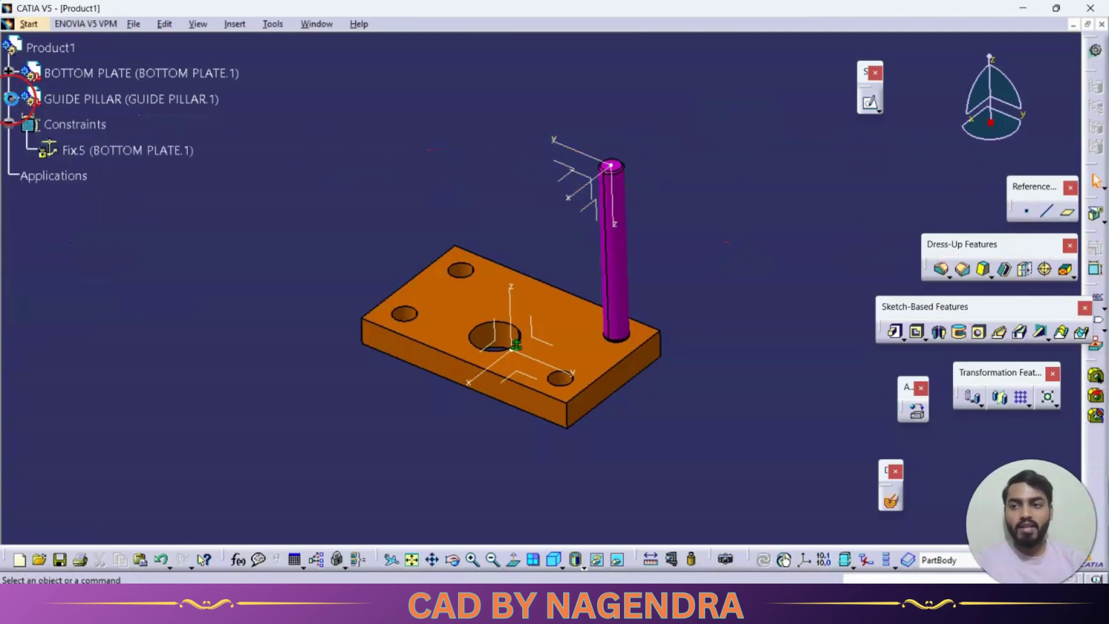
Step: Activate Product1, make the guide pillar's axis coincident with the axis of the plate's +X, -Y corner hole, and update the assembly
double_click(54, 47)
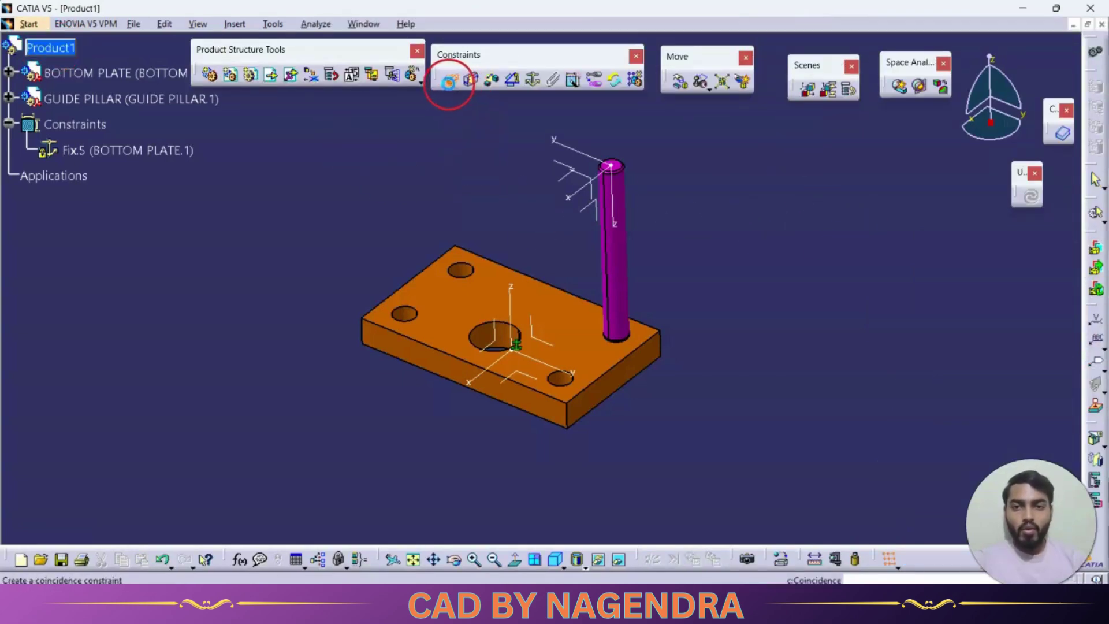
left_click(451, 79)
left_click(616, 249)
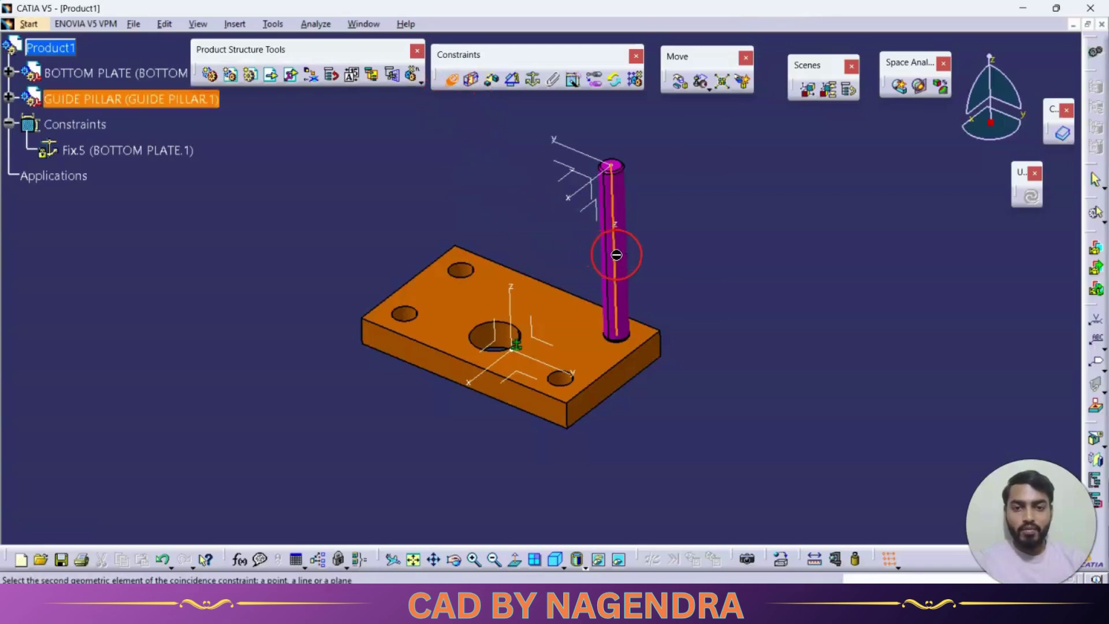
left_click(408, 317)
left_click(1031, 196)
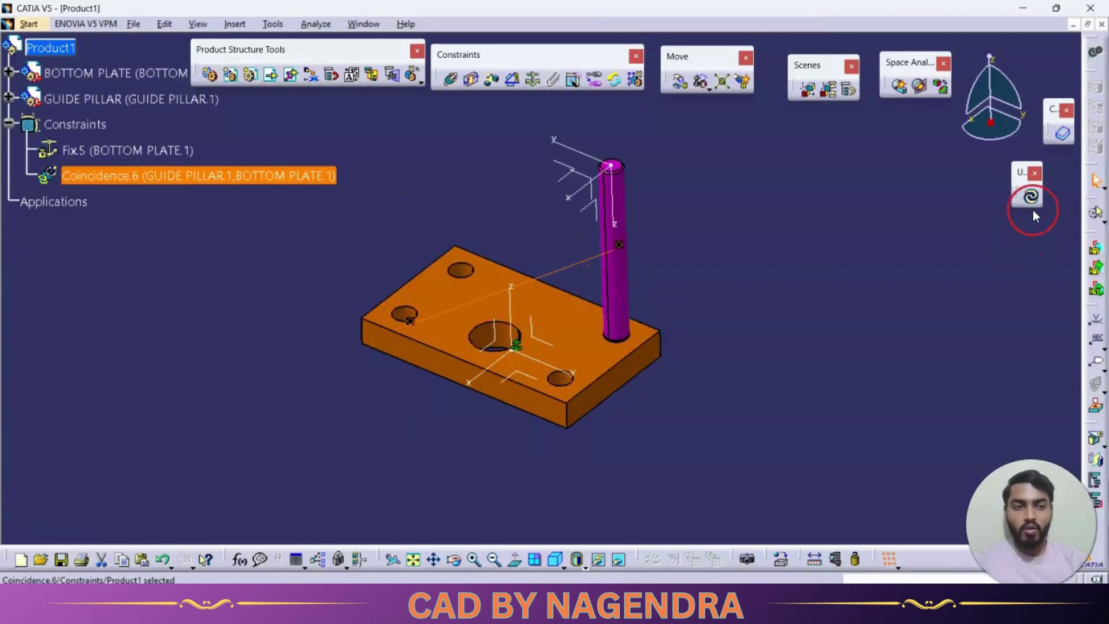
left_click(799, 254)
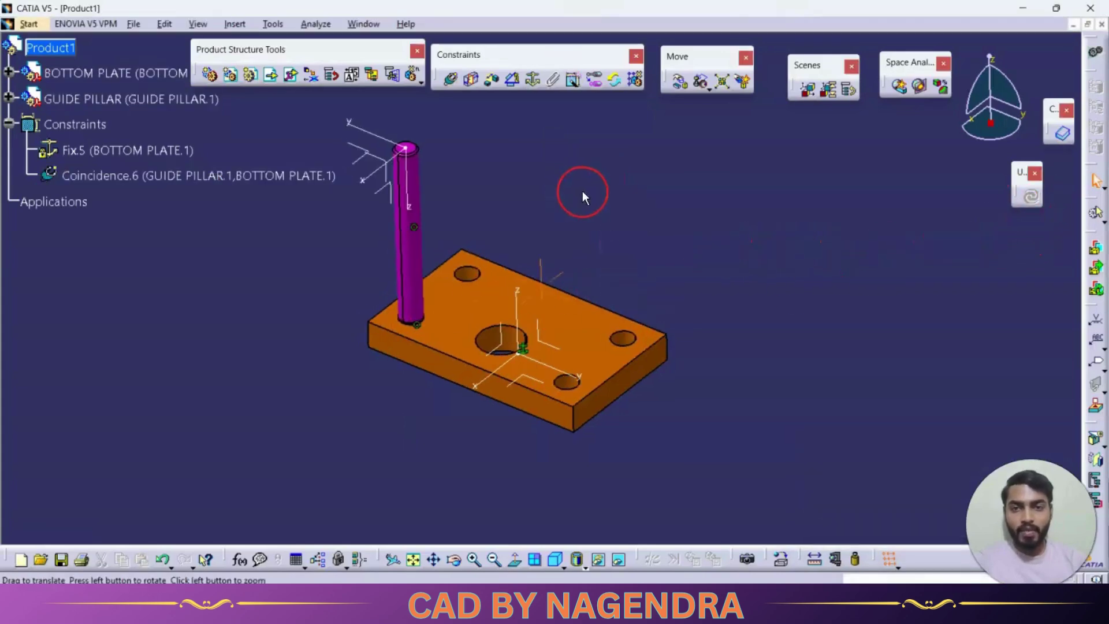
Step: Make the guide pillar's lower end face coincident with the bottom plate's underside, using orientation Same, and update the assembly
middle_click_drag(579, 194, 648, 230)
left_click(449, 80)
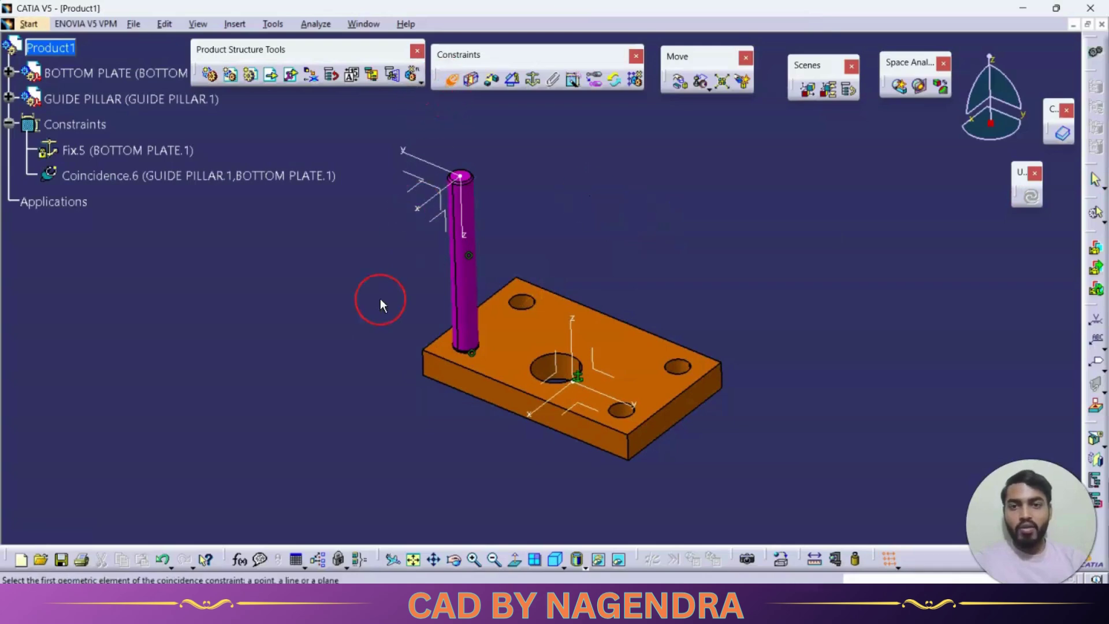
middle_click_drag(380, 298, 594, 180)
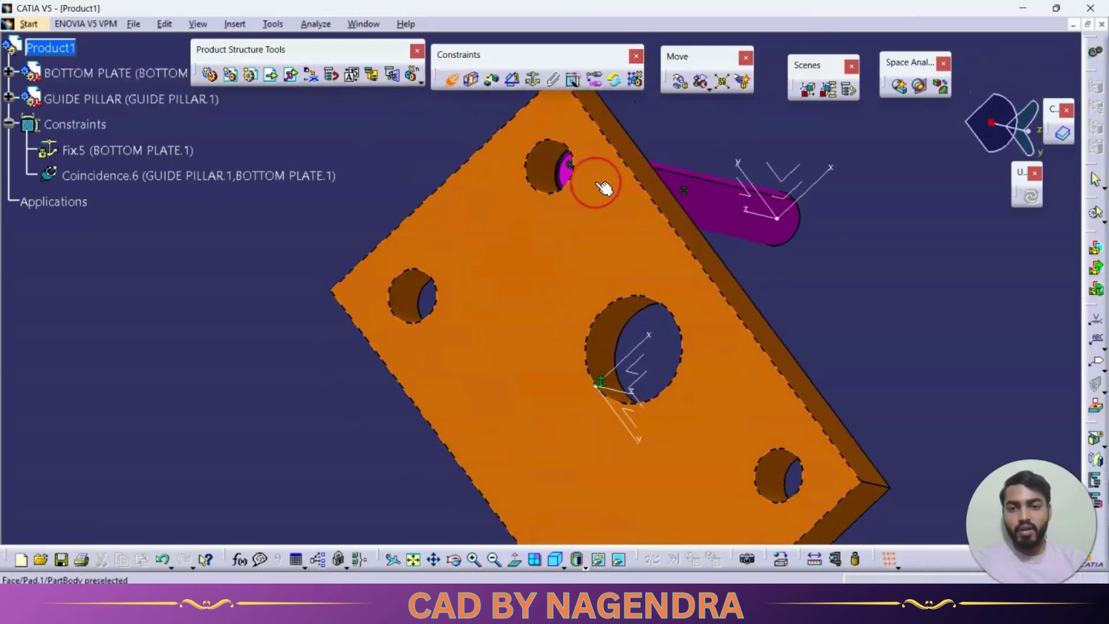
left_click(572, 168)
left_click(535, 243)
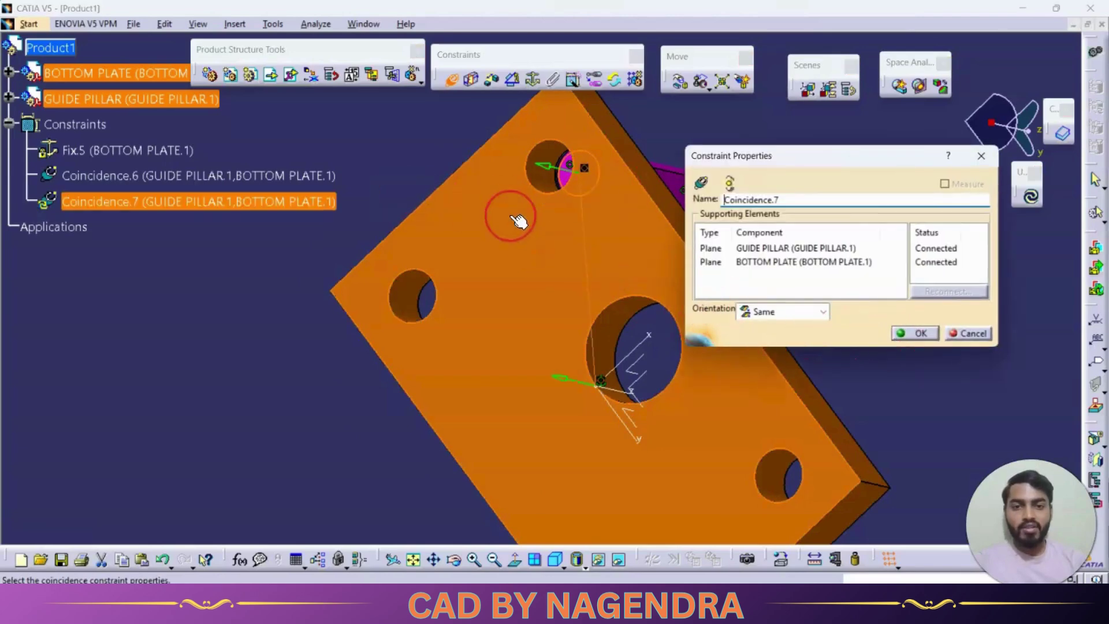
left_click(917, 333)
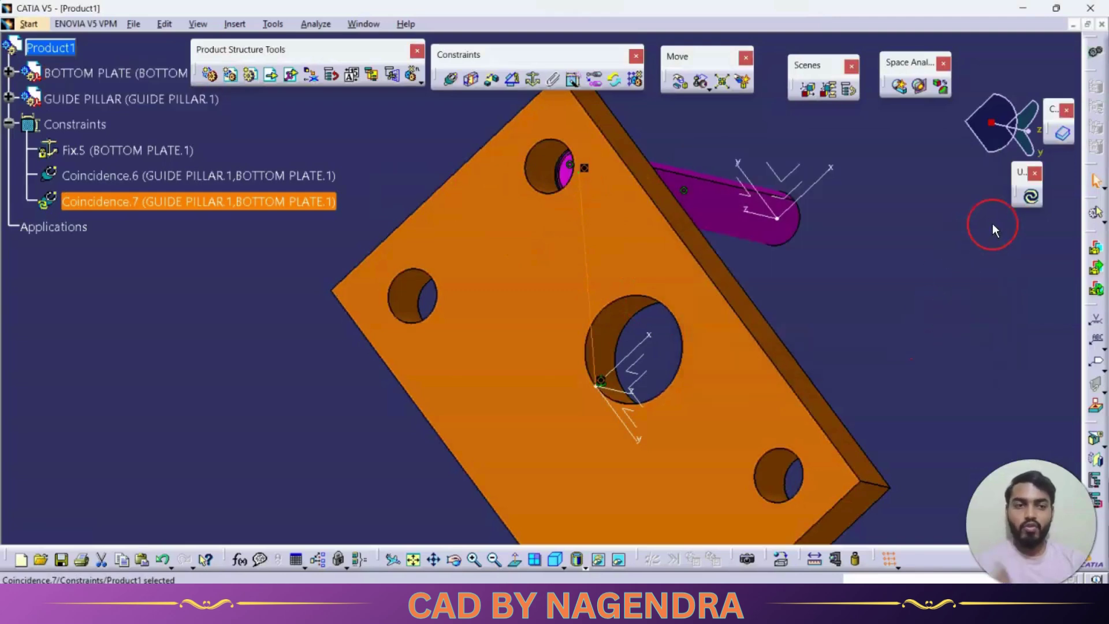
left_click(911, 290)
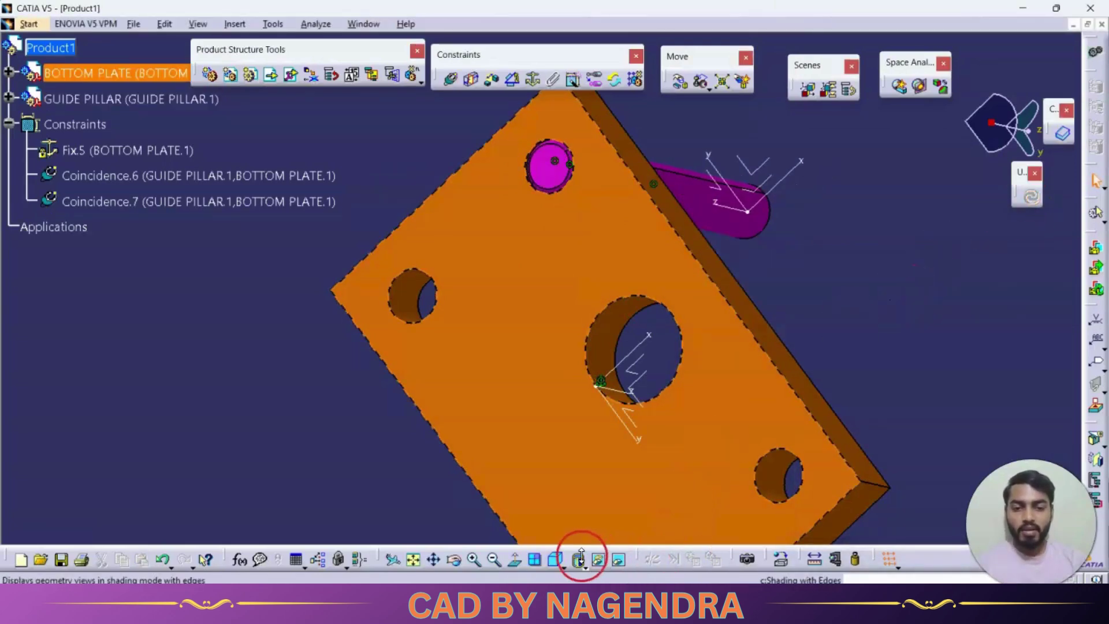
left_click(558, 558)
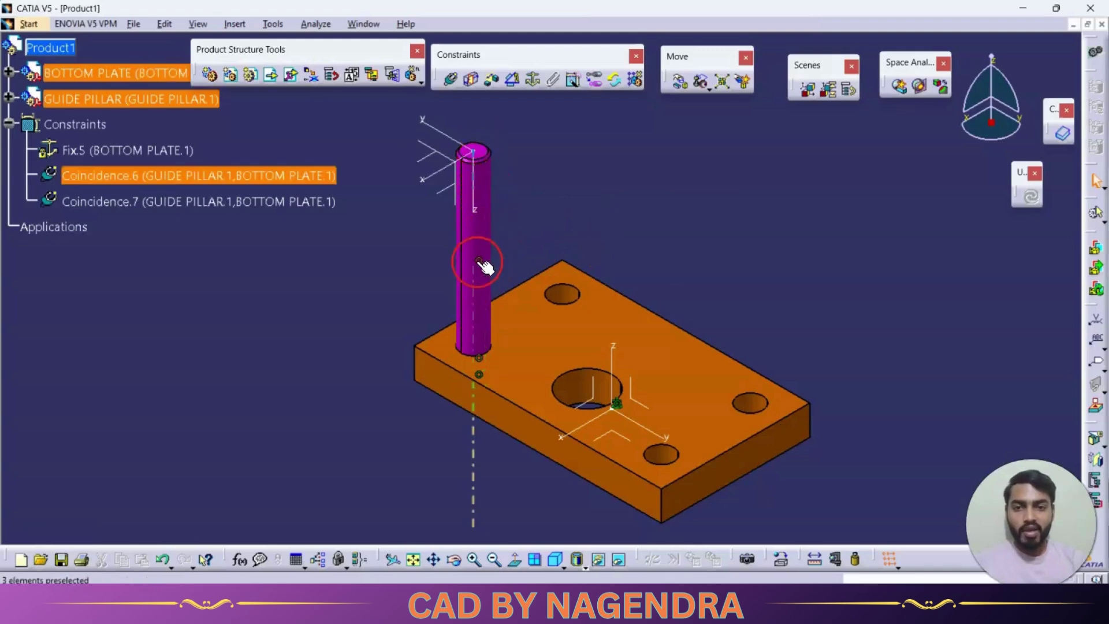
middle_click_drag(485, 265, 405, 381)
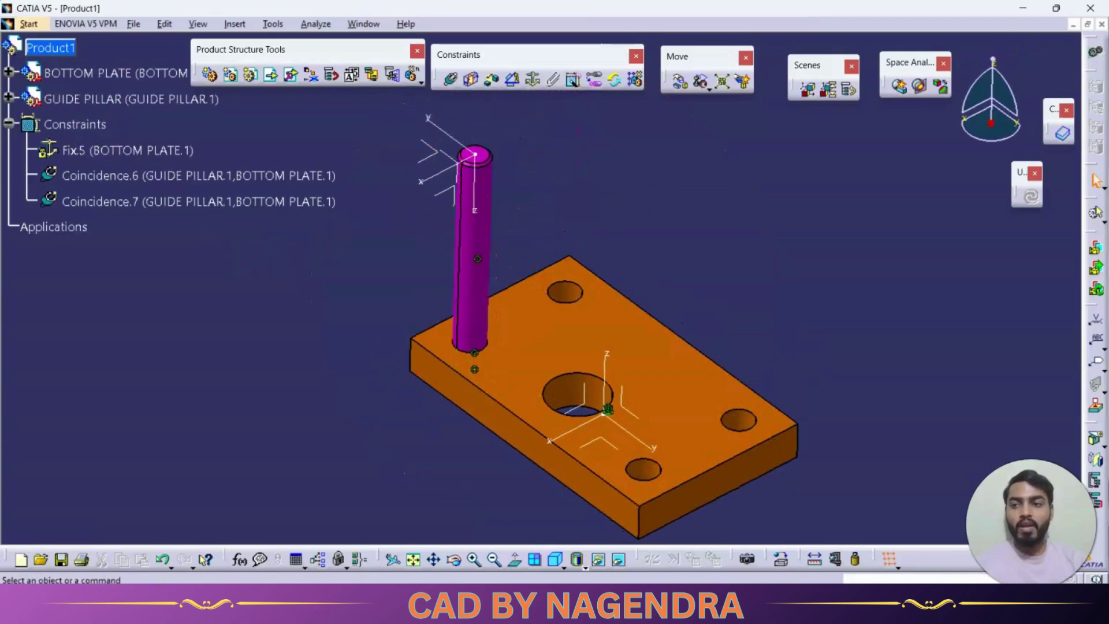
Step: Collapse the Constraints branch of the specification tree and analyze the guide pillar's component degrees of freedom
left_click(10, 129)
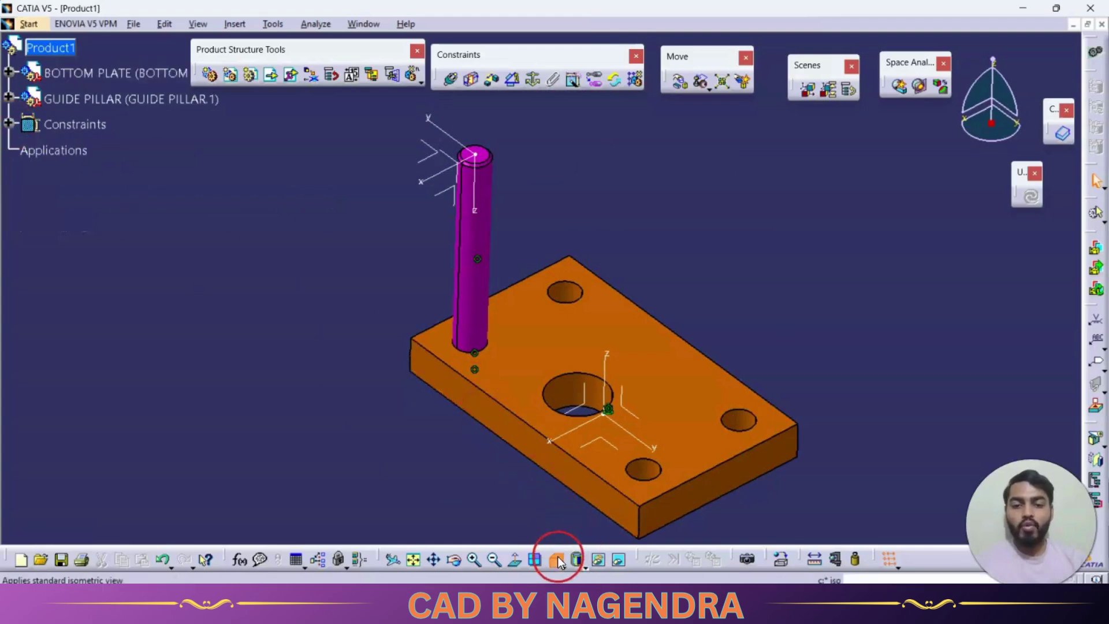
left_click(435, 561)
left_click_drag(652, 300, 654, 329)
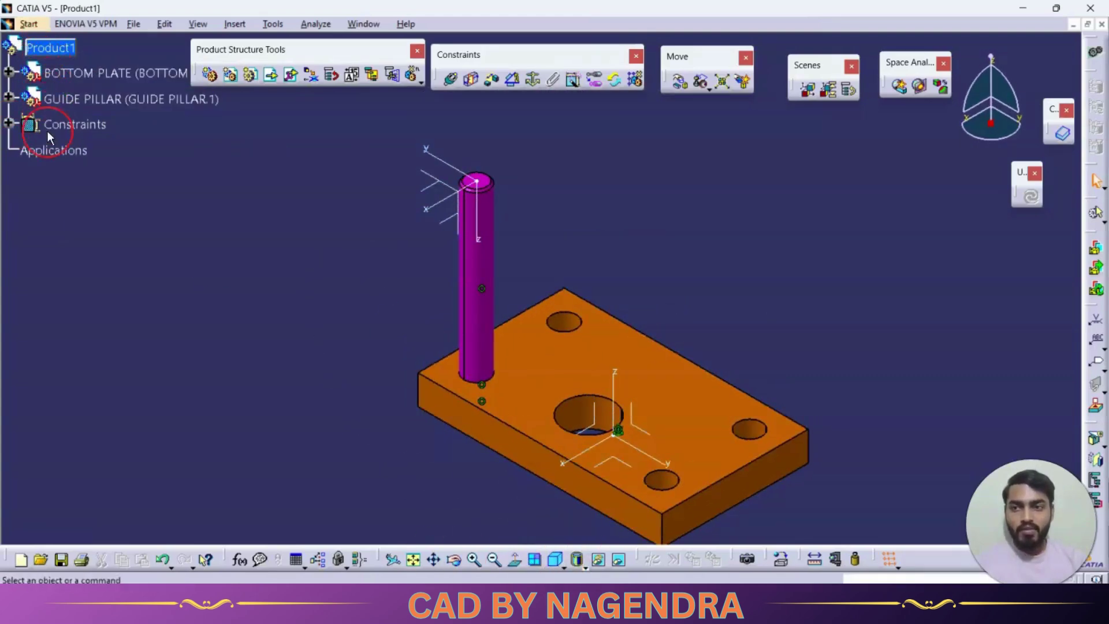
left_click(52, 33)
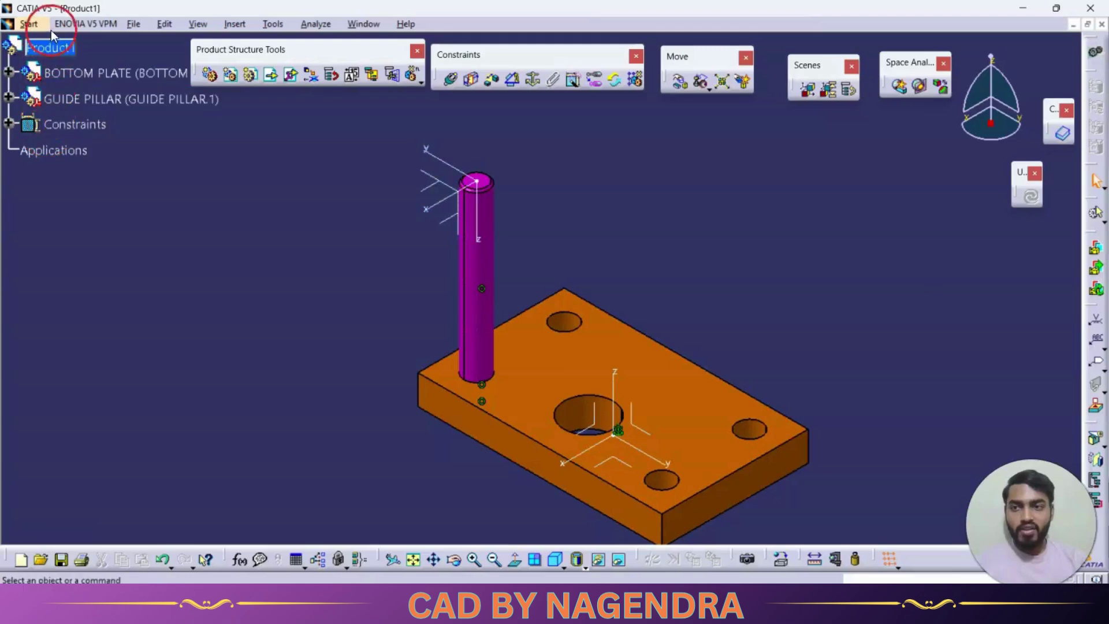
right_click(106, 99)
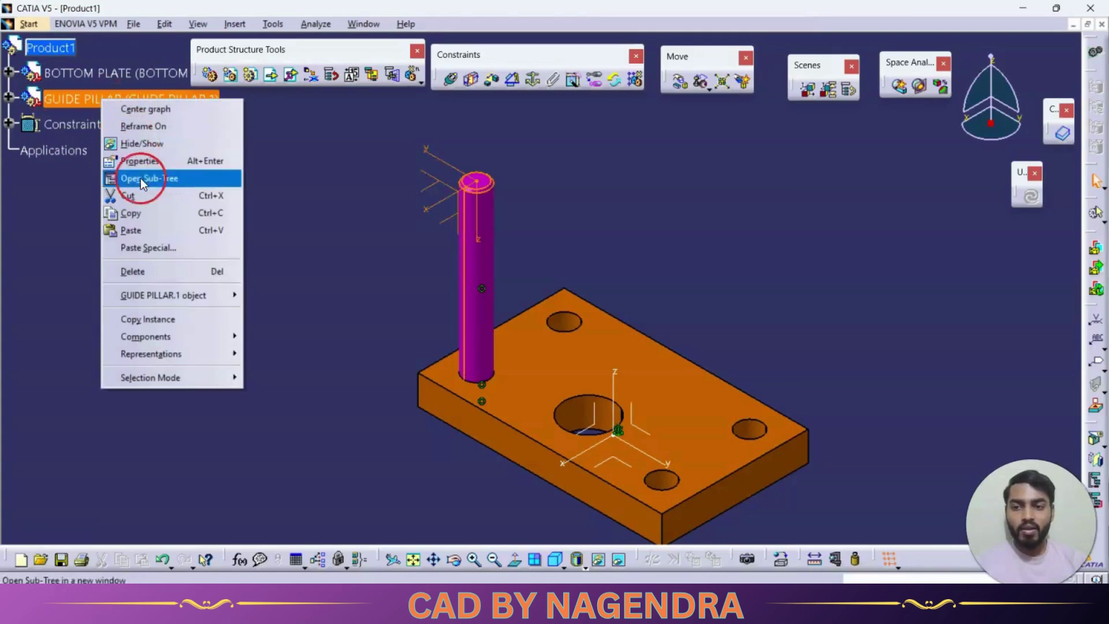
mouse_move(191, 296)
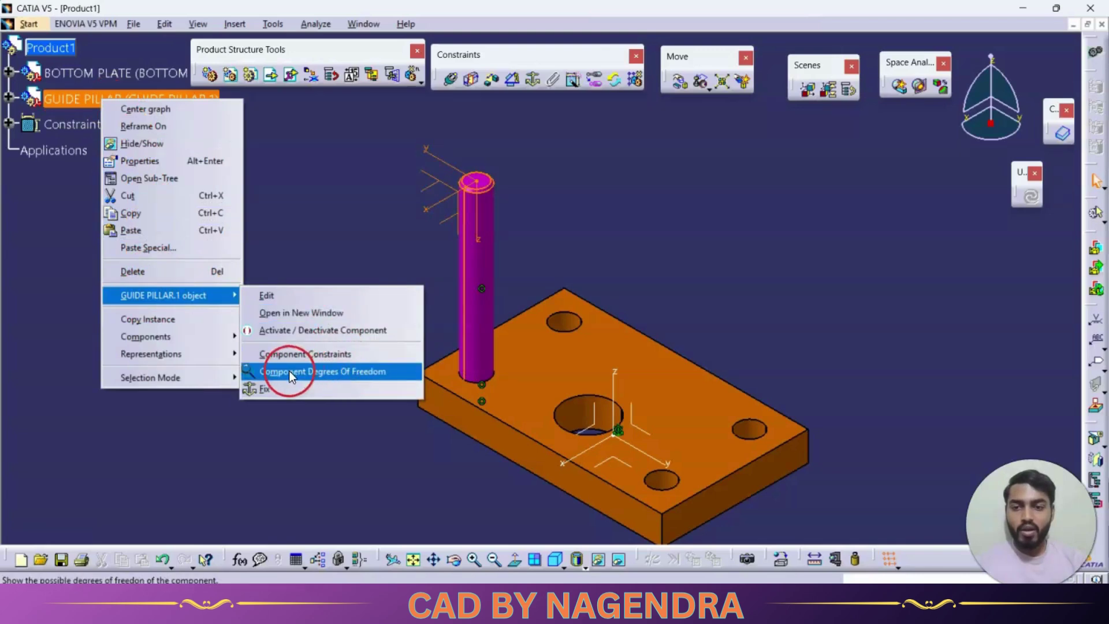
left_click(323, 372)
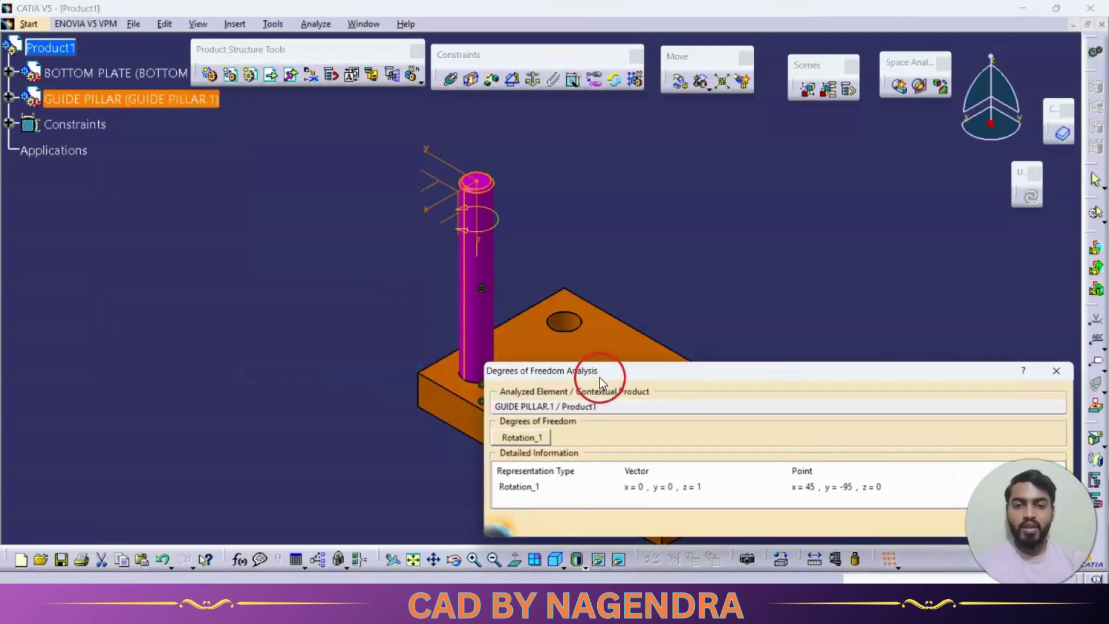
left_click_drag(599, 377, 593, 122)
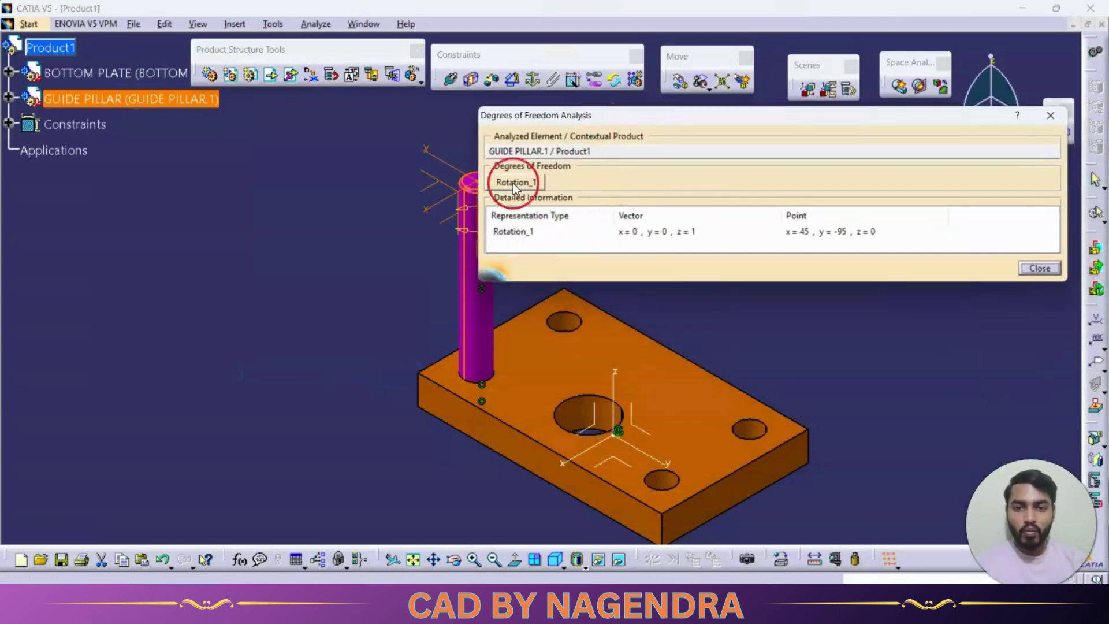
middle_click_drag(423, 258, 366, 265)
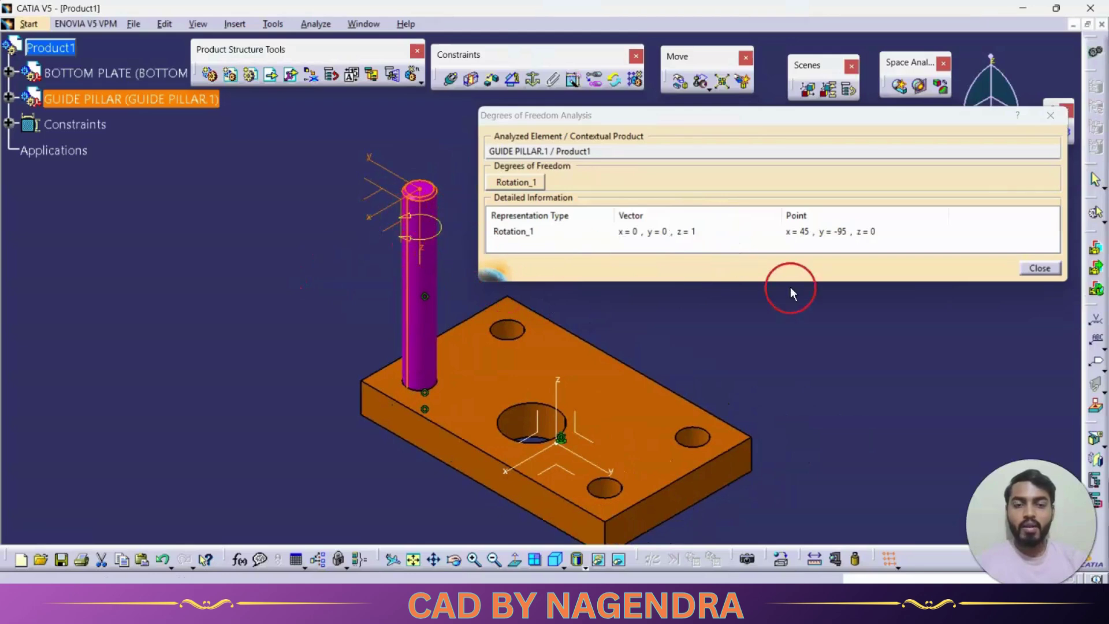
left_click(1040, 268)
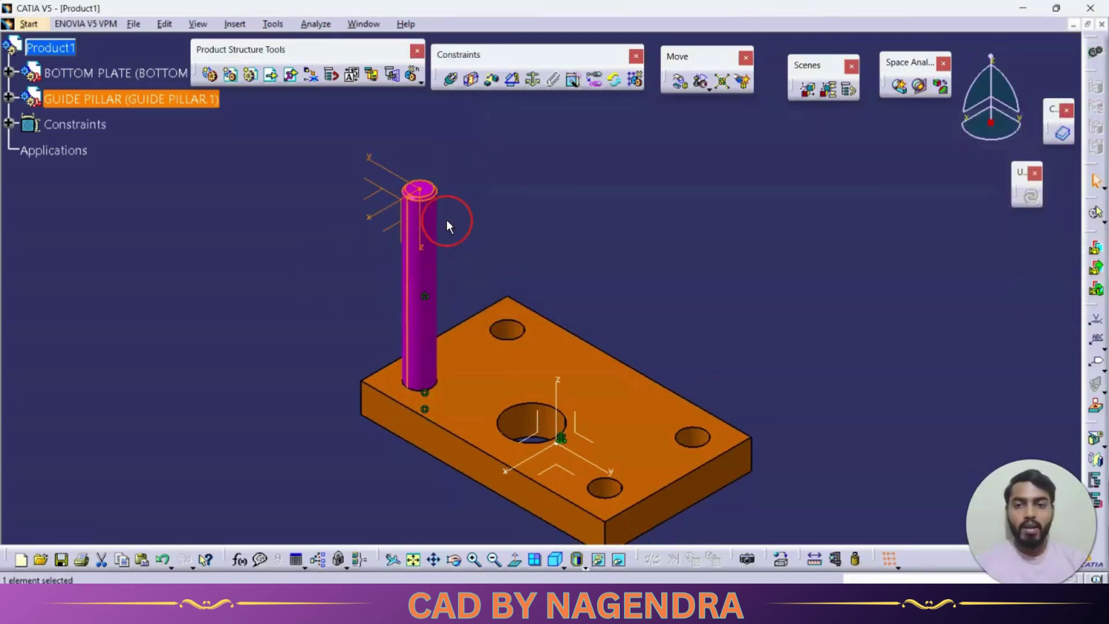
left_click(505, 167)
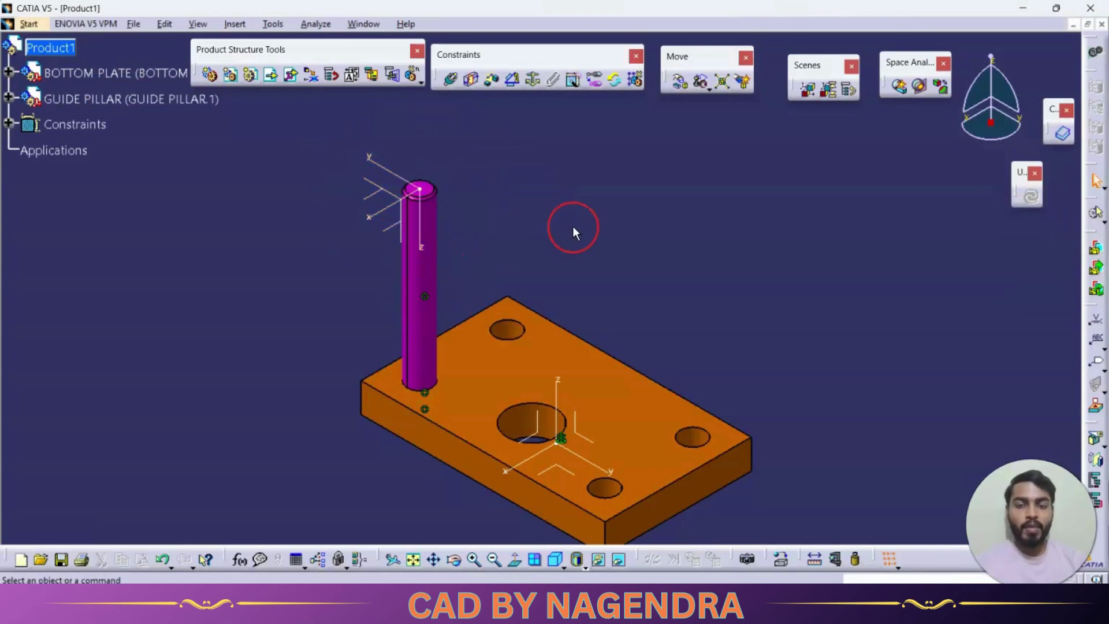
Step: Constrain the guide pillar's ZX plane parallel to the bottom plate's long side face, using orientation Same, and update the assembly
left_click(515, 81)
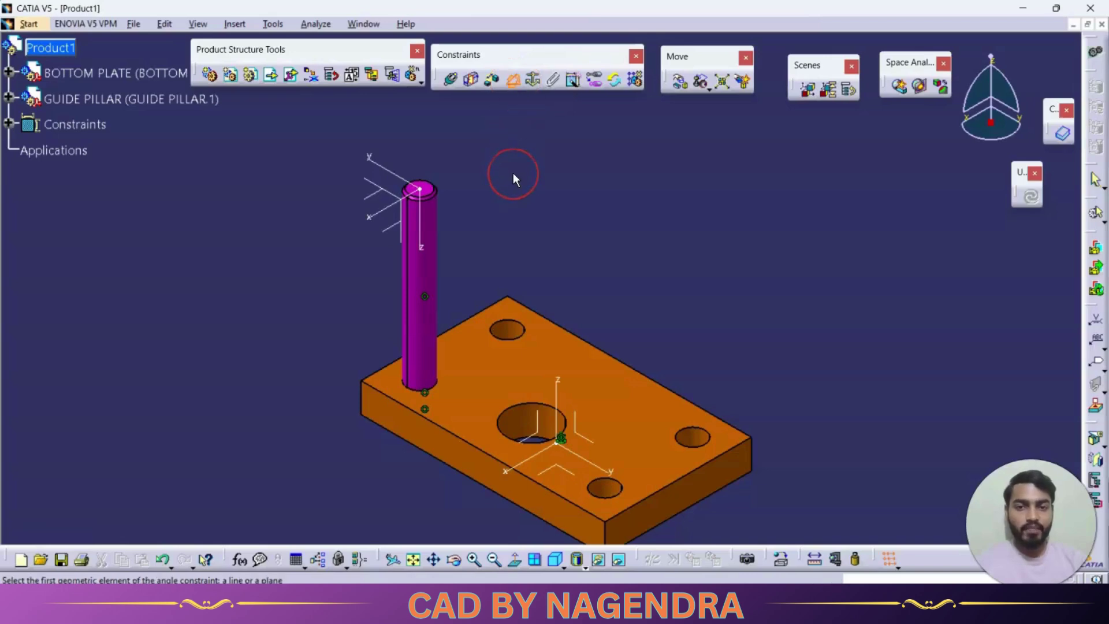
middle_click_drag(513, 173, 514, 241)
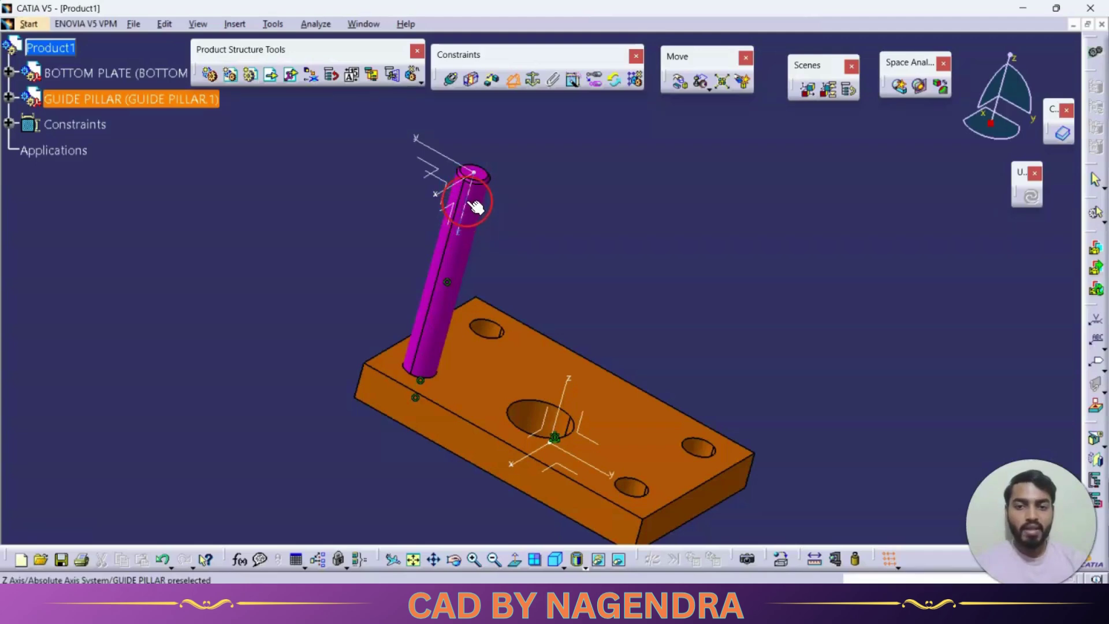
middle_click_drag(480, 193, 344, 267)
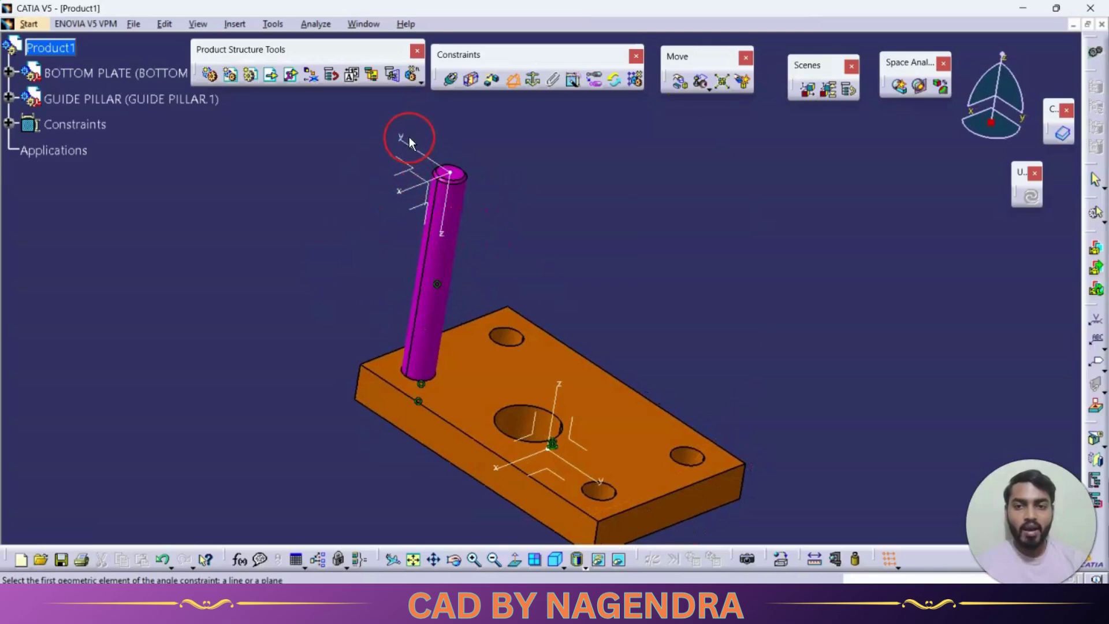
middle_click_drag(363, 270, 402, 290)
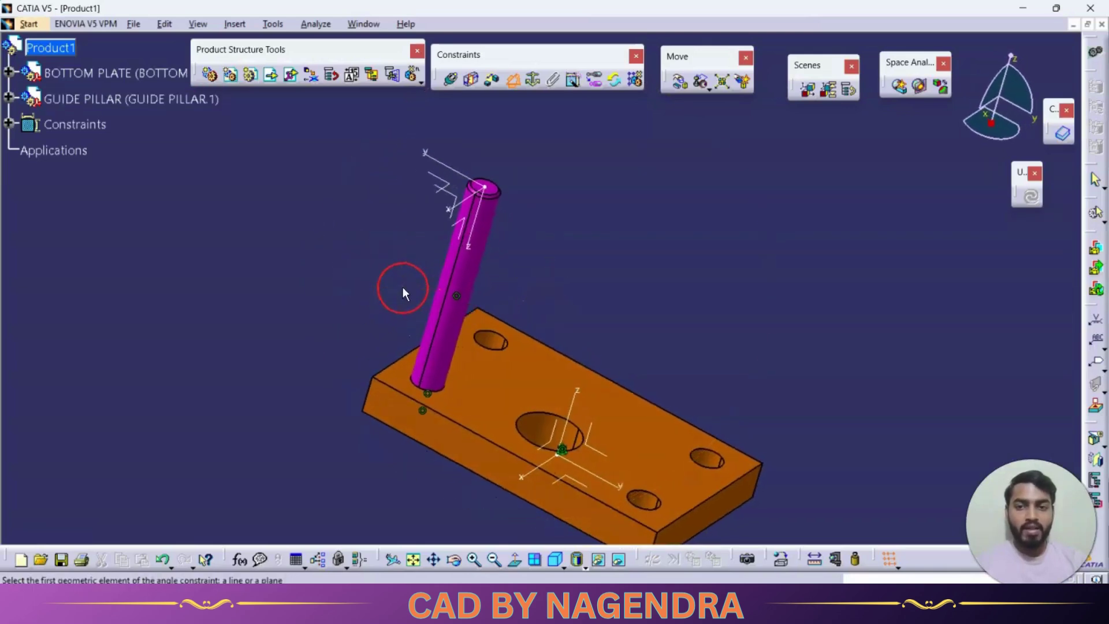
left_click(454, 218)
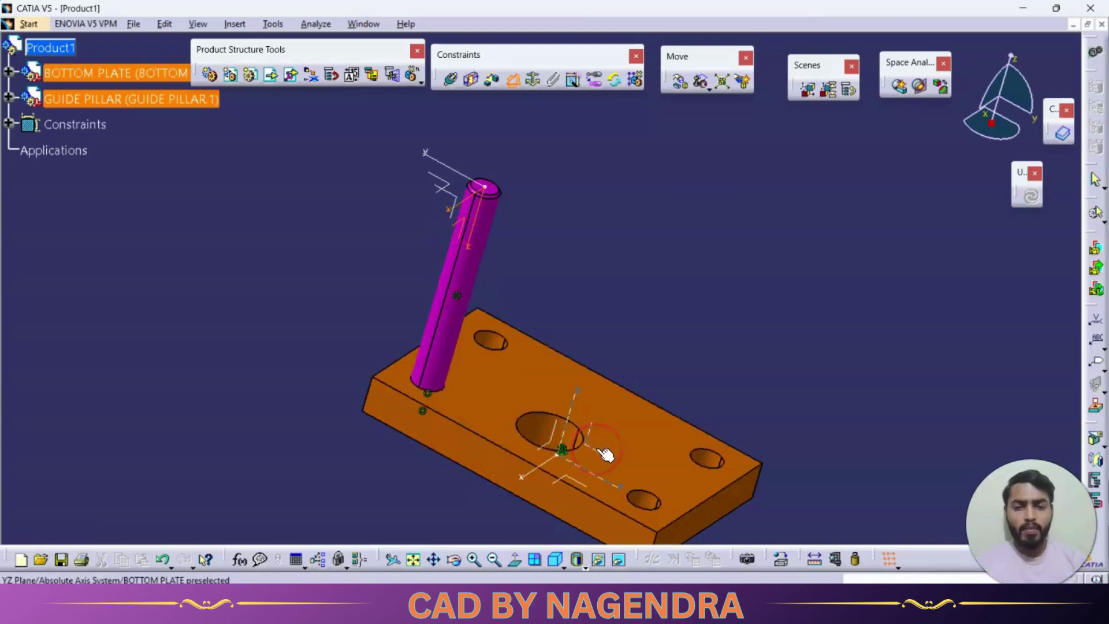
left_click(469, 451)
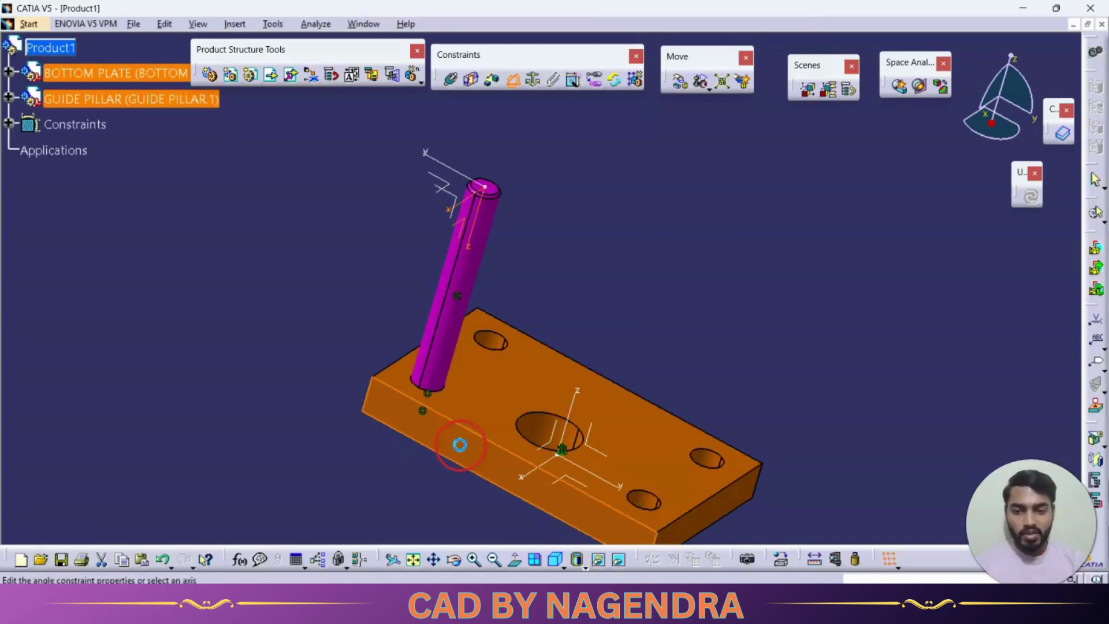
left_click(710, 202)
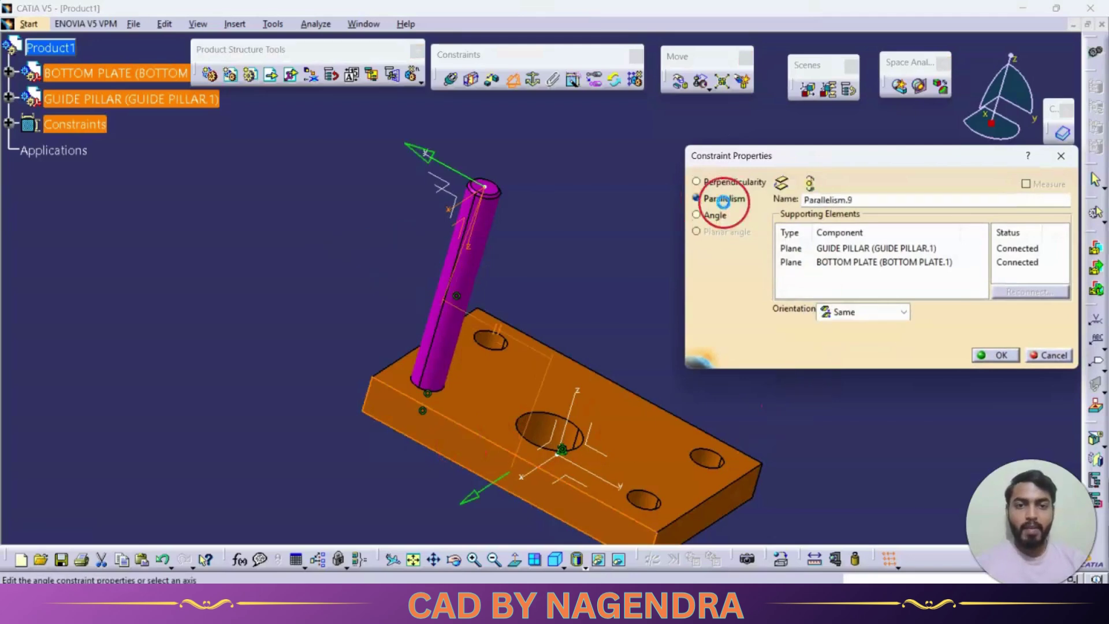
left_click(994, 354)
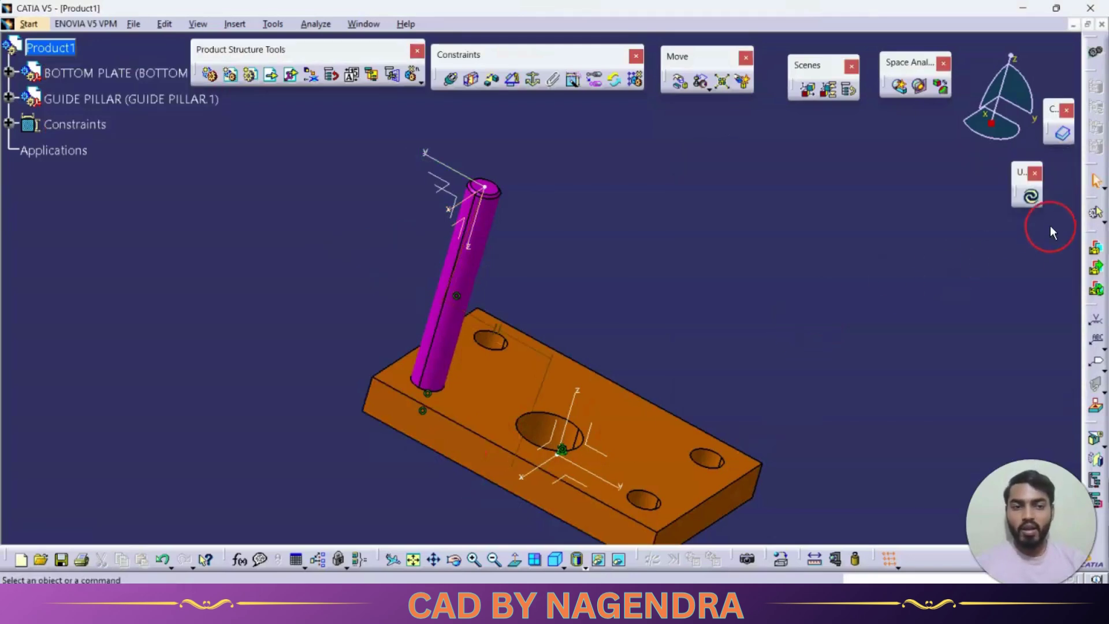
left_click(1031, 196)
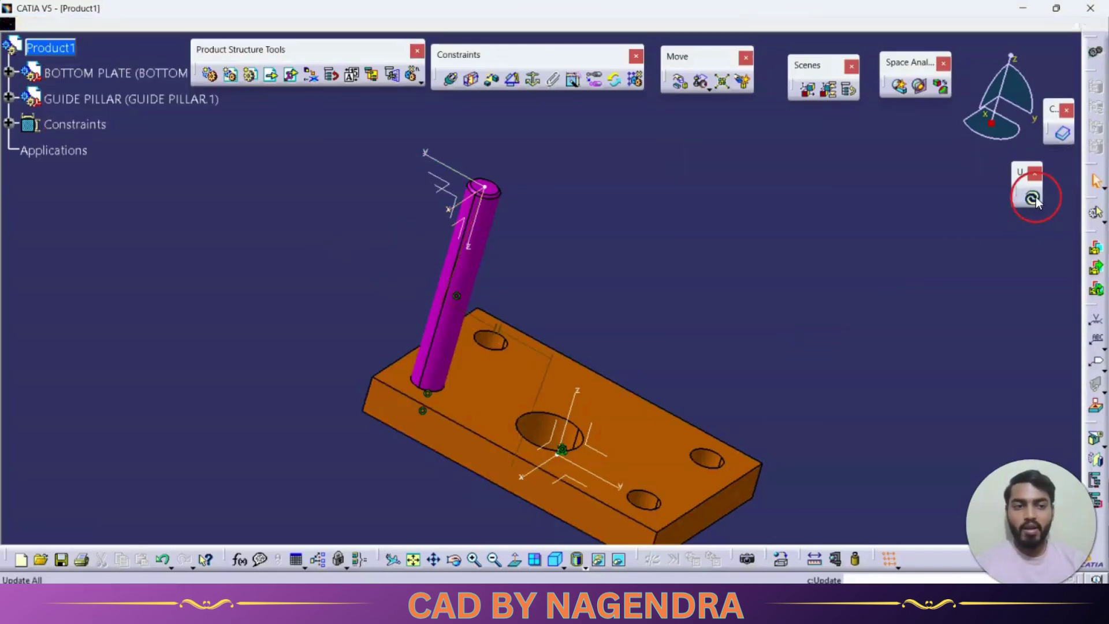
Step: Recheck the guide pillar's degrees of freedom with the parallelism constraint applied, and restore the isometric view
right_click(116, 99)
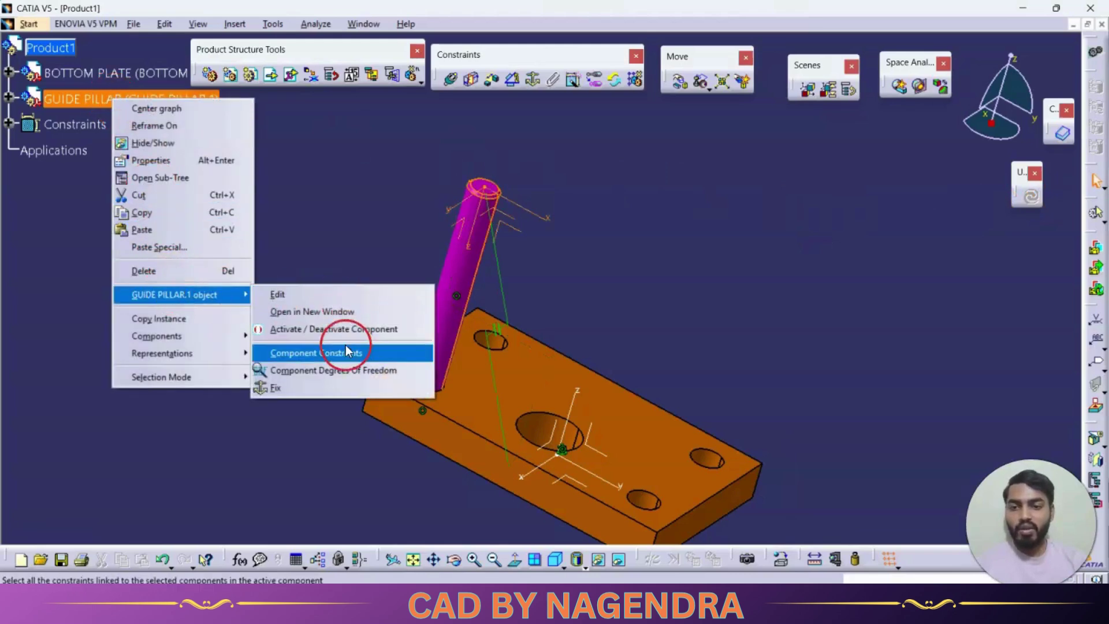
left_click(351, 366)
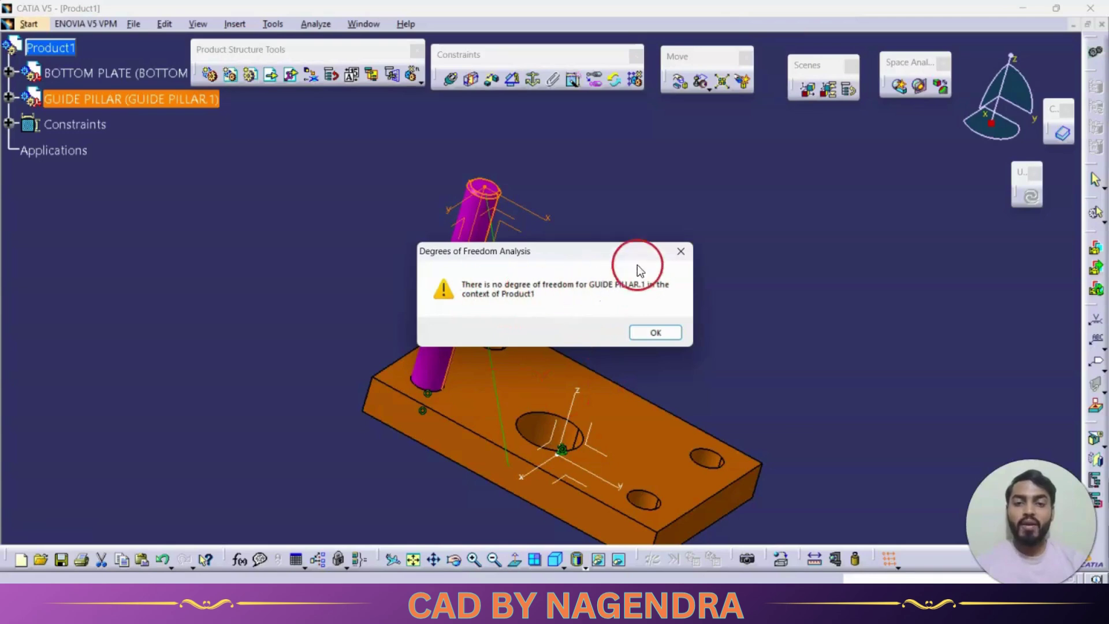
left_click(654, 332)
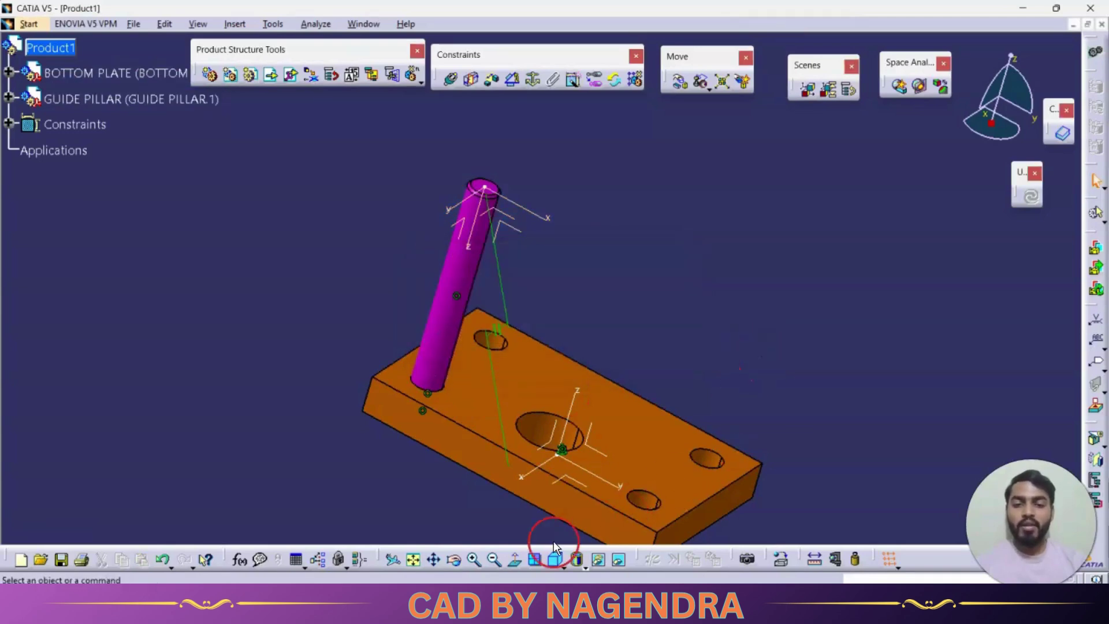
left_click(554, 561)
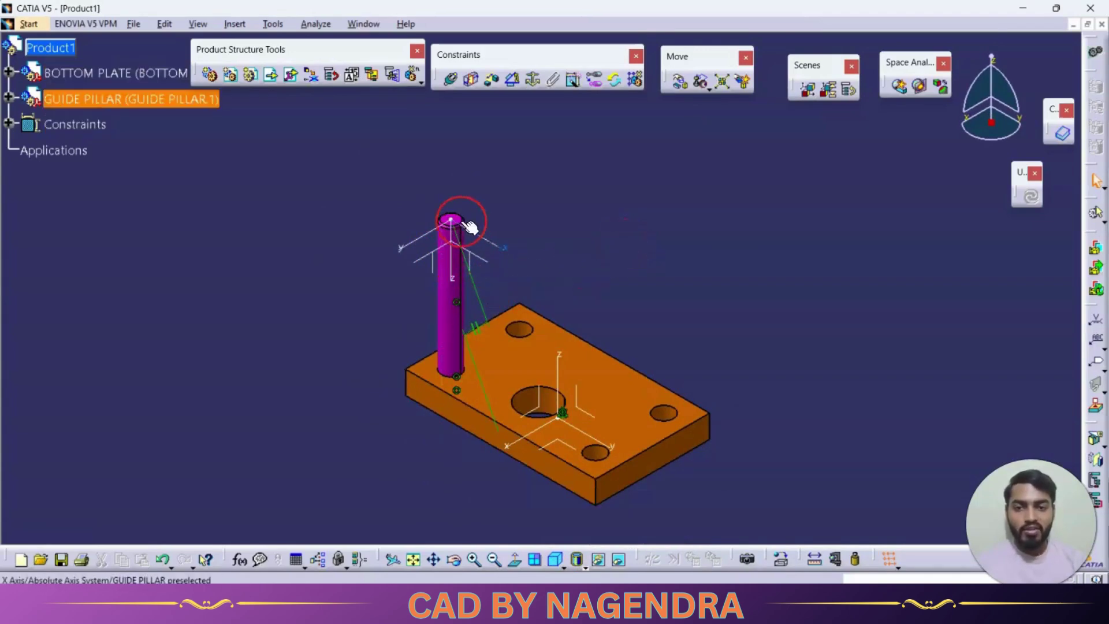
middle_click_drag(465, 291, 404, 246)
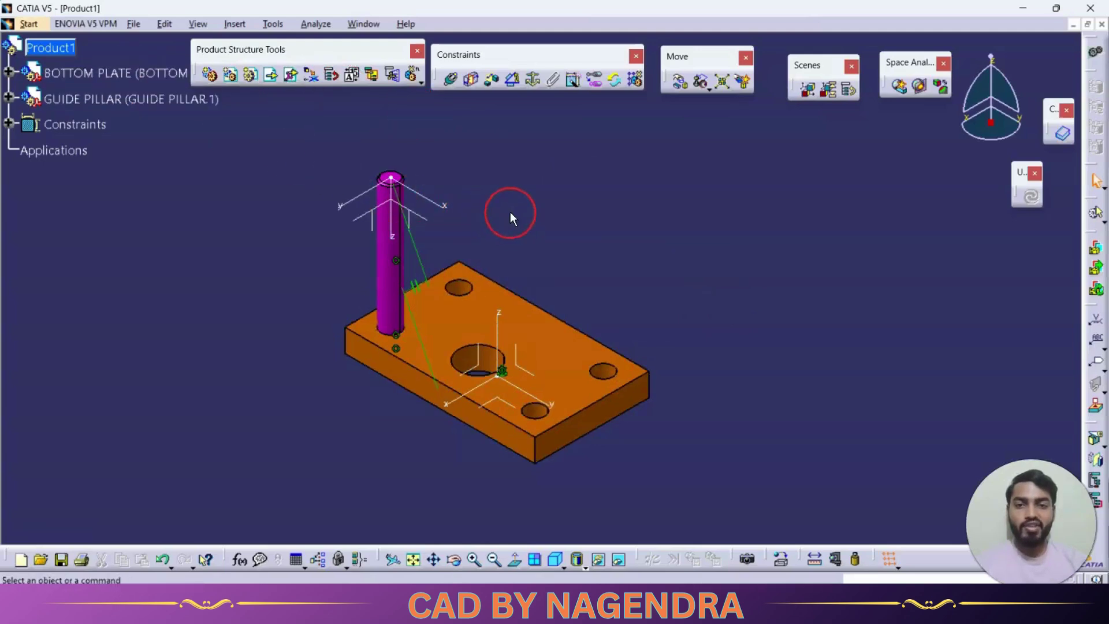
Step: Try reusing the bottom plate's rectangular hole pattern for the guide pillar with the generated constraints option, and undo the instantiation
left_click(635, 84)
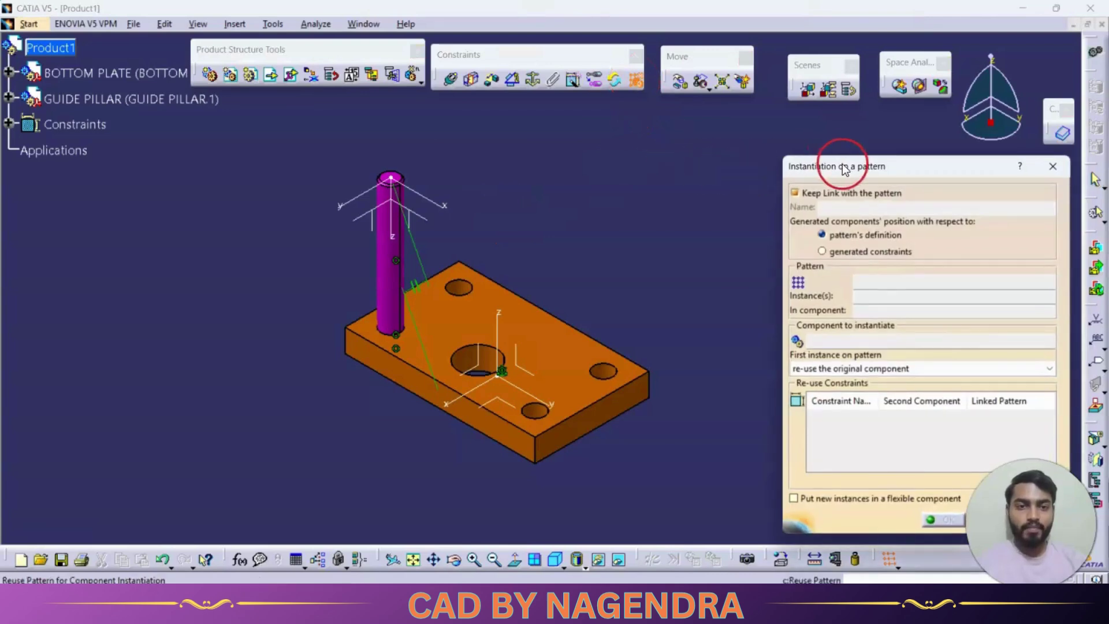
left_click_drag(842, 154, 743, 111)
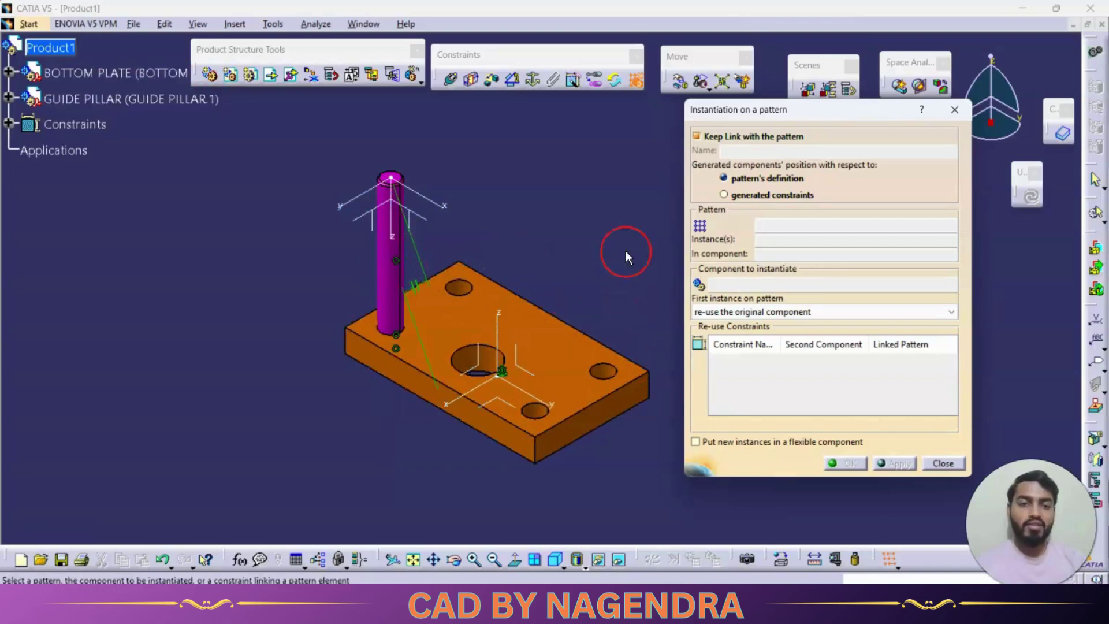
left_click(799, 194)
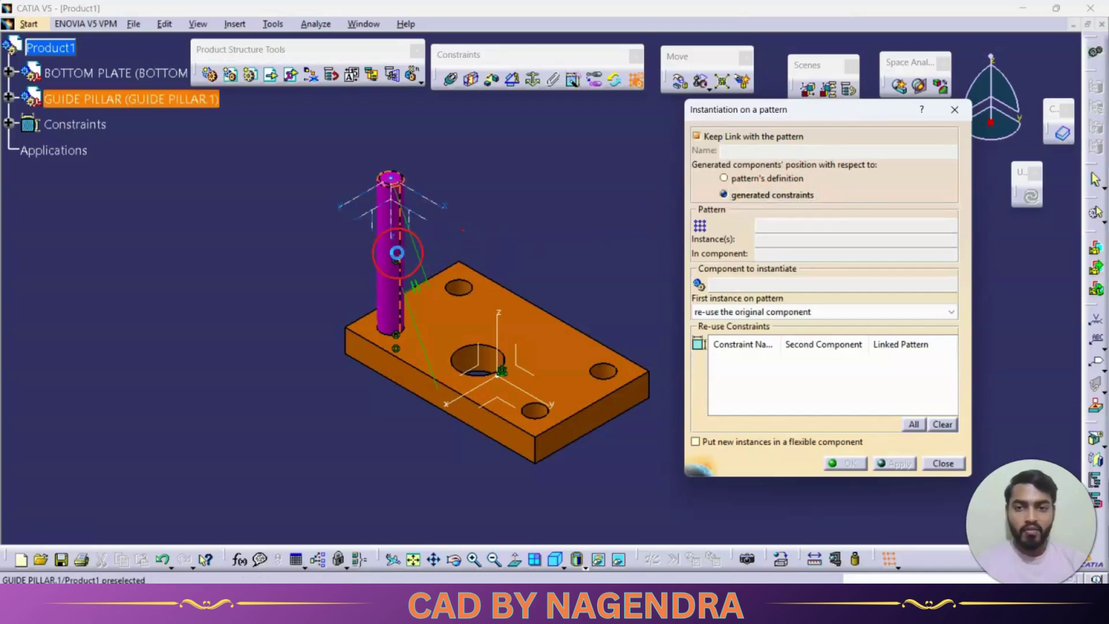
left_click(385, 252)
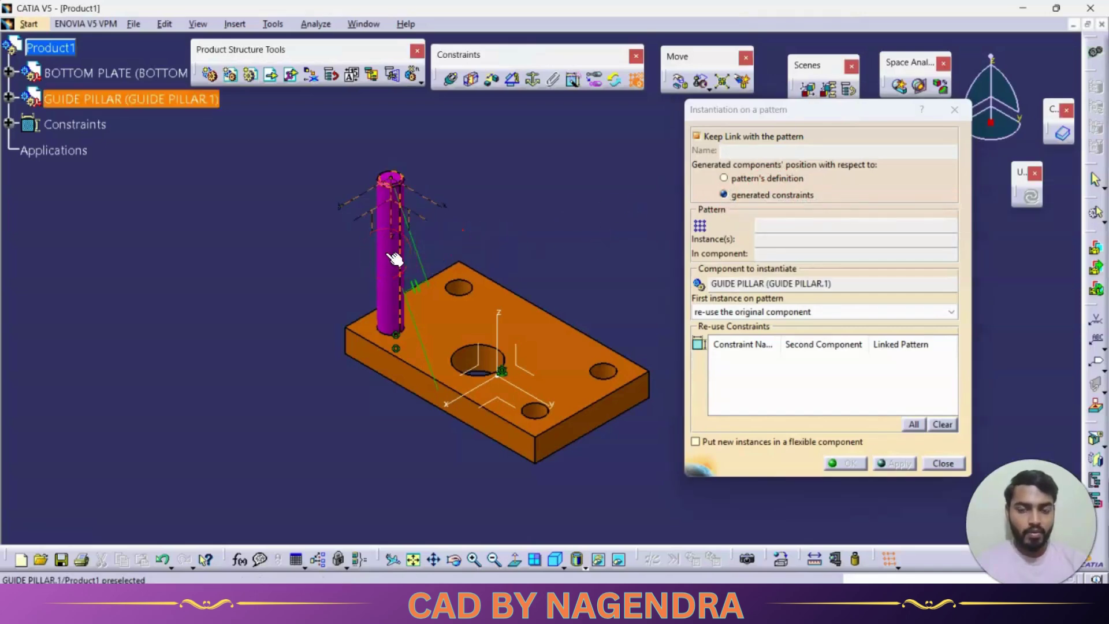
left_click(459, 276)
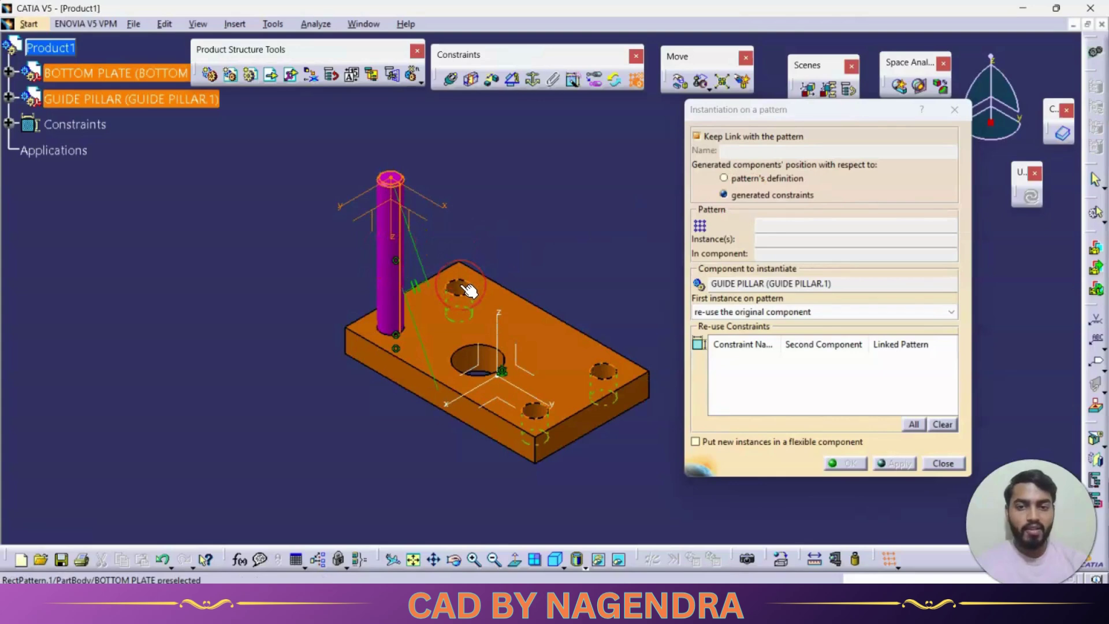
left_click(775, 374)
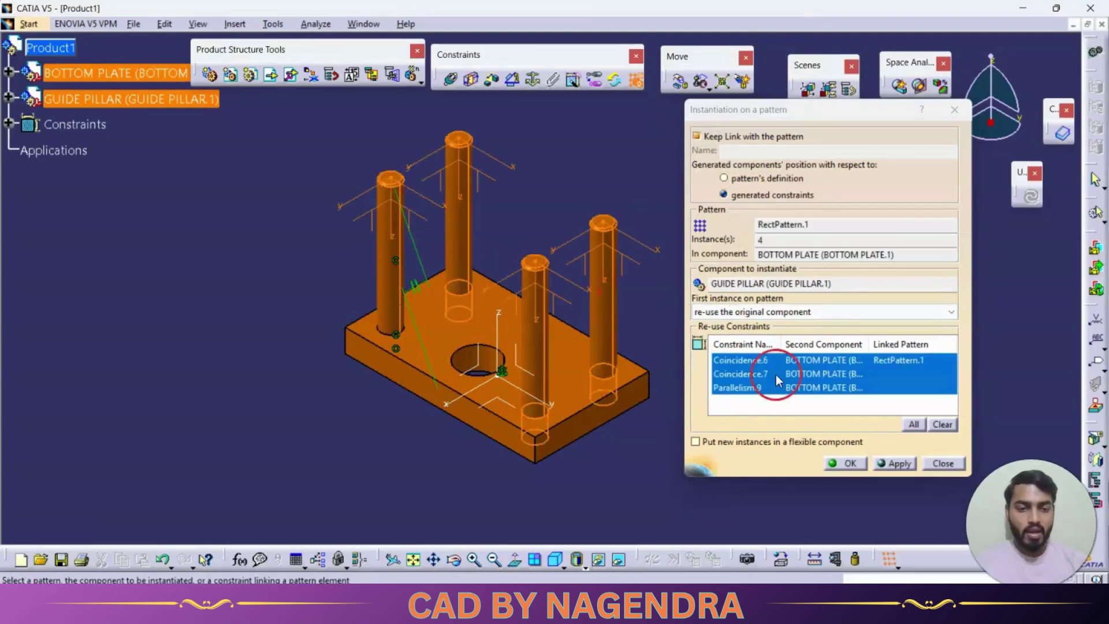
left_click(842, 463)
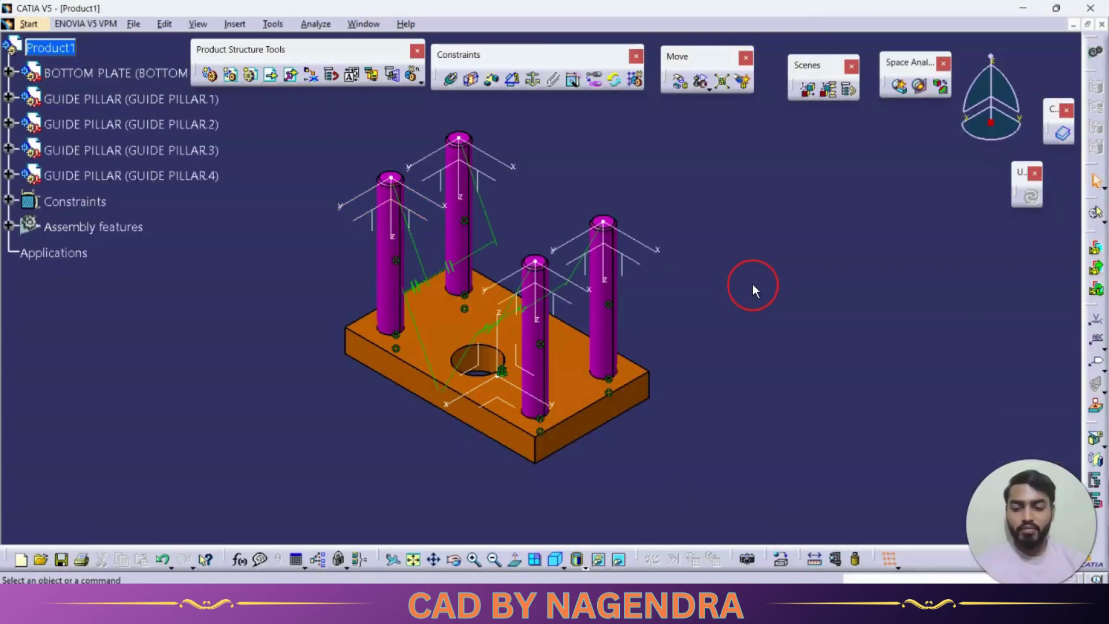
key("ctrl+z")
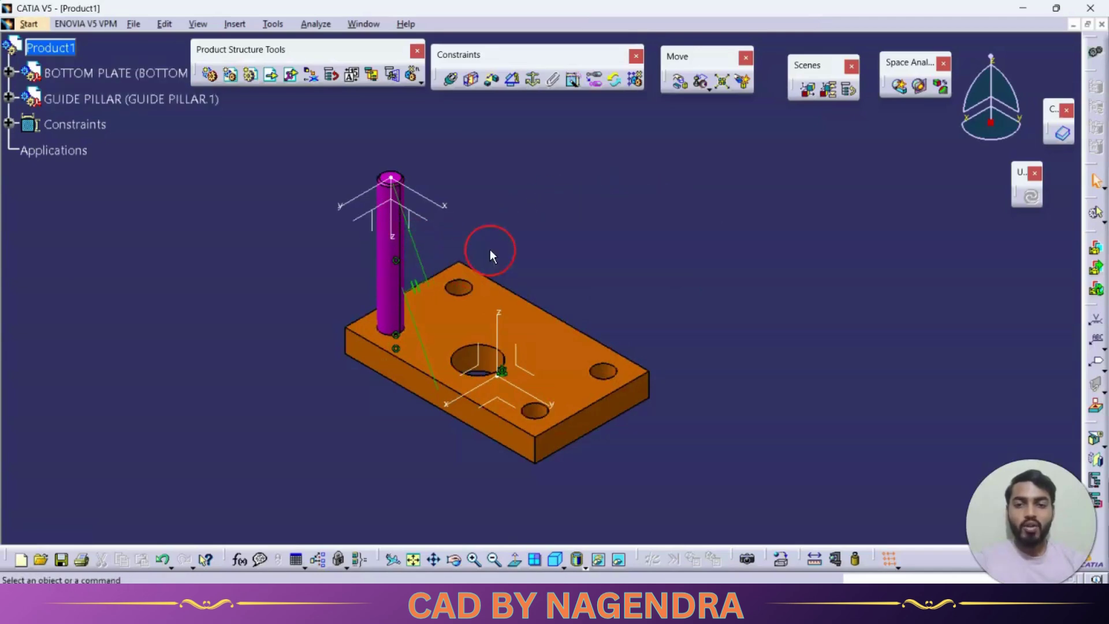
Step: Instantiate the guide pillar on the bottom plate's rectangular hole pattern using generated constraints, keeping the original as first instance and reusing its coincidence and parallelism constraints
left_click(637, 83)
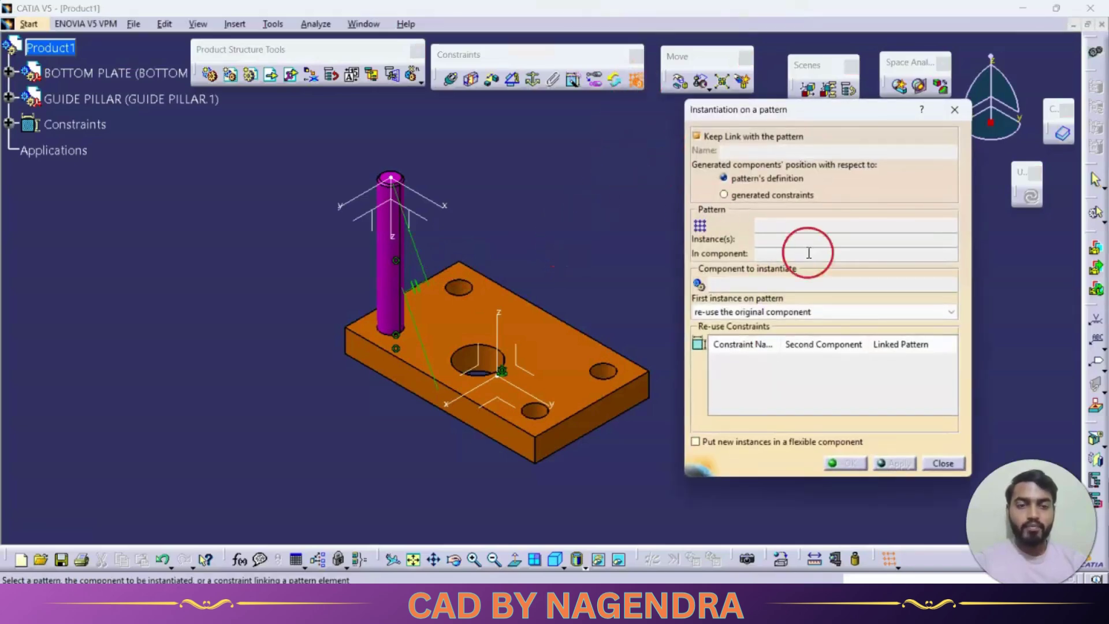
left_click(768, 195)
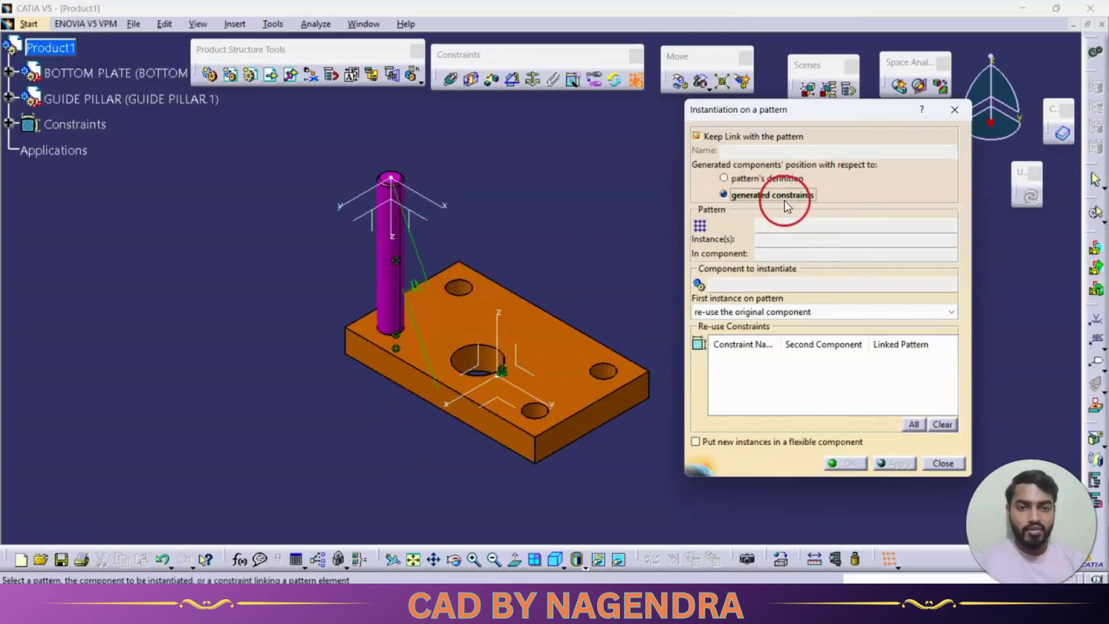
left_click(392, 260)
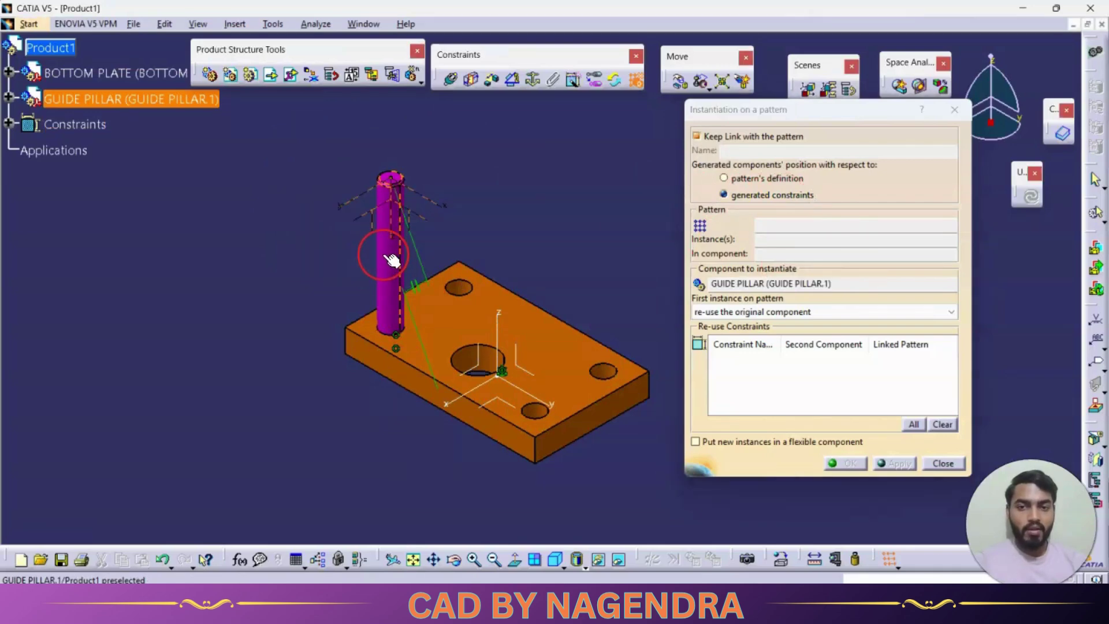
left_click(471, 292)
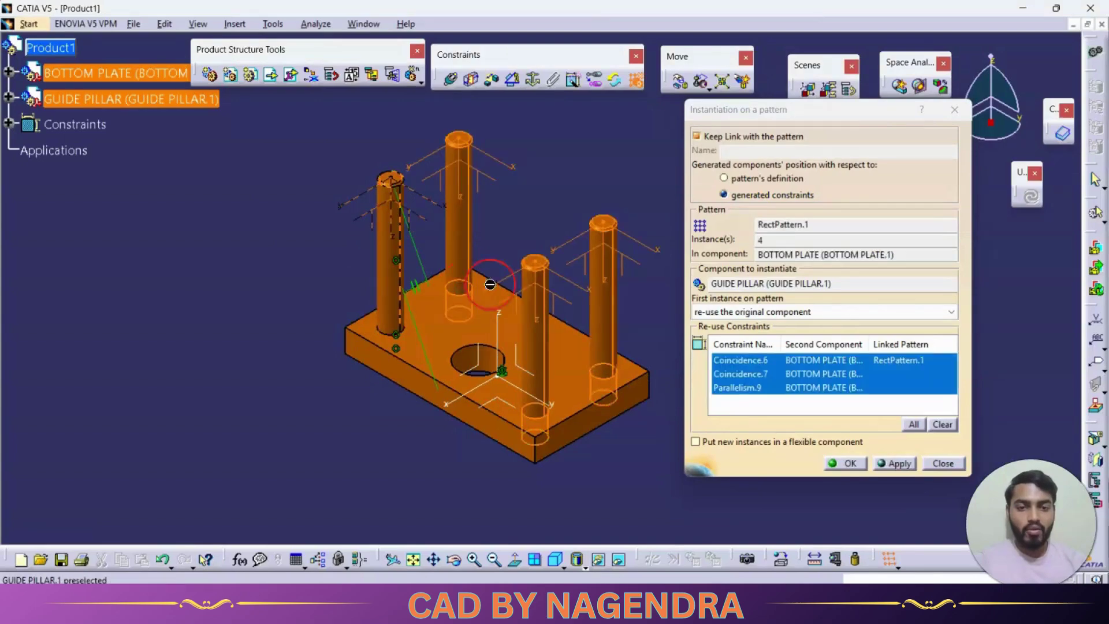
left_click(842, 463)
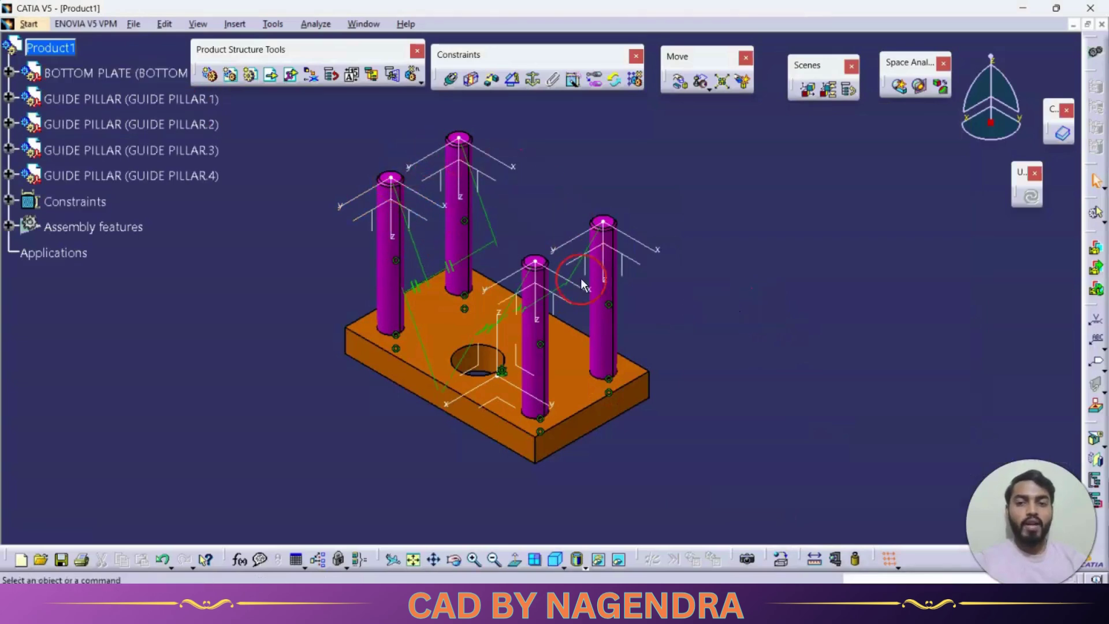
mouse_move(541, 177)
middle_mouse_down()
mouse_move(515, 195)
mouse_move(547, 190)
mouse_move(557, 177)
middle_mouse_up()
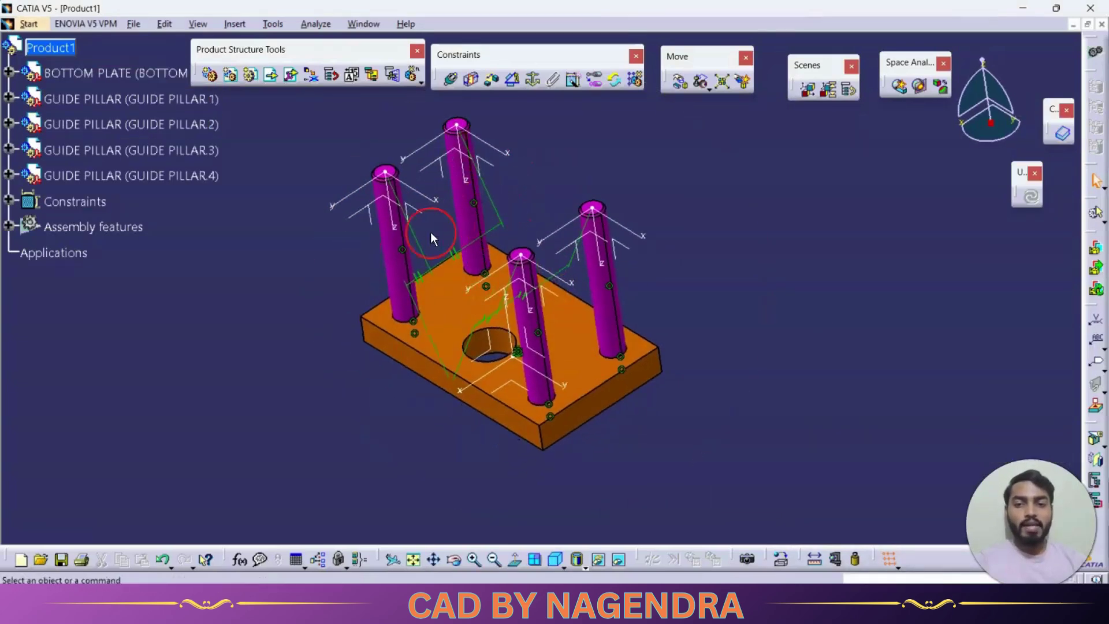
left_click(388, 241)
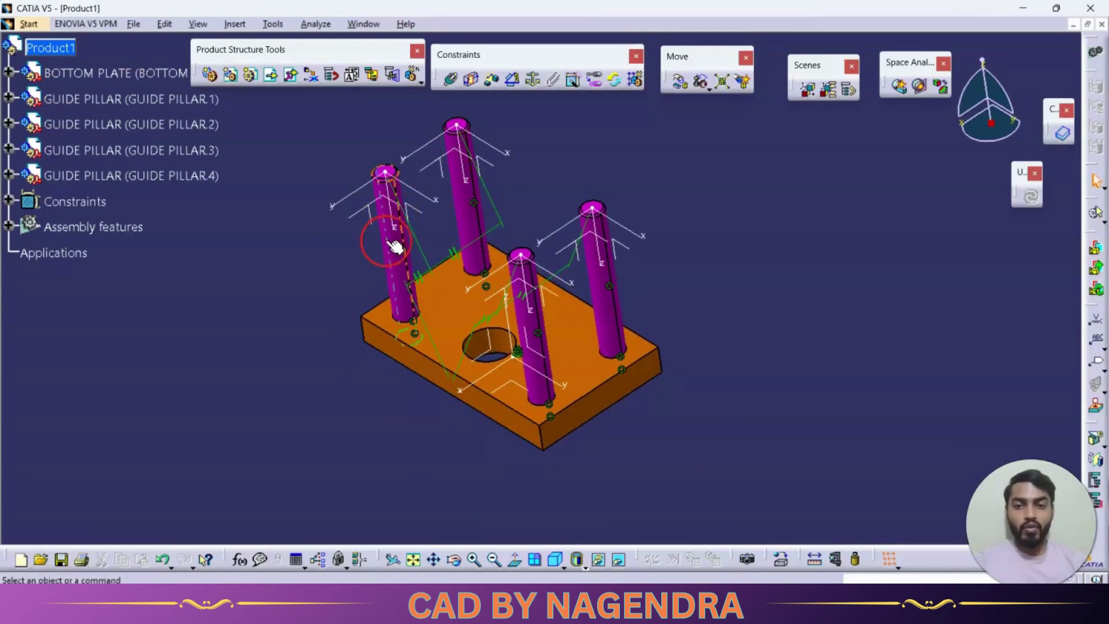
left_click(396, 242)
left_click(403, 239)
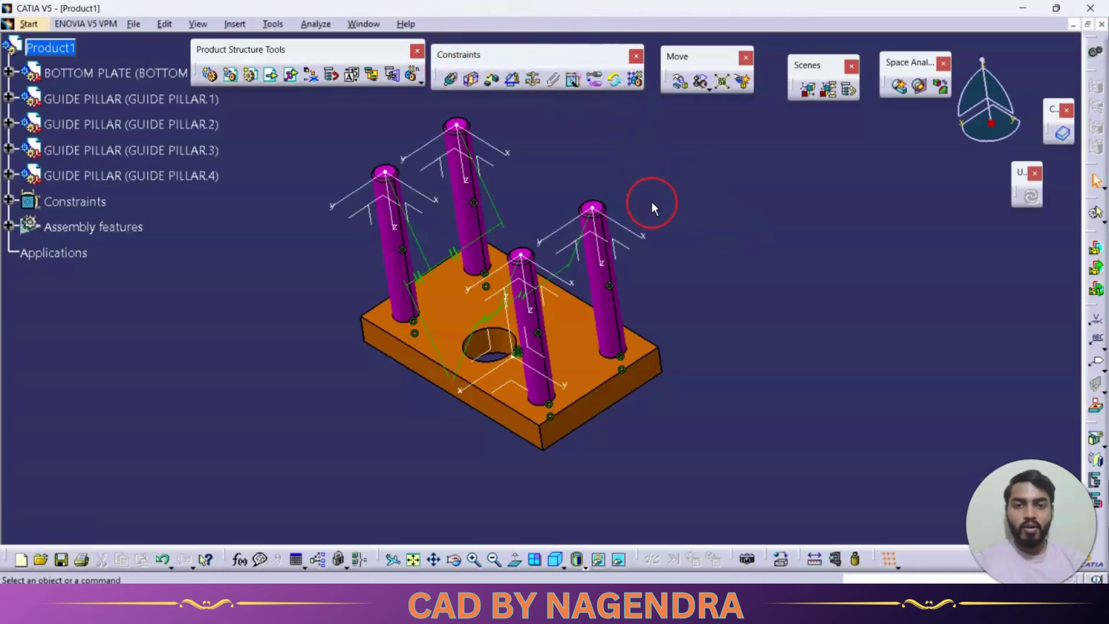
middle_click_drag(547, 193, 570, 179)
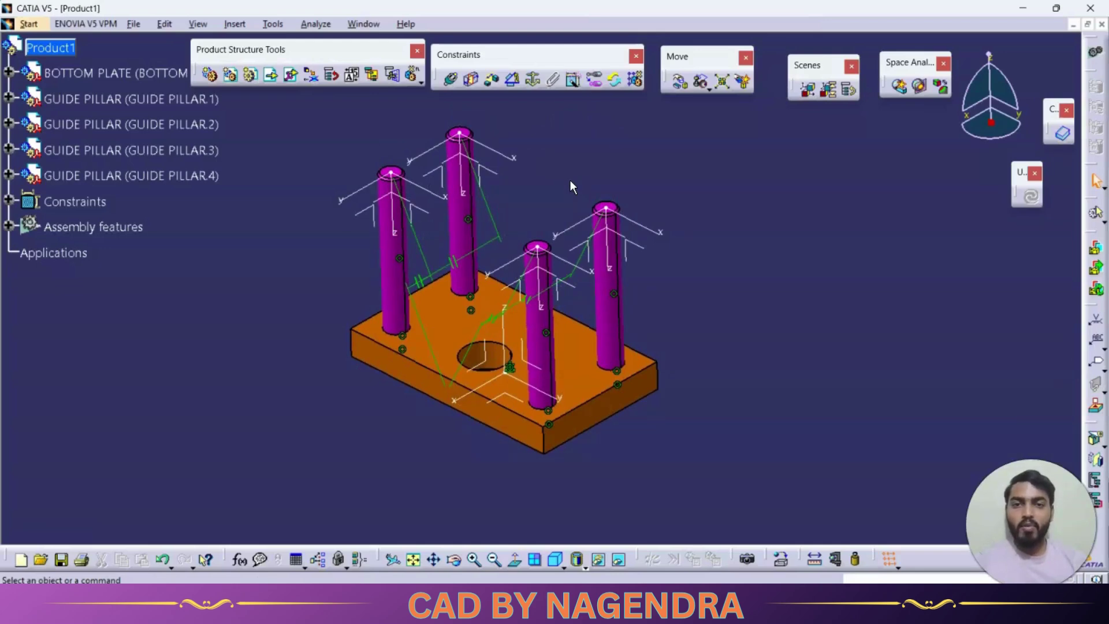
middle_click(503, 176)
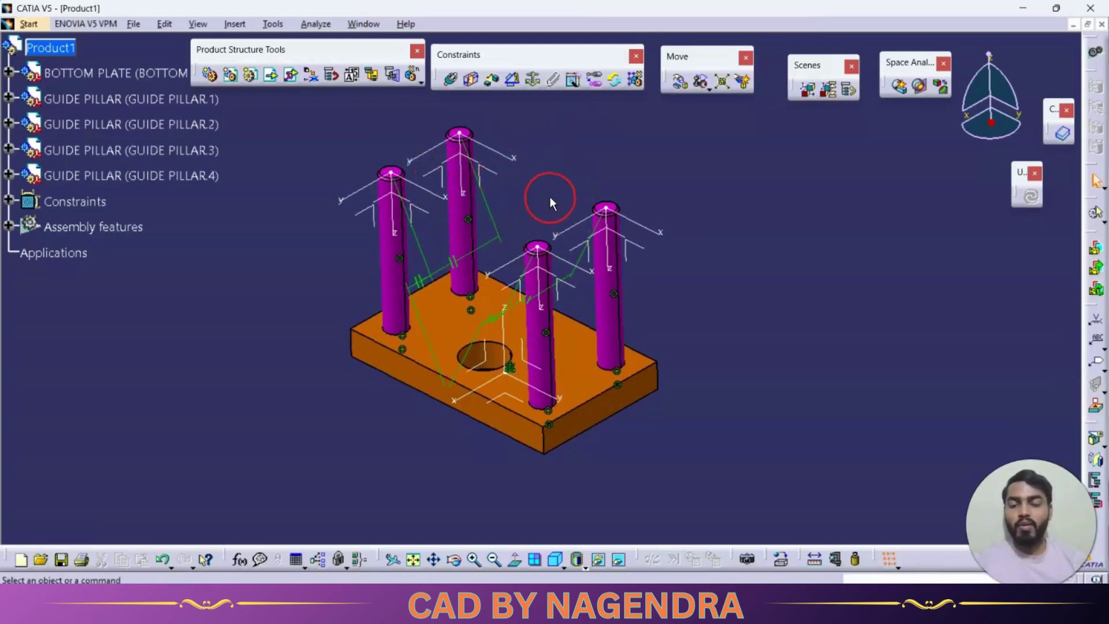